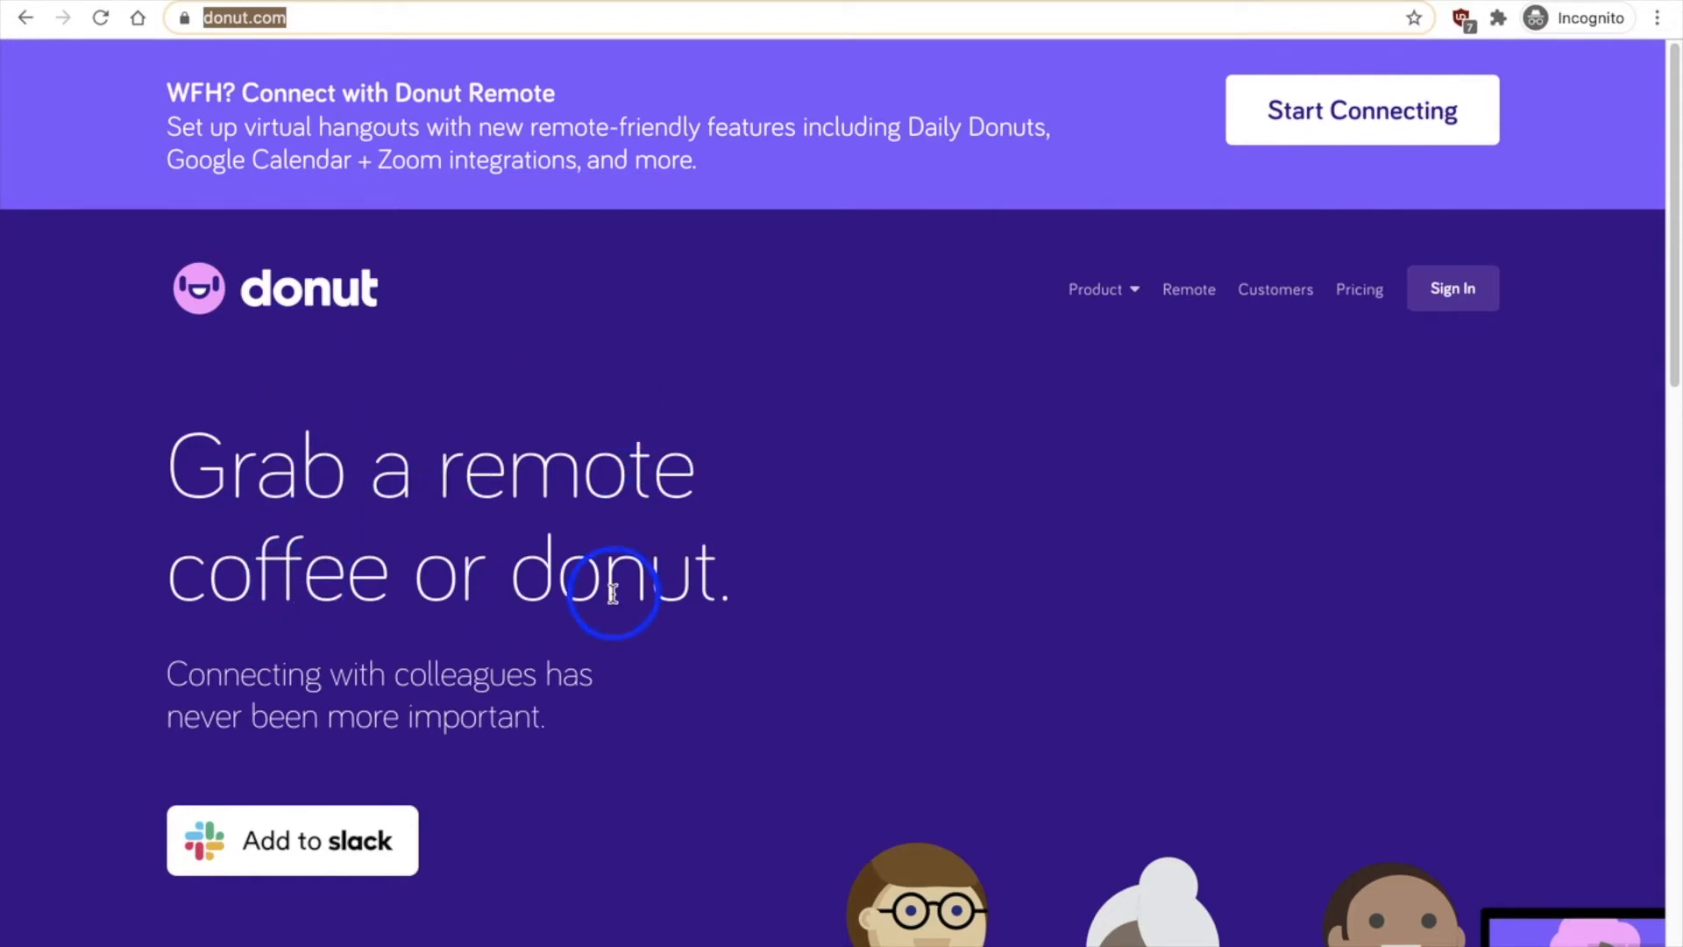
# Add Donut to Slack, sign in to the appsforsuccess workspace, and allow the requested permissions
pyautogui.scroll(-1, 833, 543)
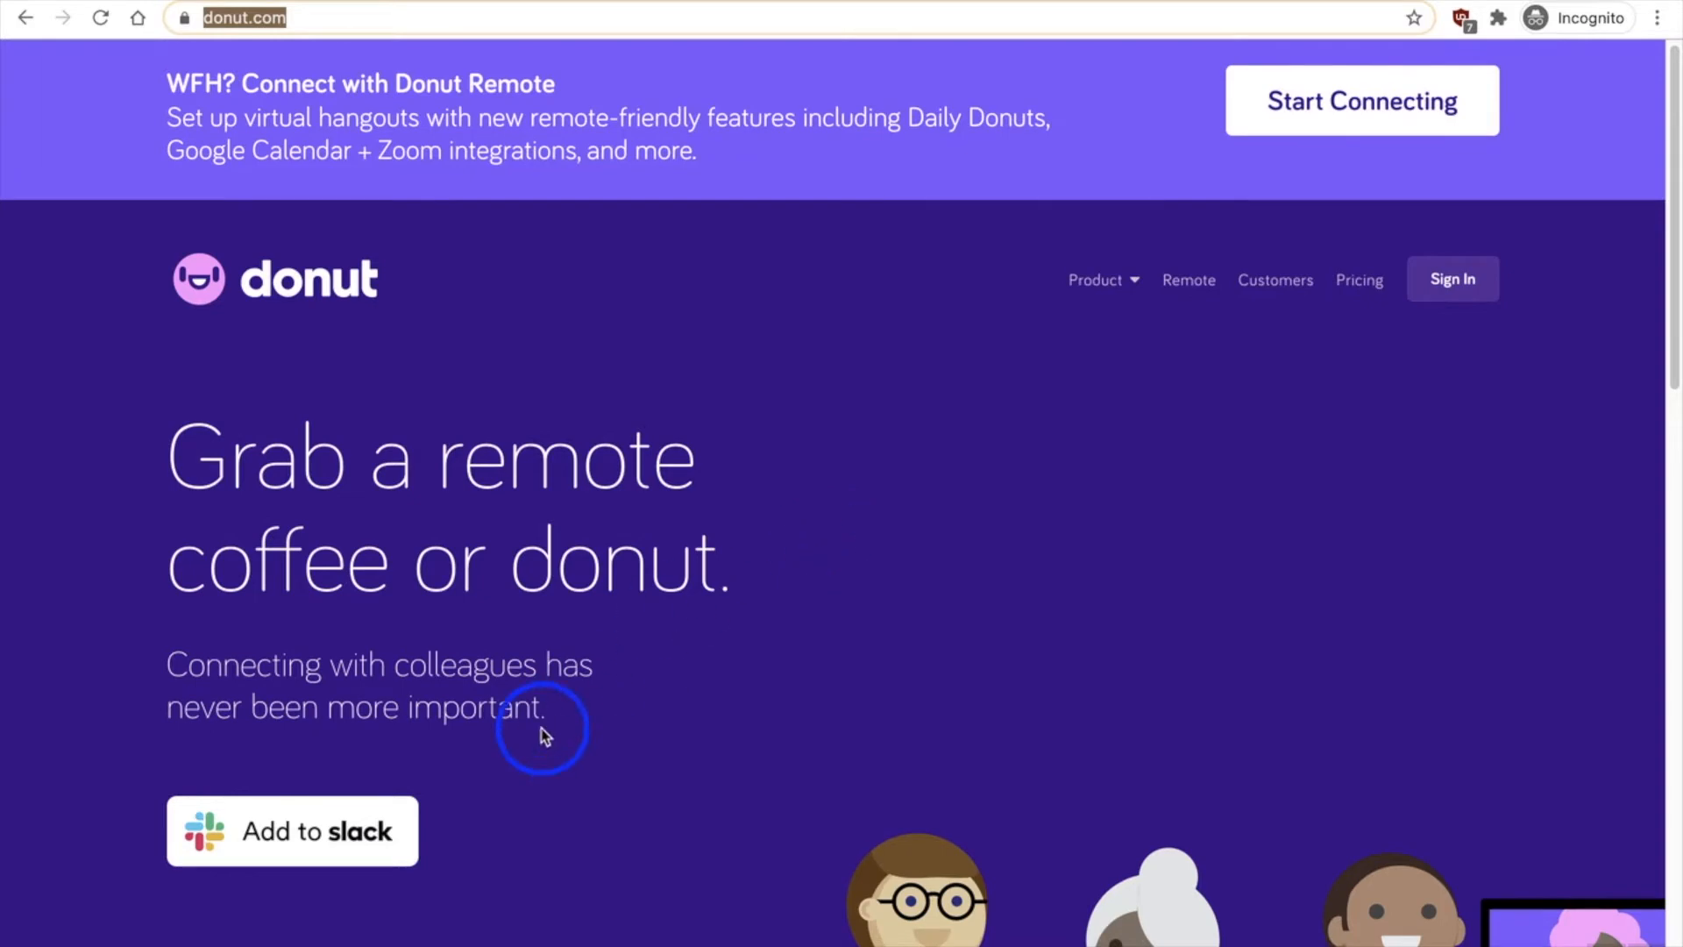
pyautogui.click(286, 841)
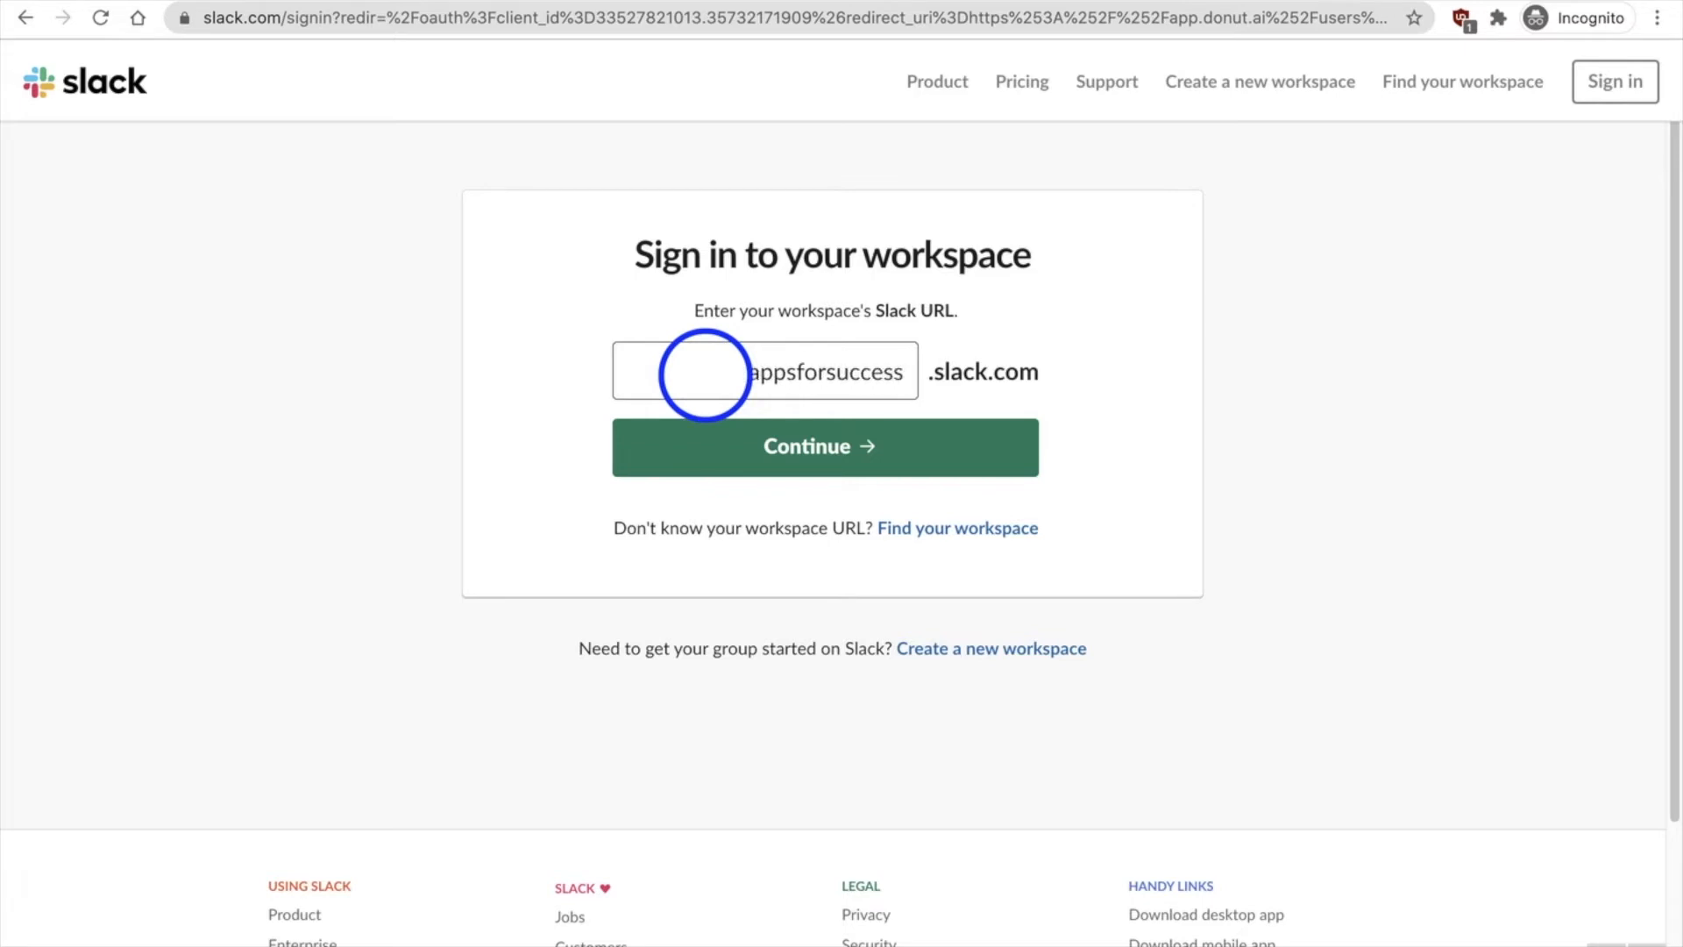
pyautogui.click(819, 448)
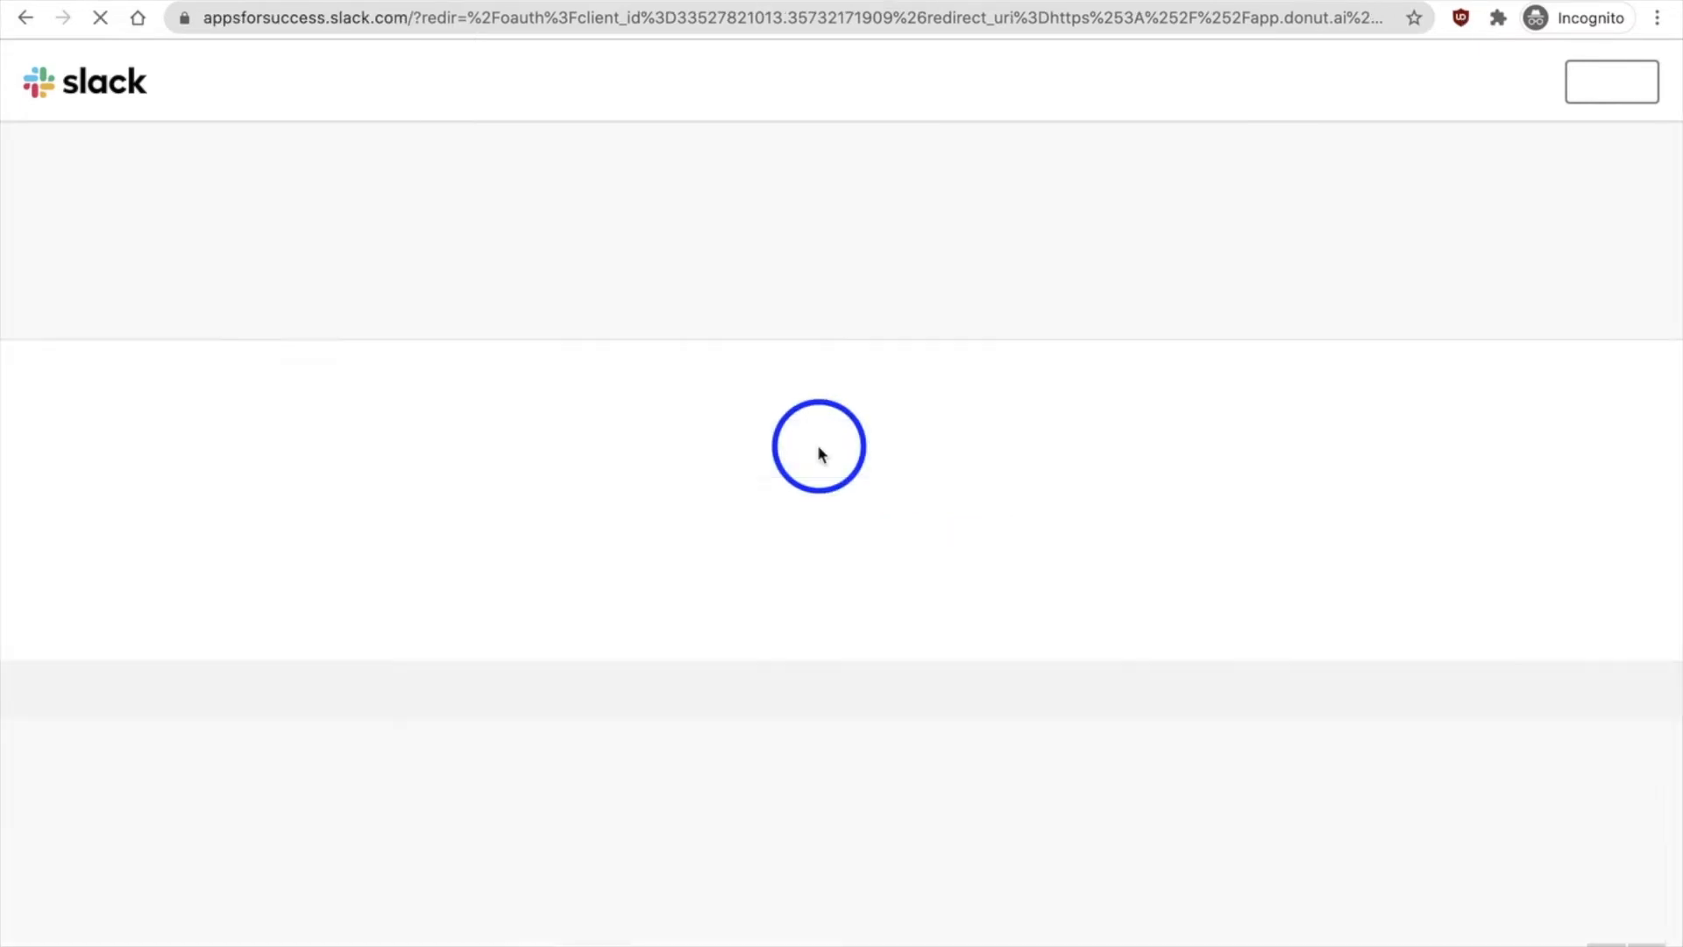
pyautogui.click(821, 469)
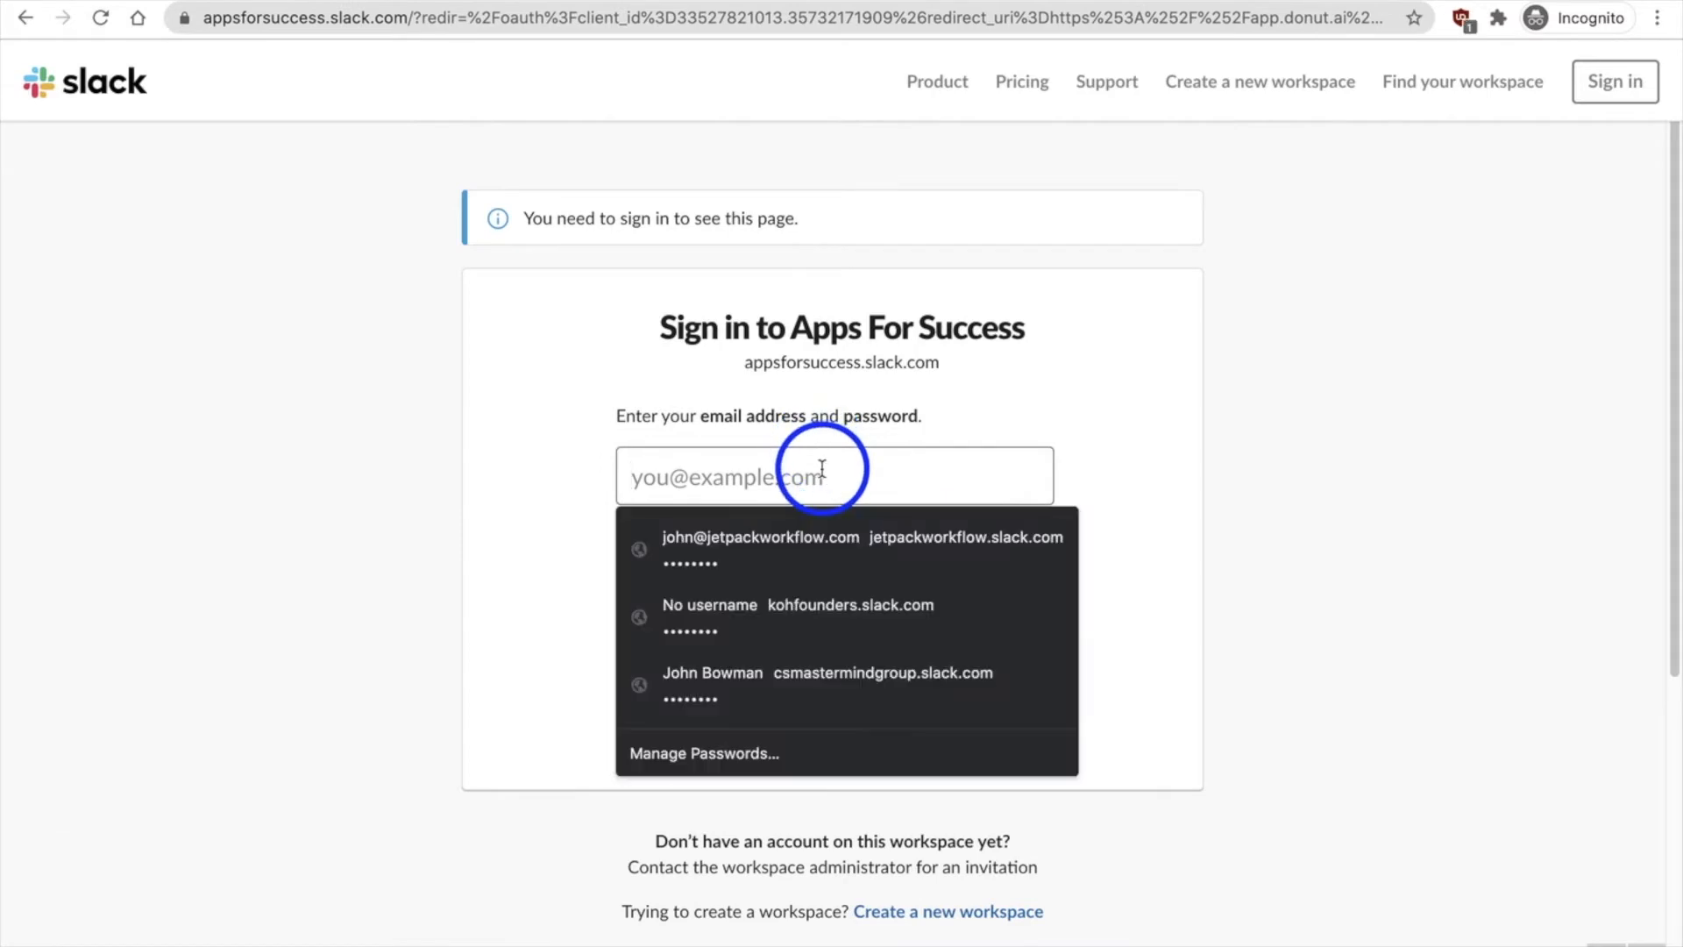
pyautogui.click(1185, 345)
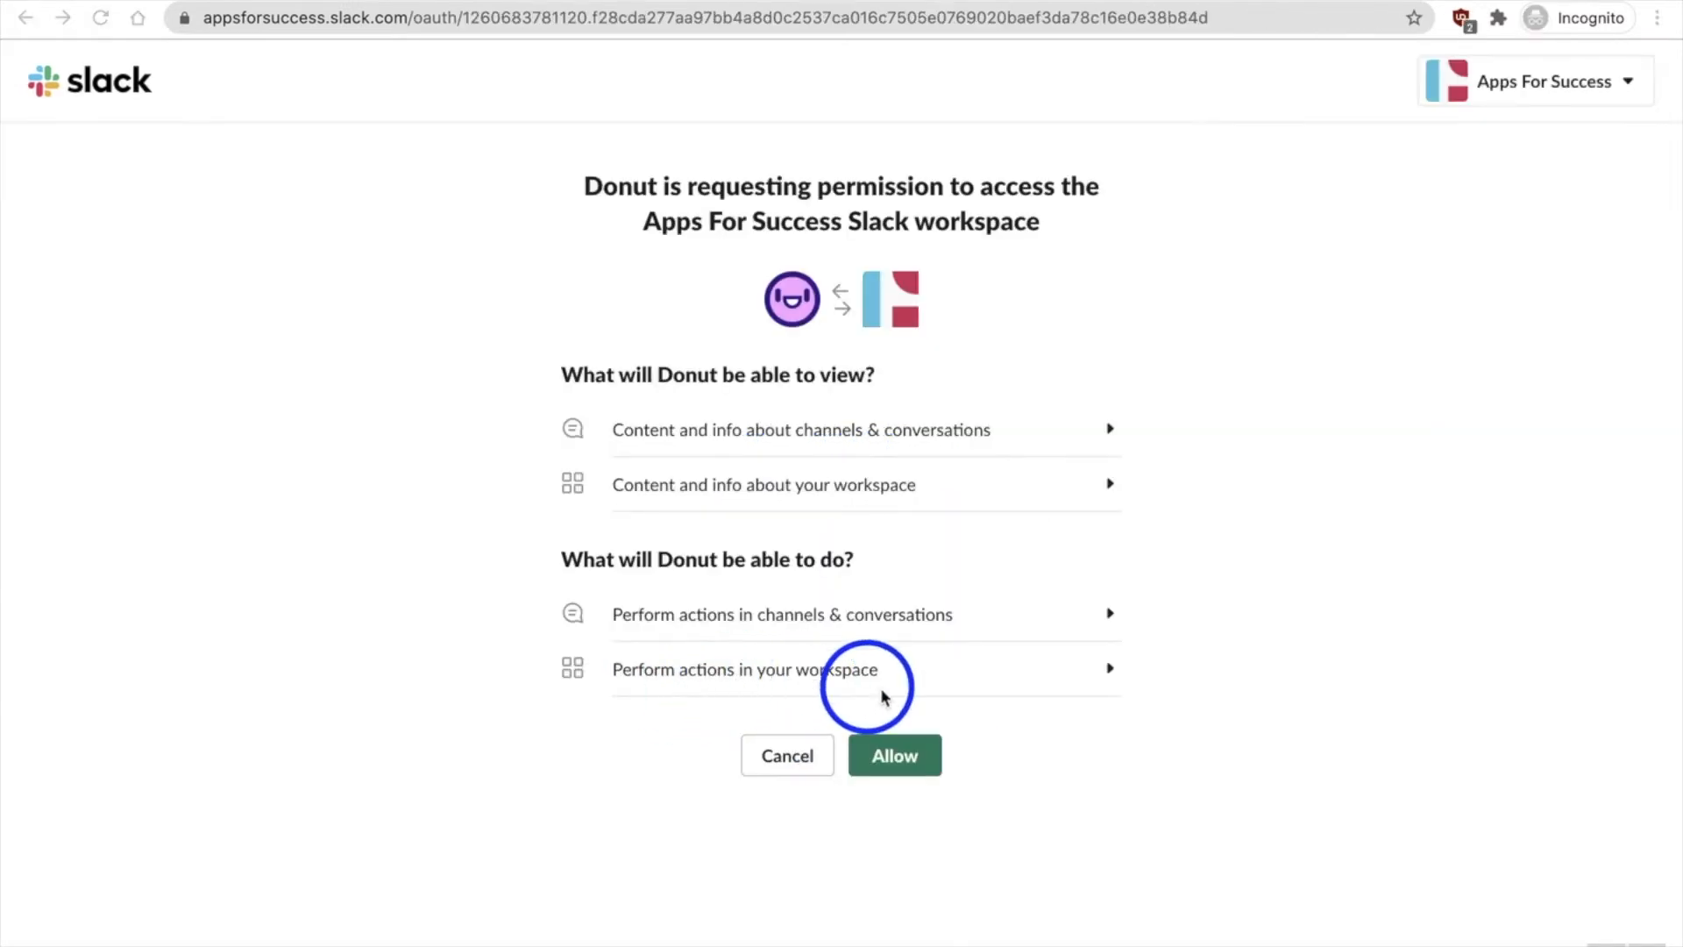
pyautogui.click(903, 761)
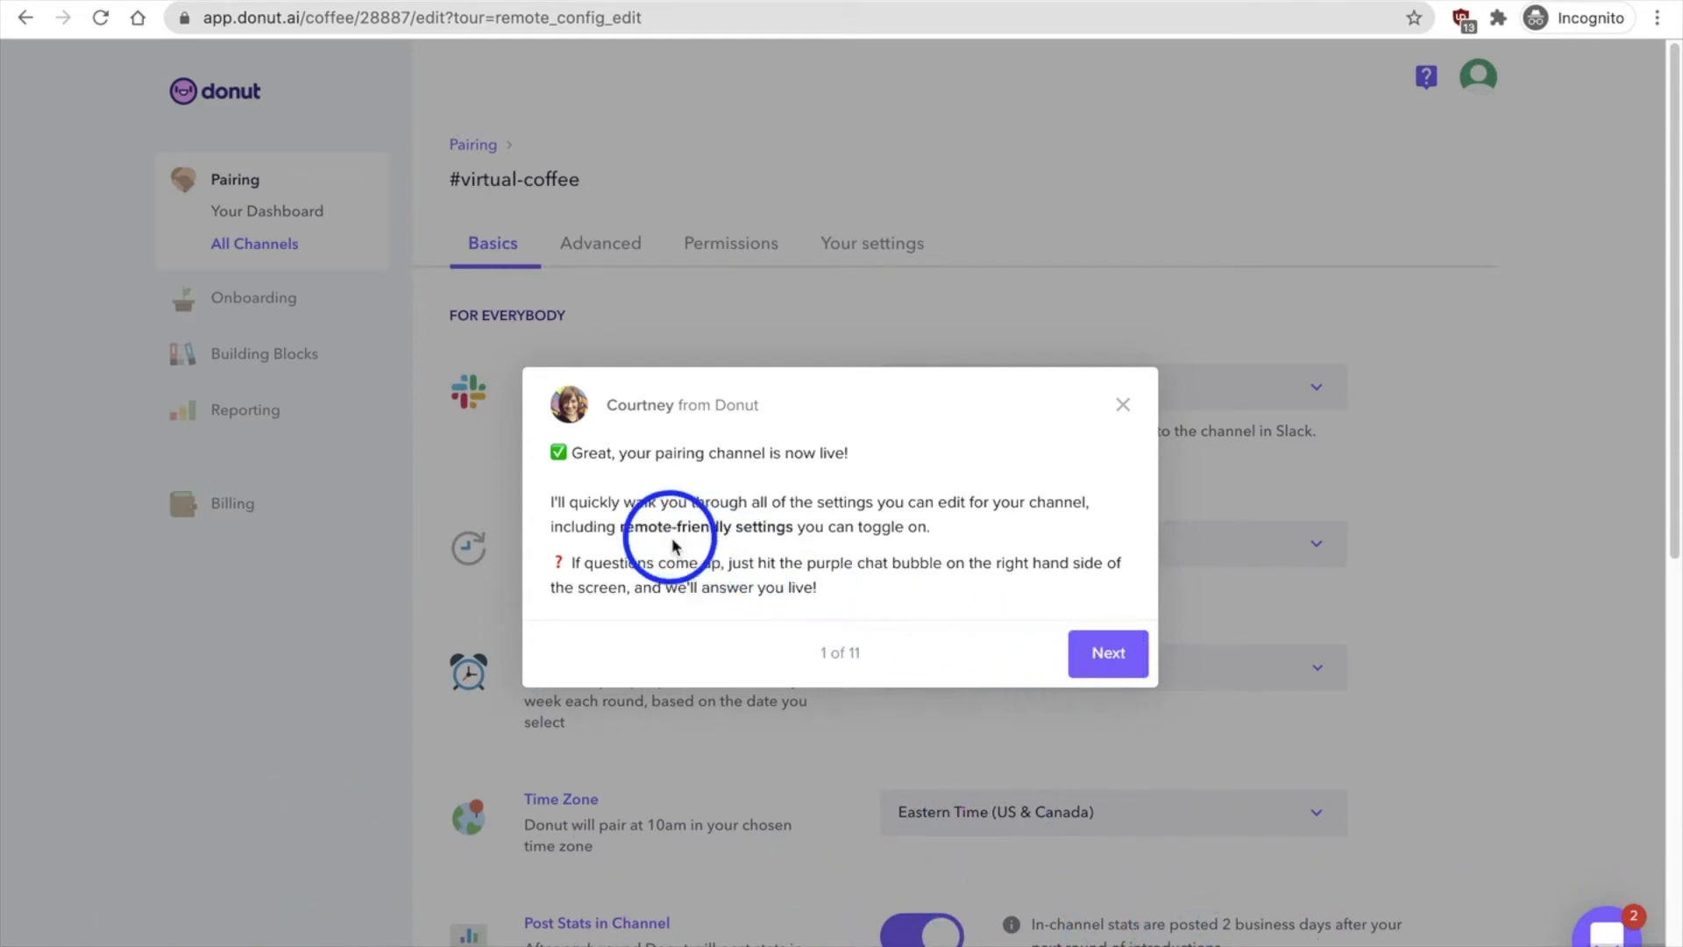
# Go through the guided tour of the Basics settings for the #virtual-coffee pairing channel
pyautogui.moveTo(650, 529); pyautogui.dragTo(793, 529)
pyautogui.click(1104, 658)
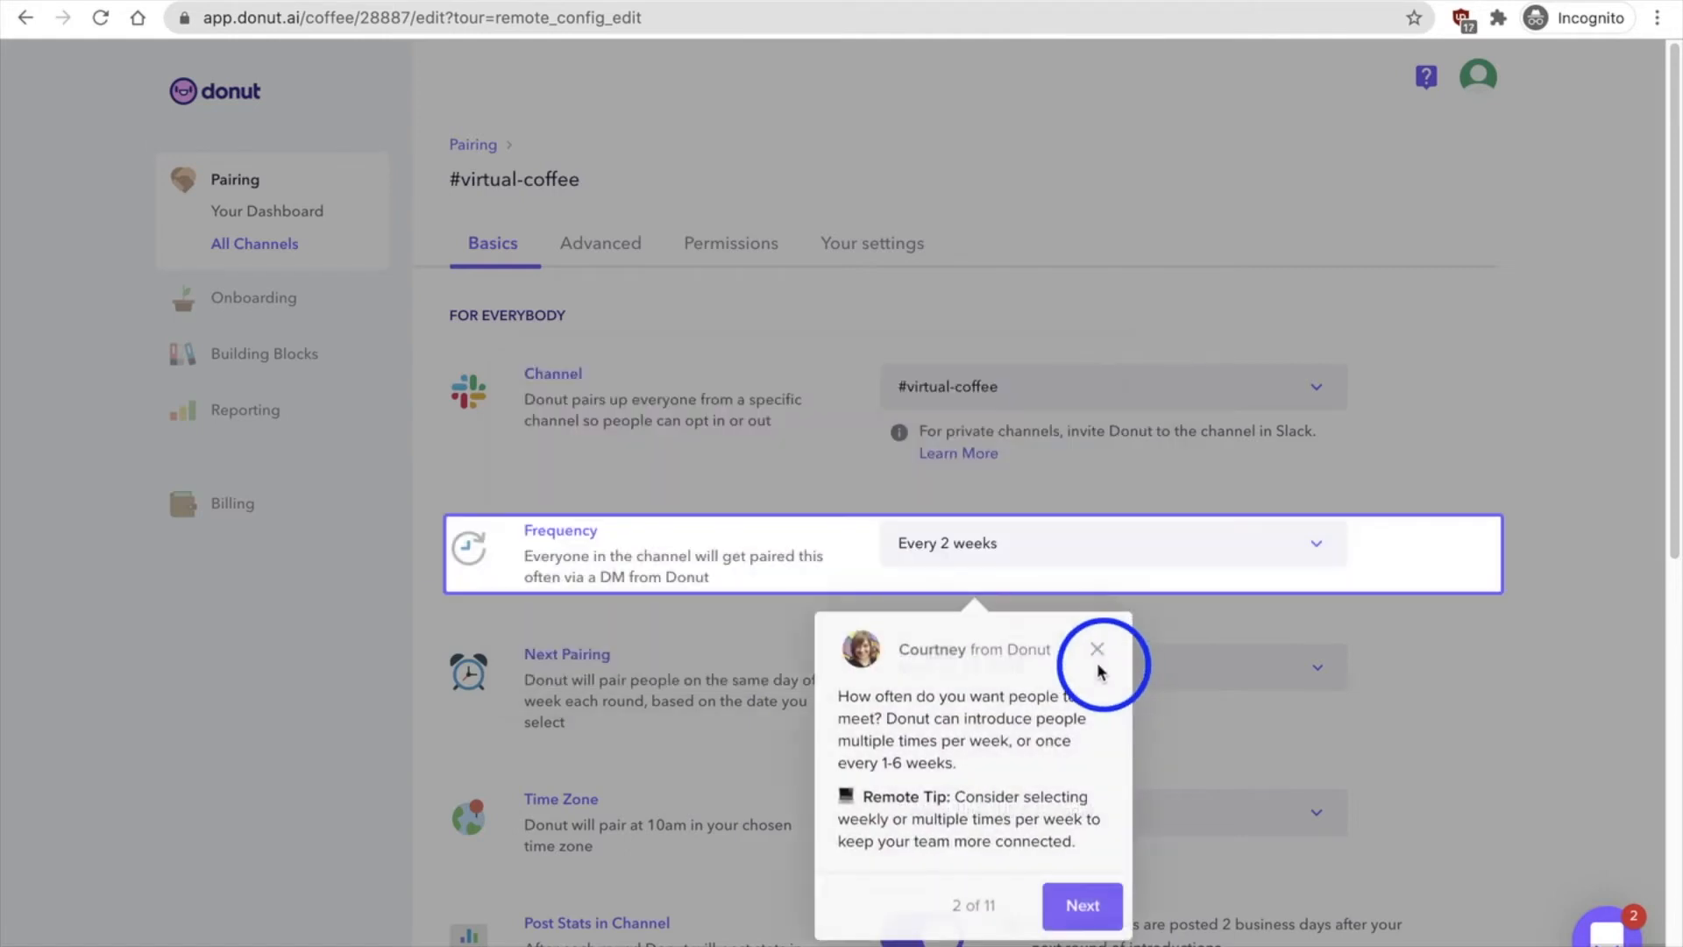
pyautogui.click(1107, 905)
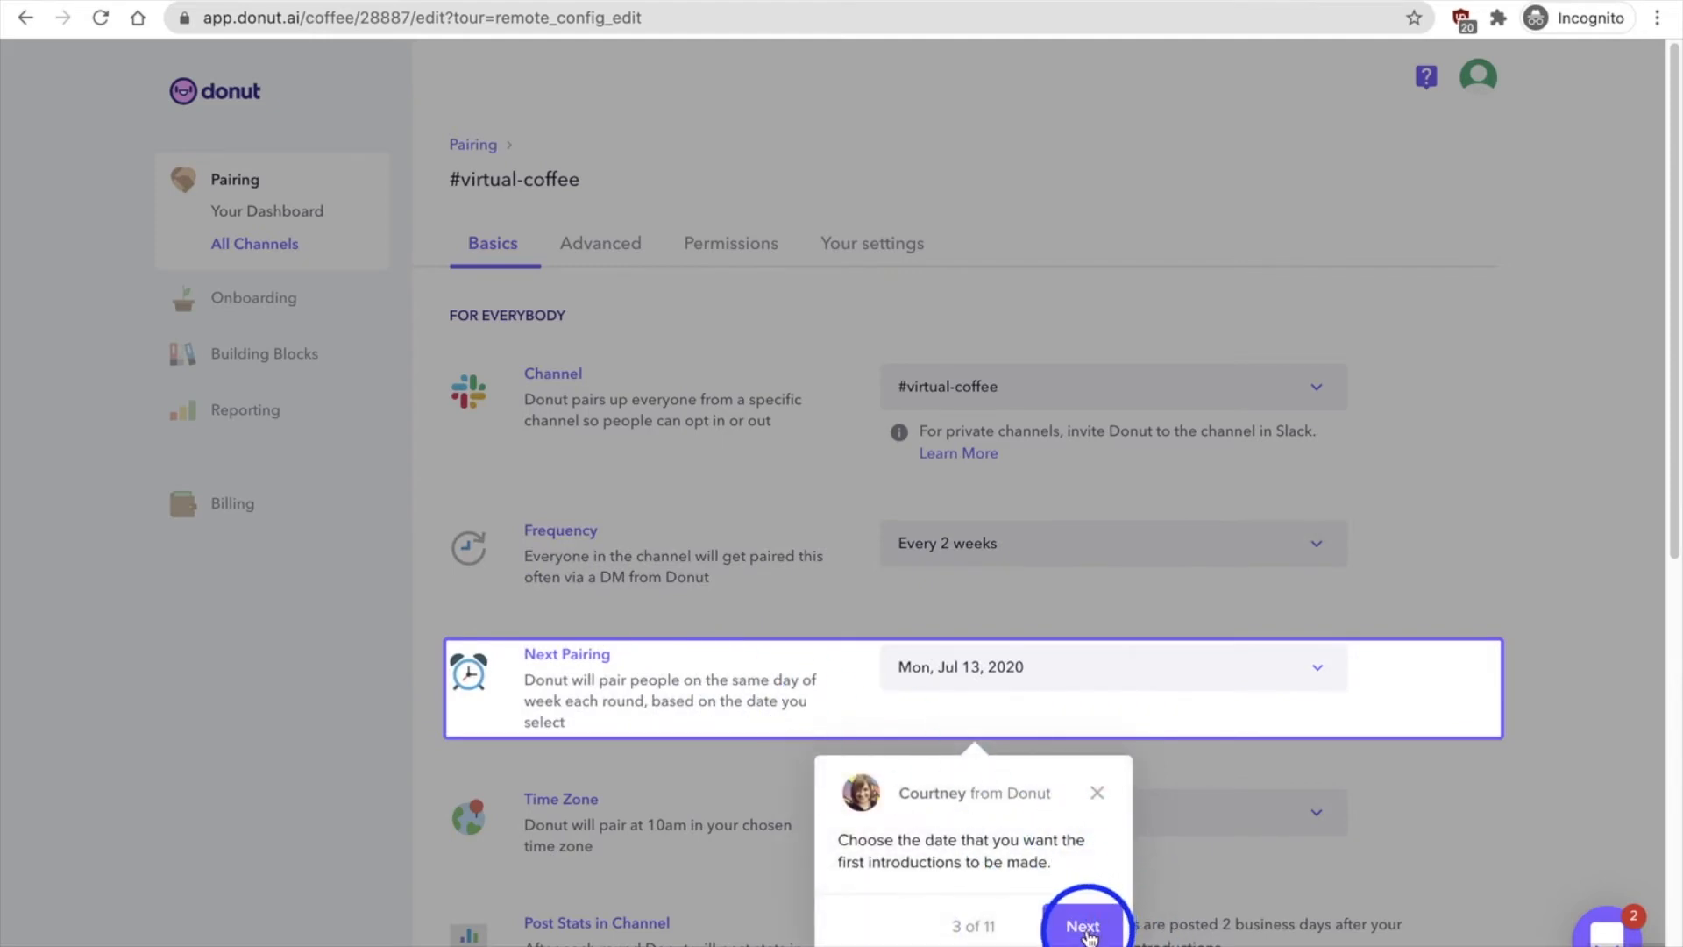
pyautogui.click(1084, 927)
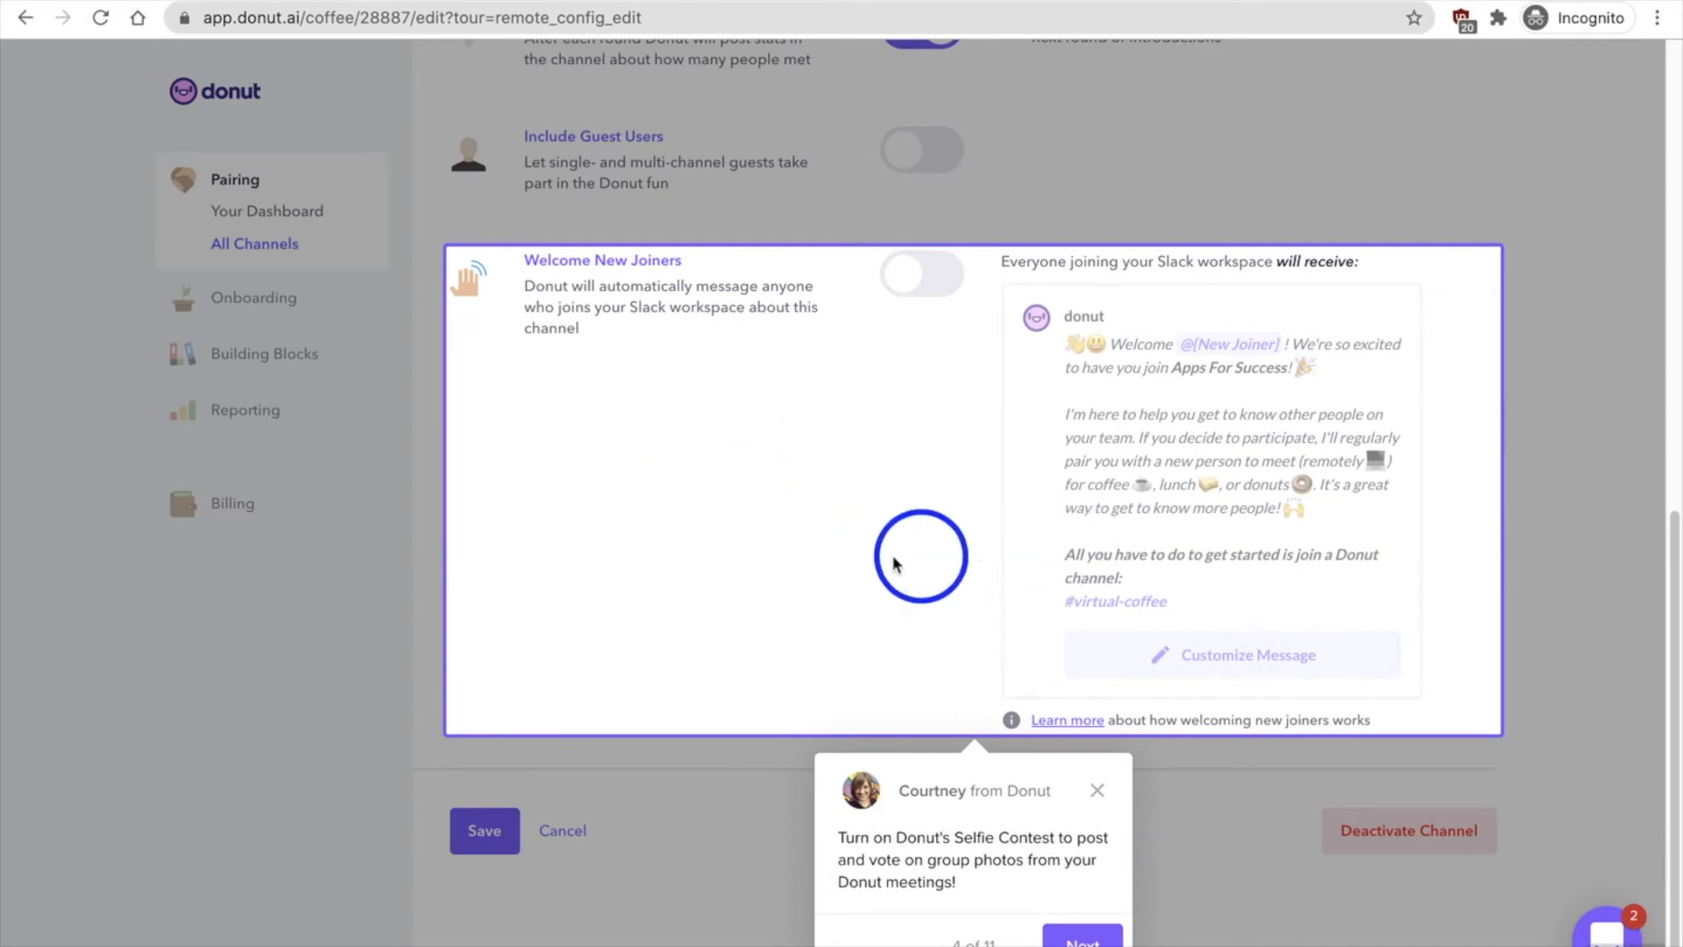
pyautogui.click(1085, 936)
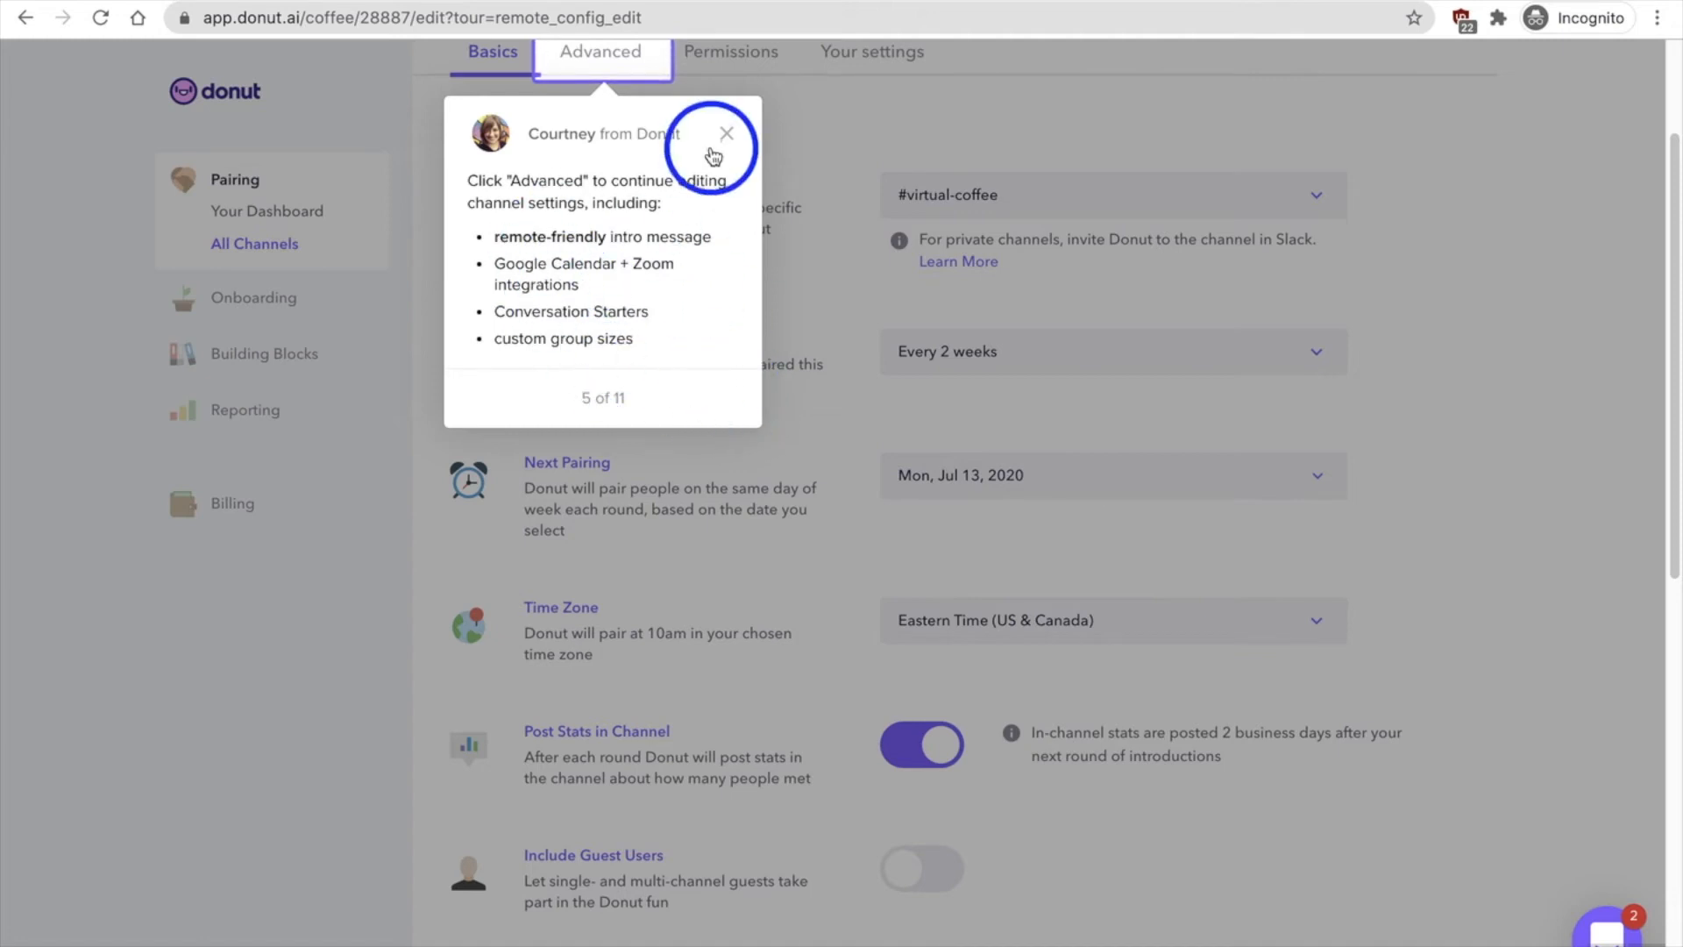
# Open the Advanced settings of the #virtual-coffee channel, review the pairing types, and dismiss the guided tour
pyautogui.scroll(1, 596, 175)
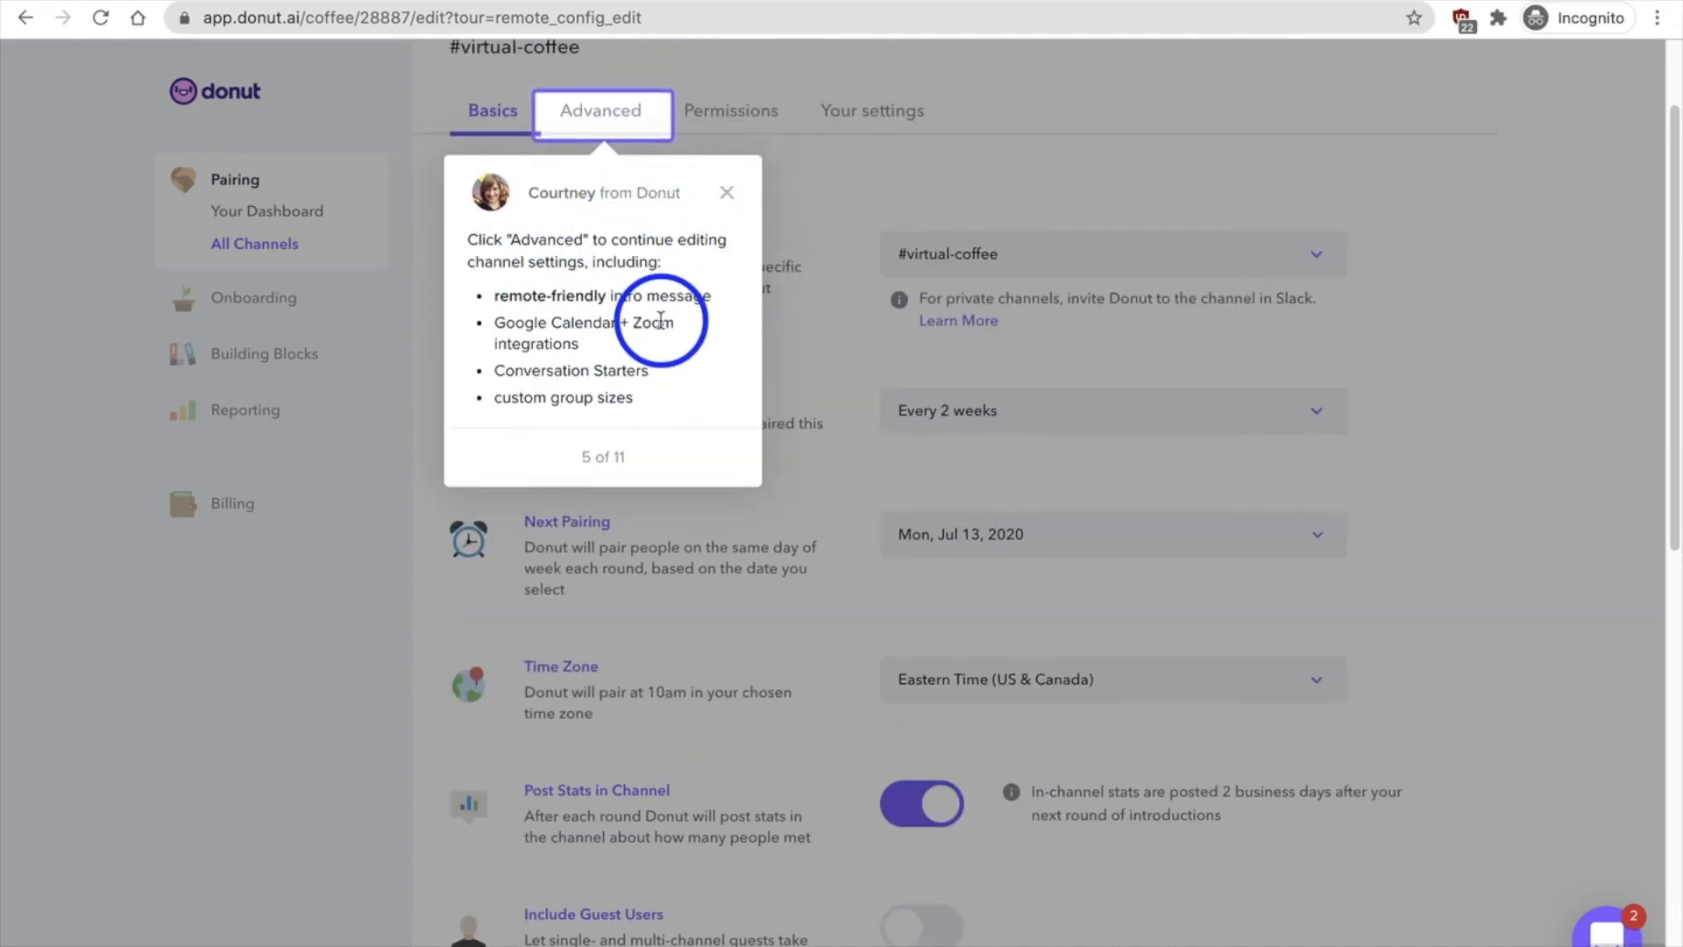
pyautogui.moveTo(626, 375); pyautogui.dragTo(630, 356)
pyautogui.click(616, 130)
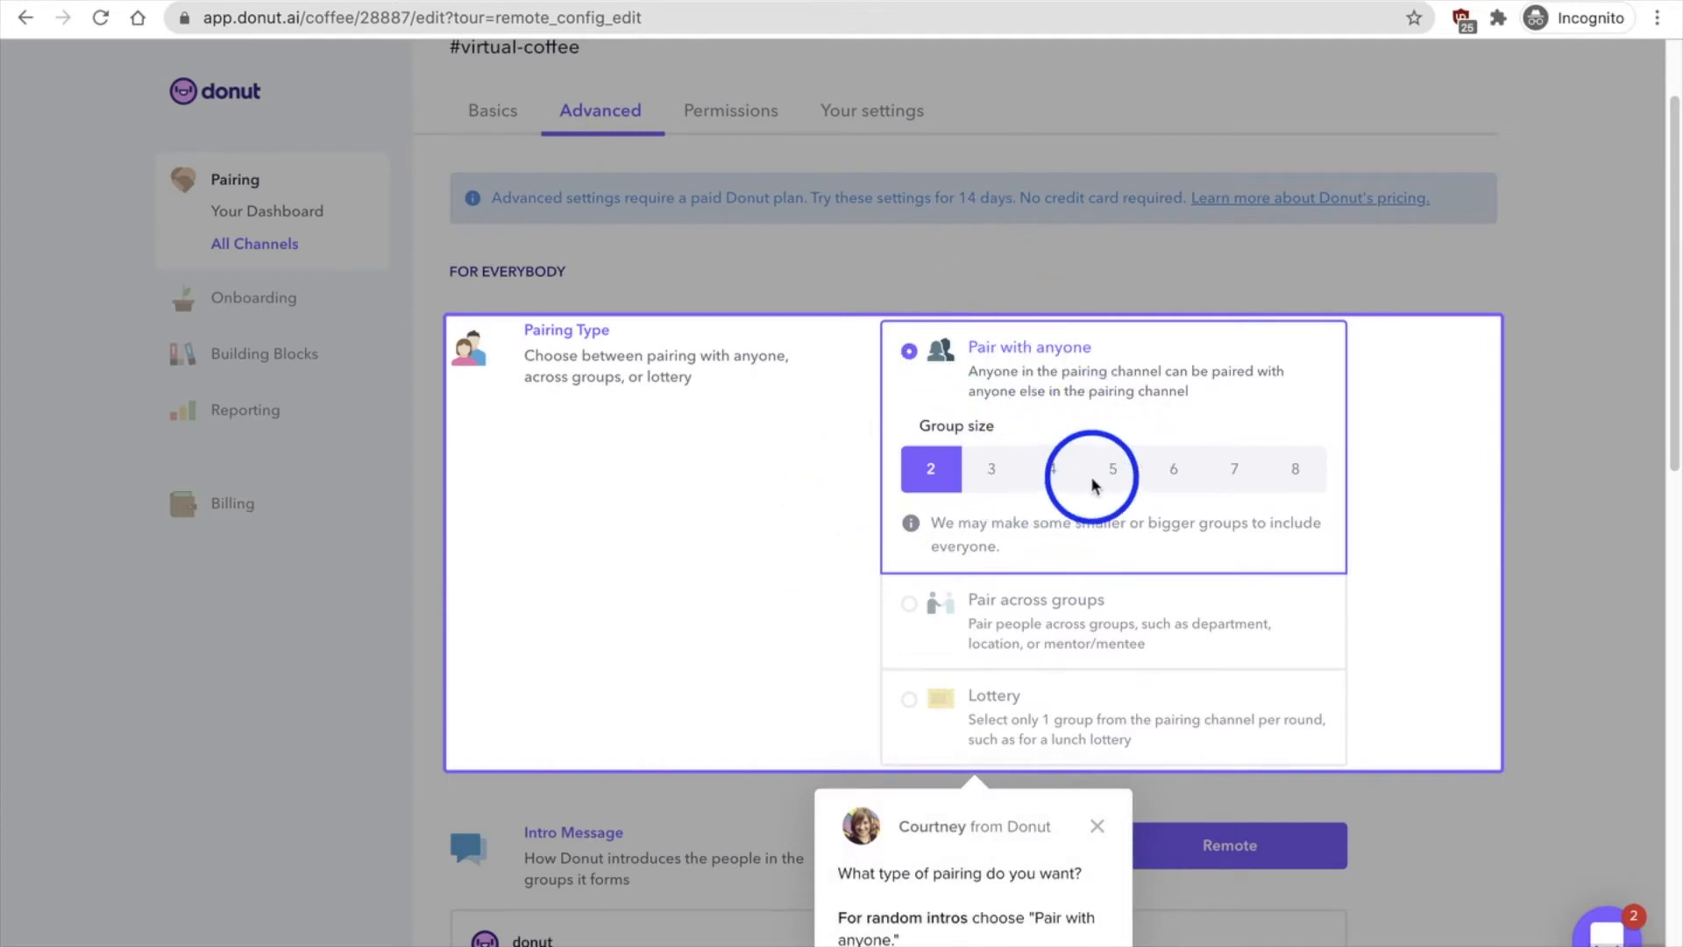
pyautogui.scroll(-2, 1106, 670)
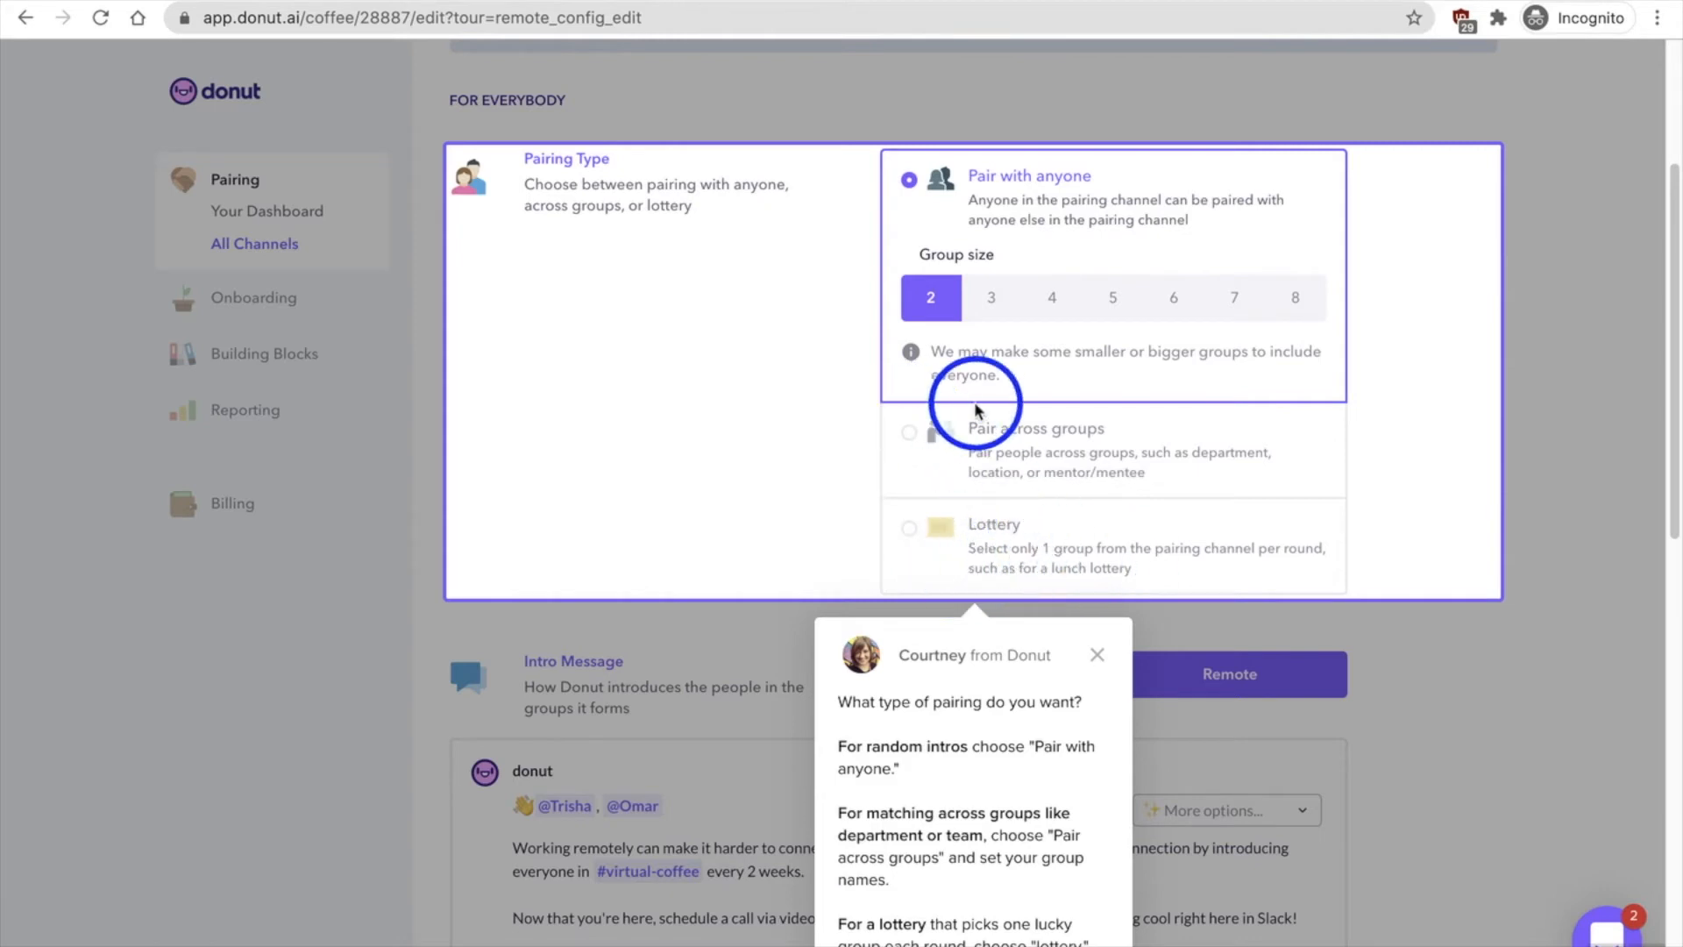
pyautogui.click(1097, 656)
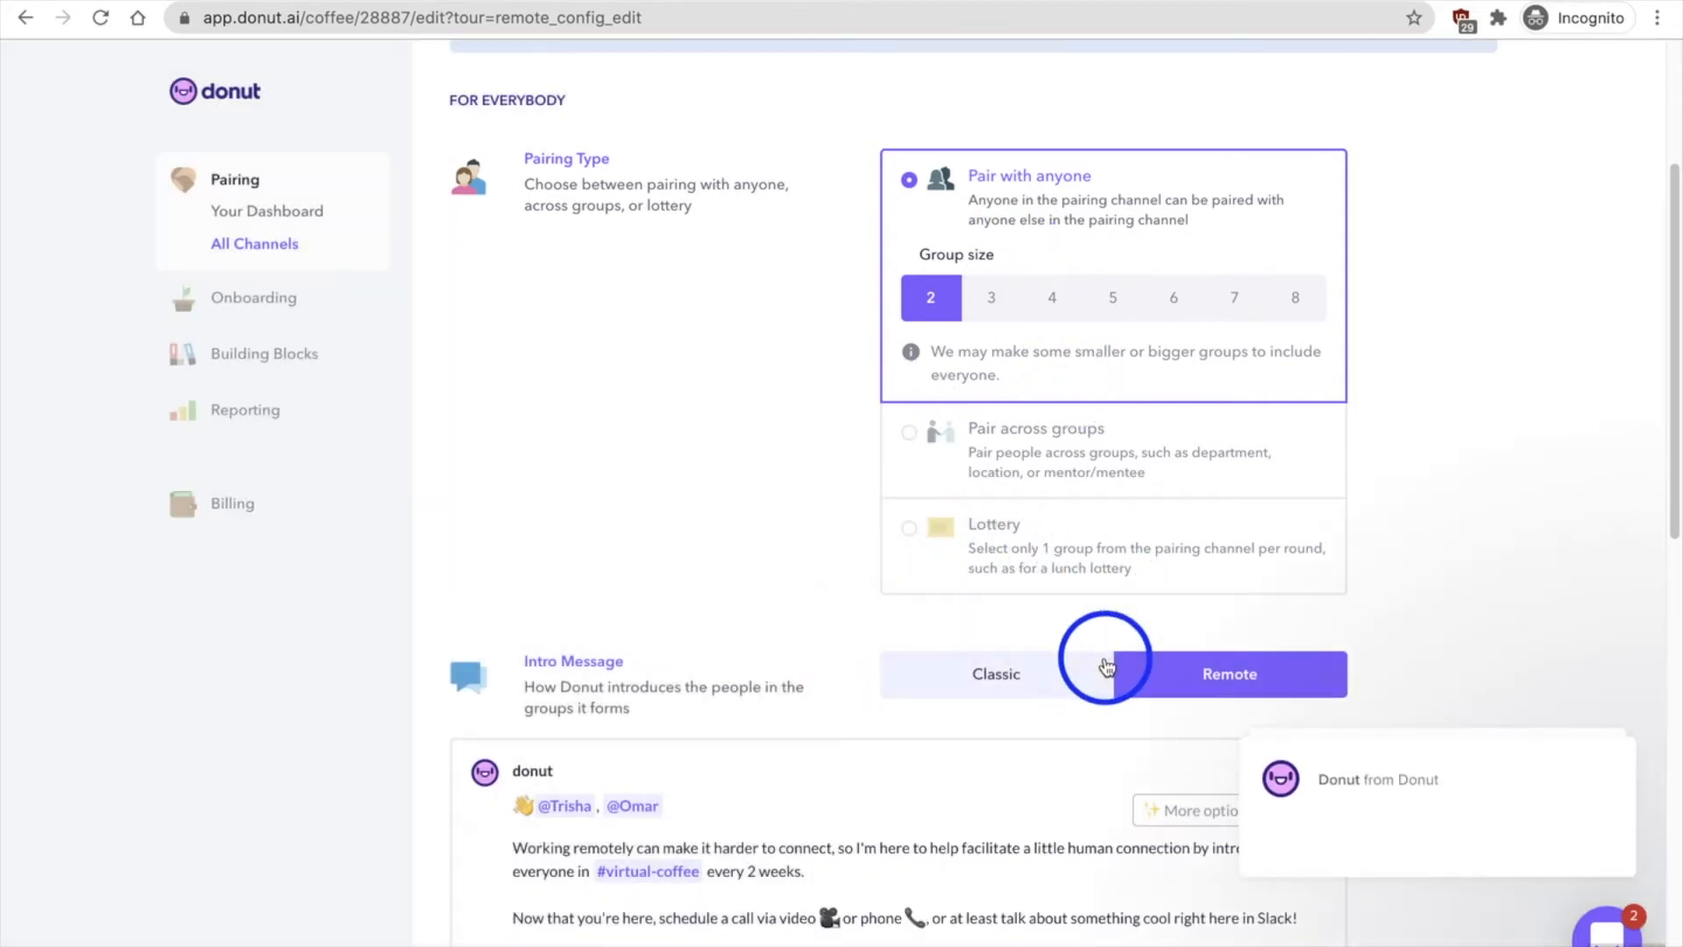
# Clear all of Donut's chat notifications
pyautogui.moveTo(1490, 765)
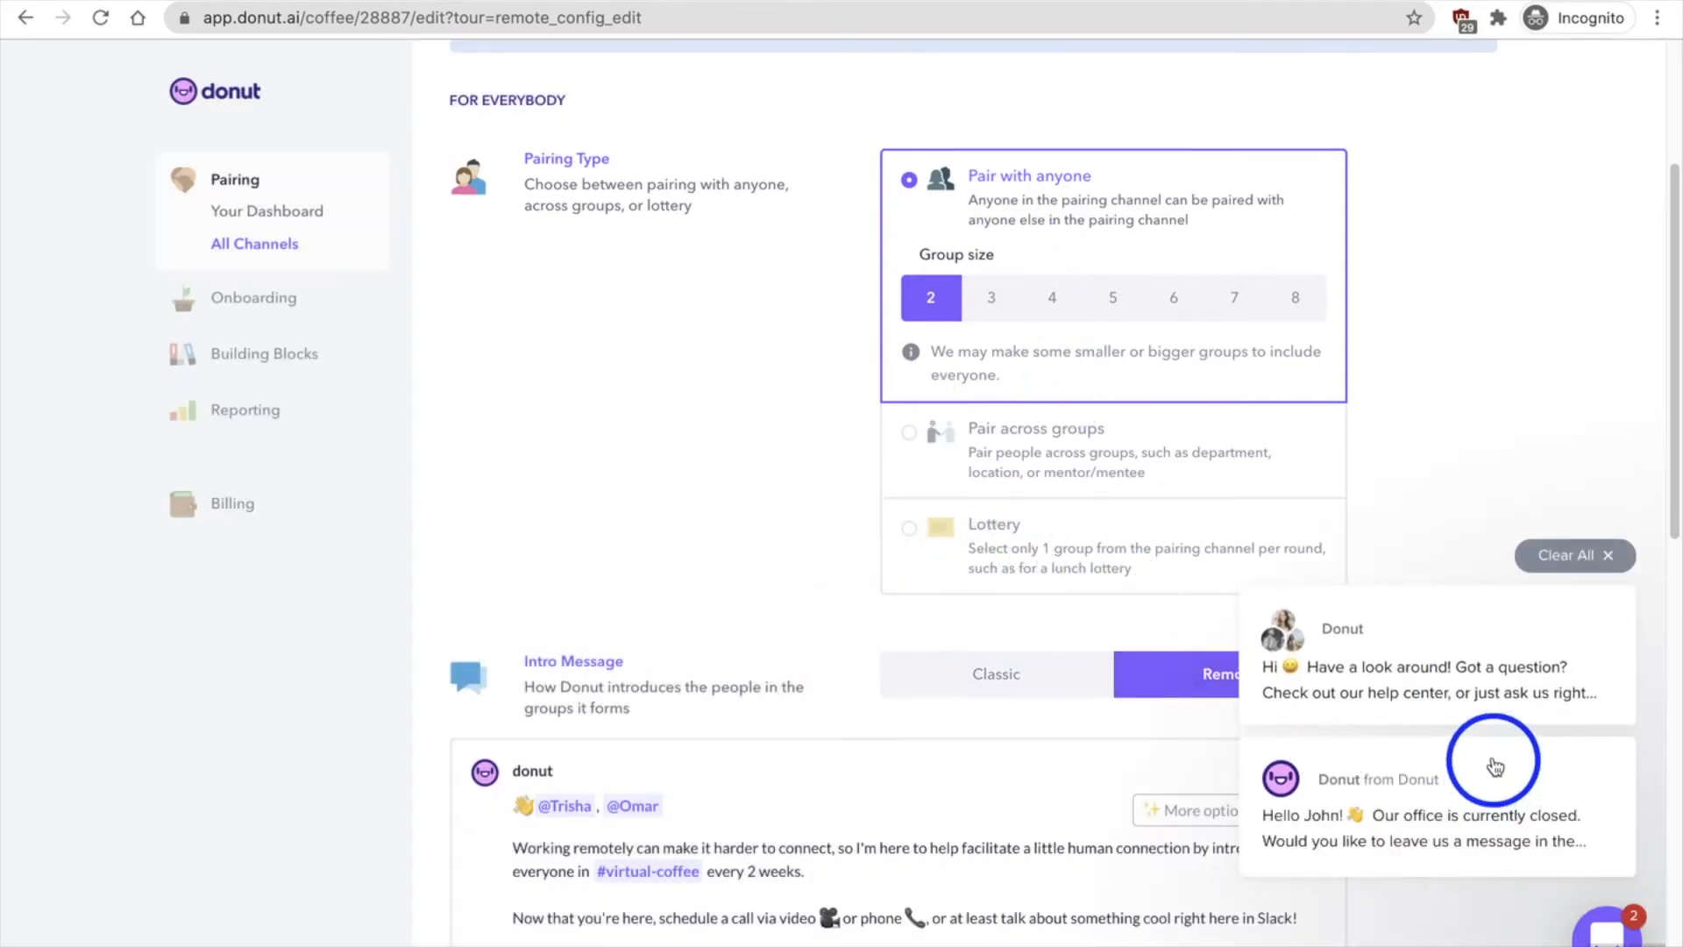
pyautogui.click(1543, 555)
pyautogui.scroll(4, 1017, 526)
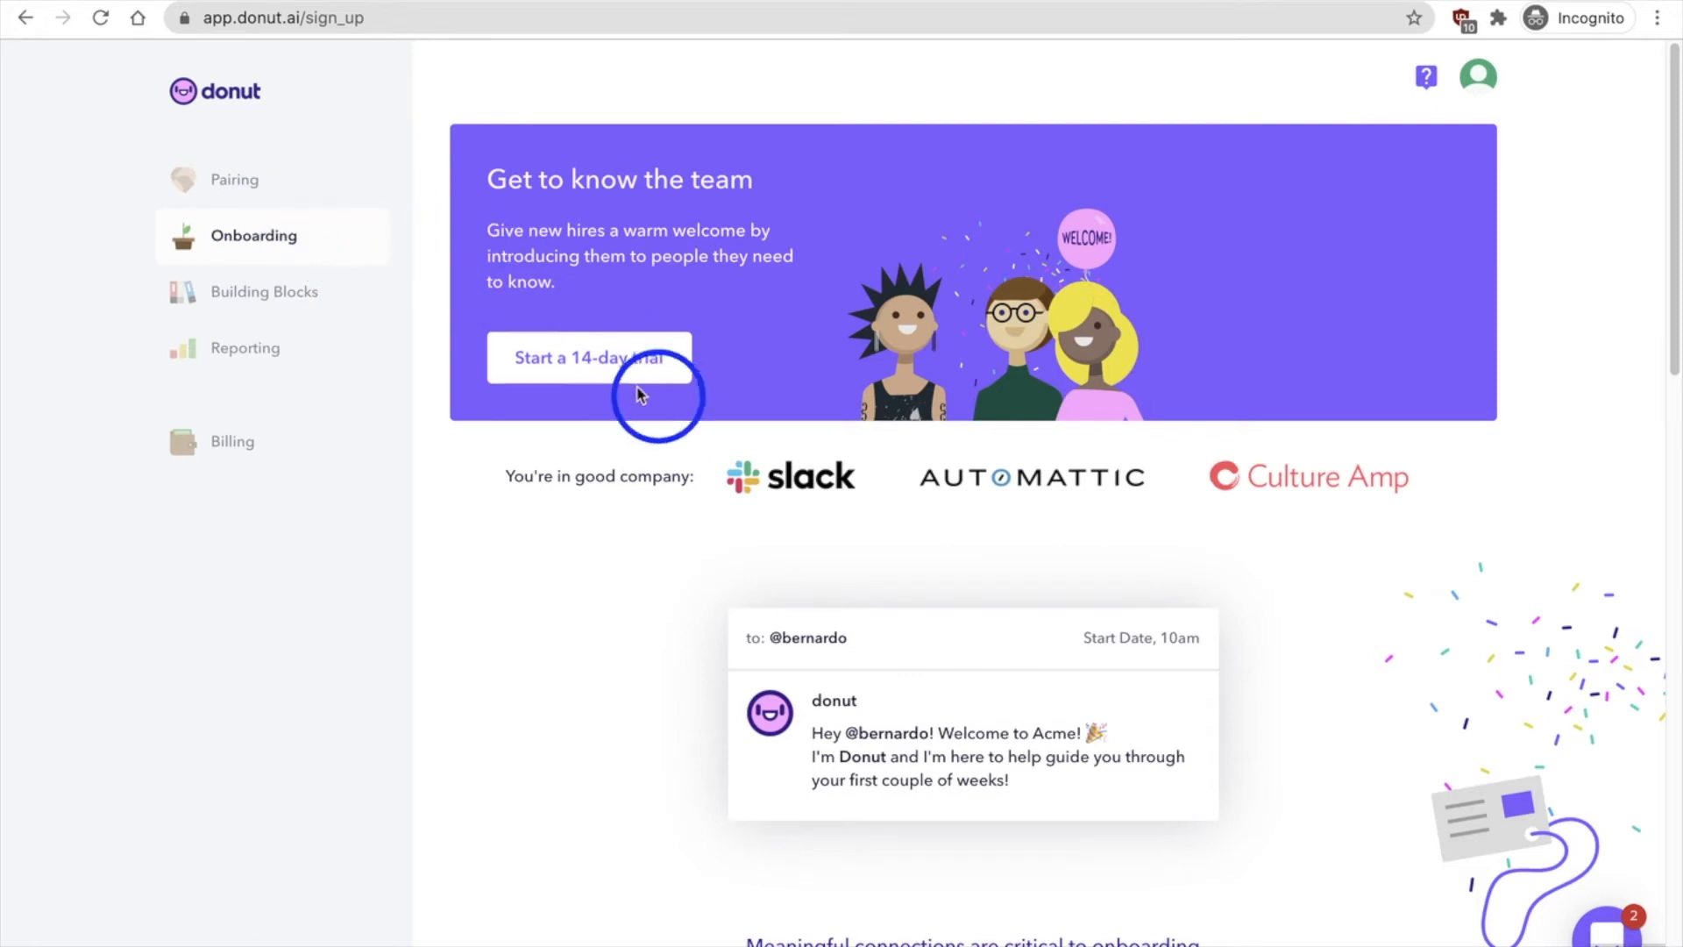
# Start the 14-day onboarding trial and go through the overview of templates, new hires and automatic Slack messages
pyautogui.click(568, 353)
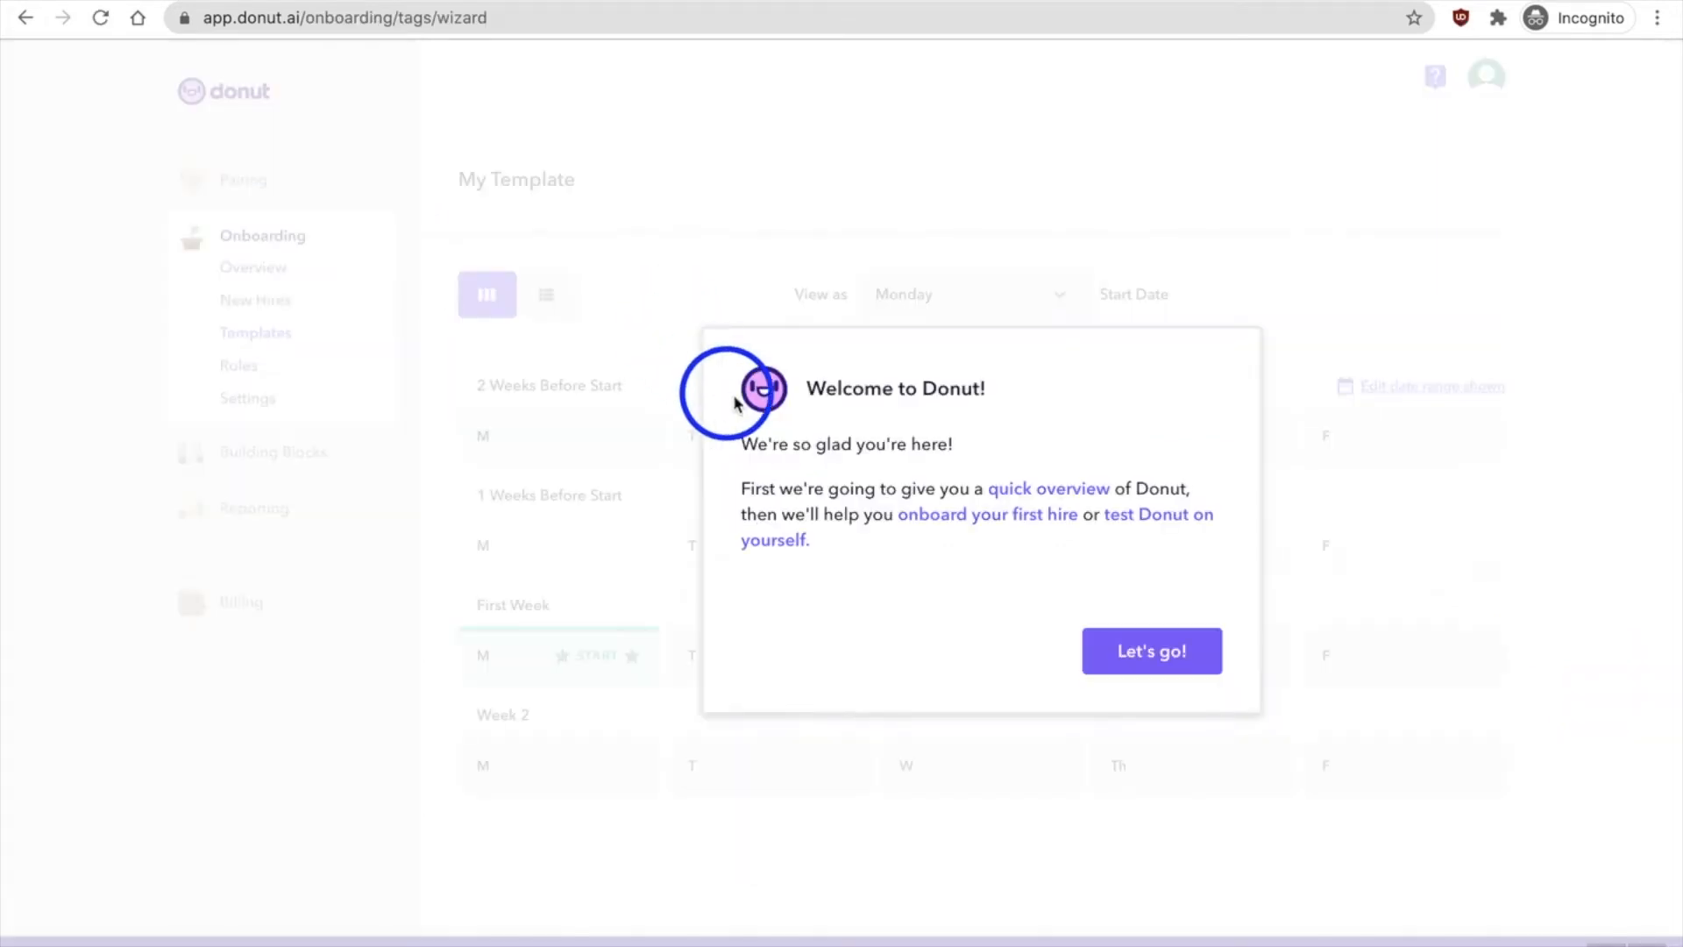
pyautogui.click(1167, 649)
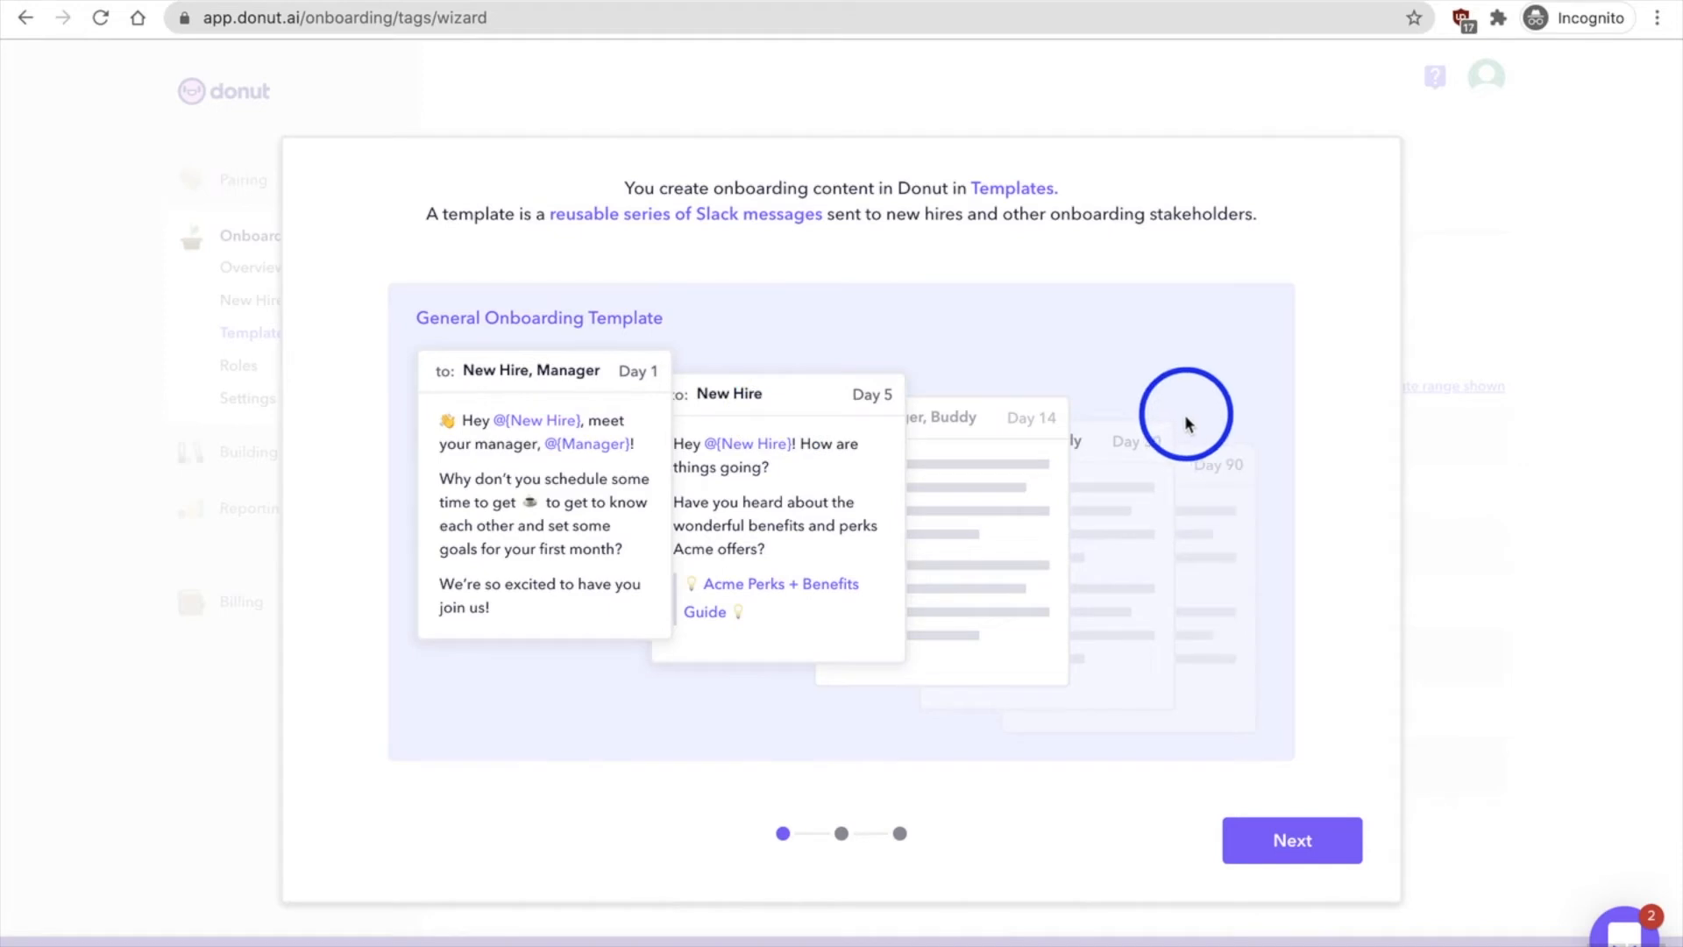
pyautogui.click(1278, 843)
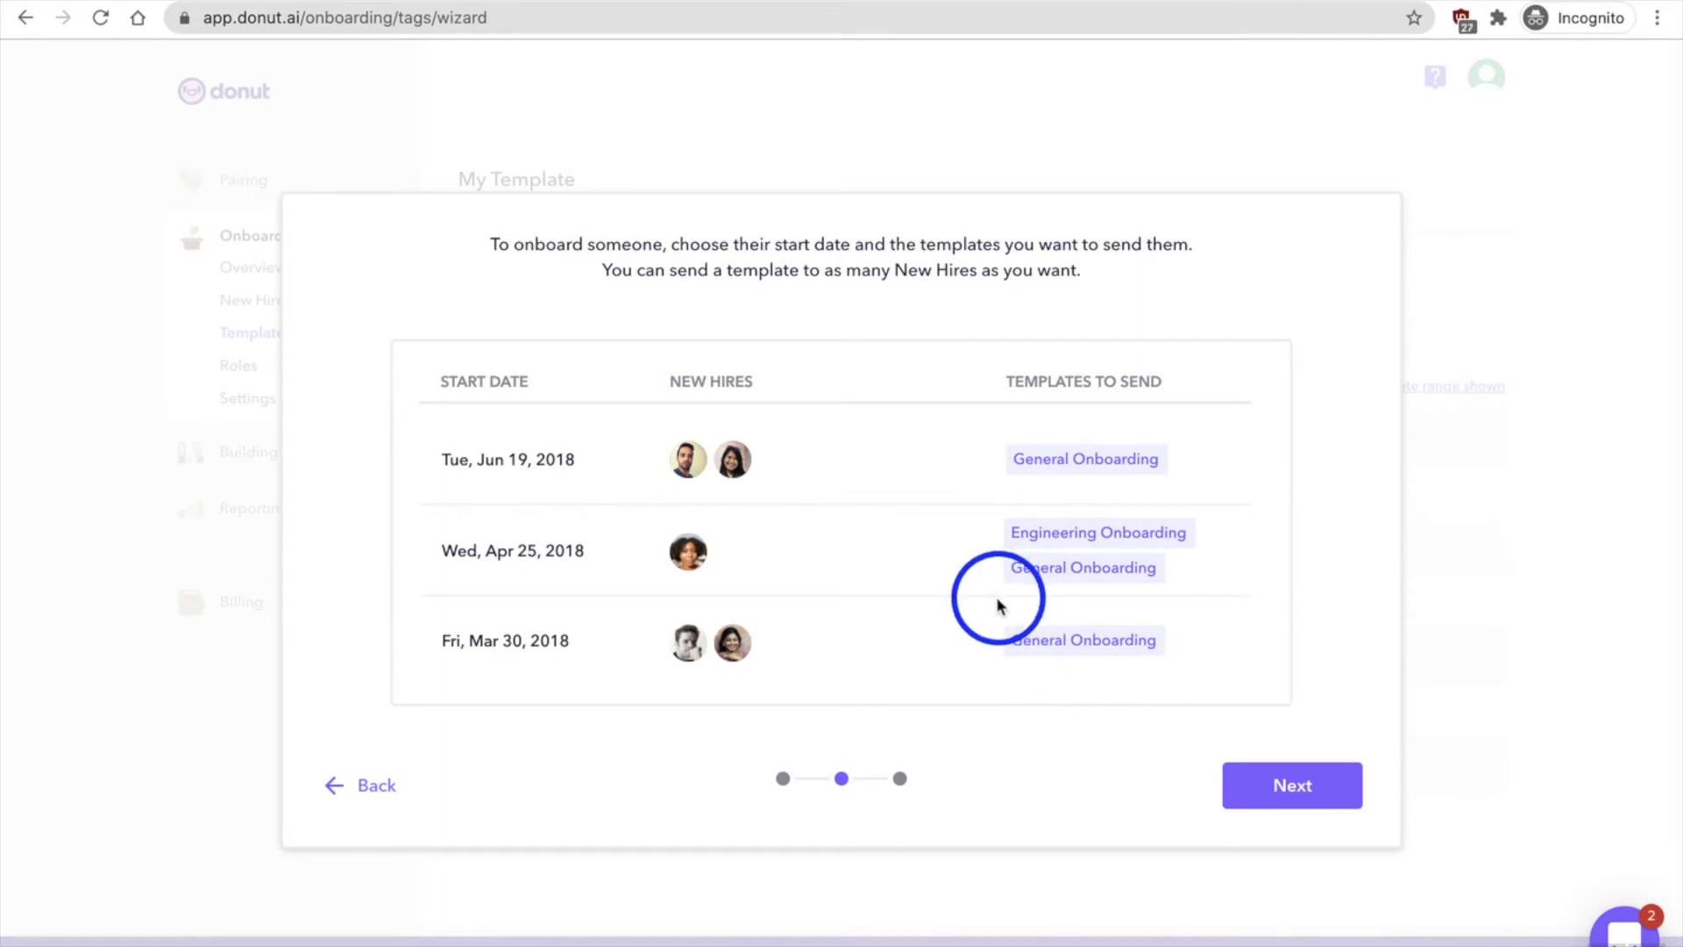
pyautogui.click(1280, 806)
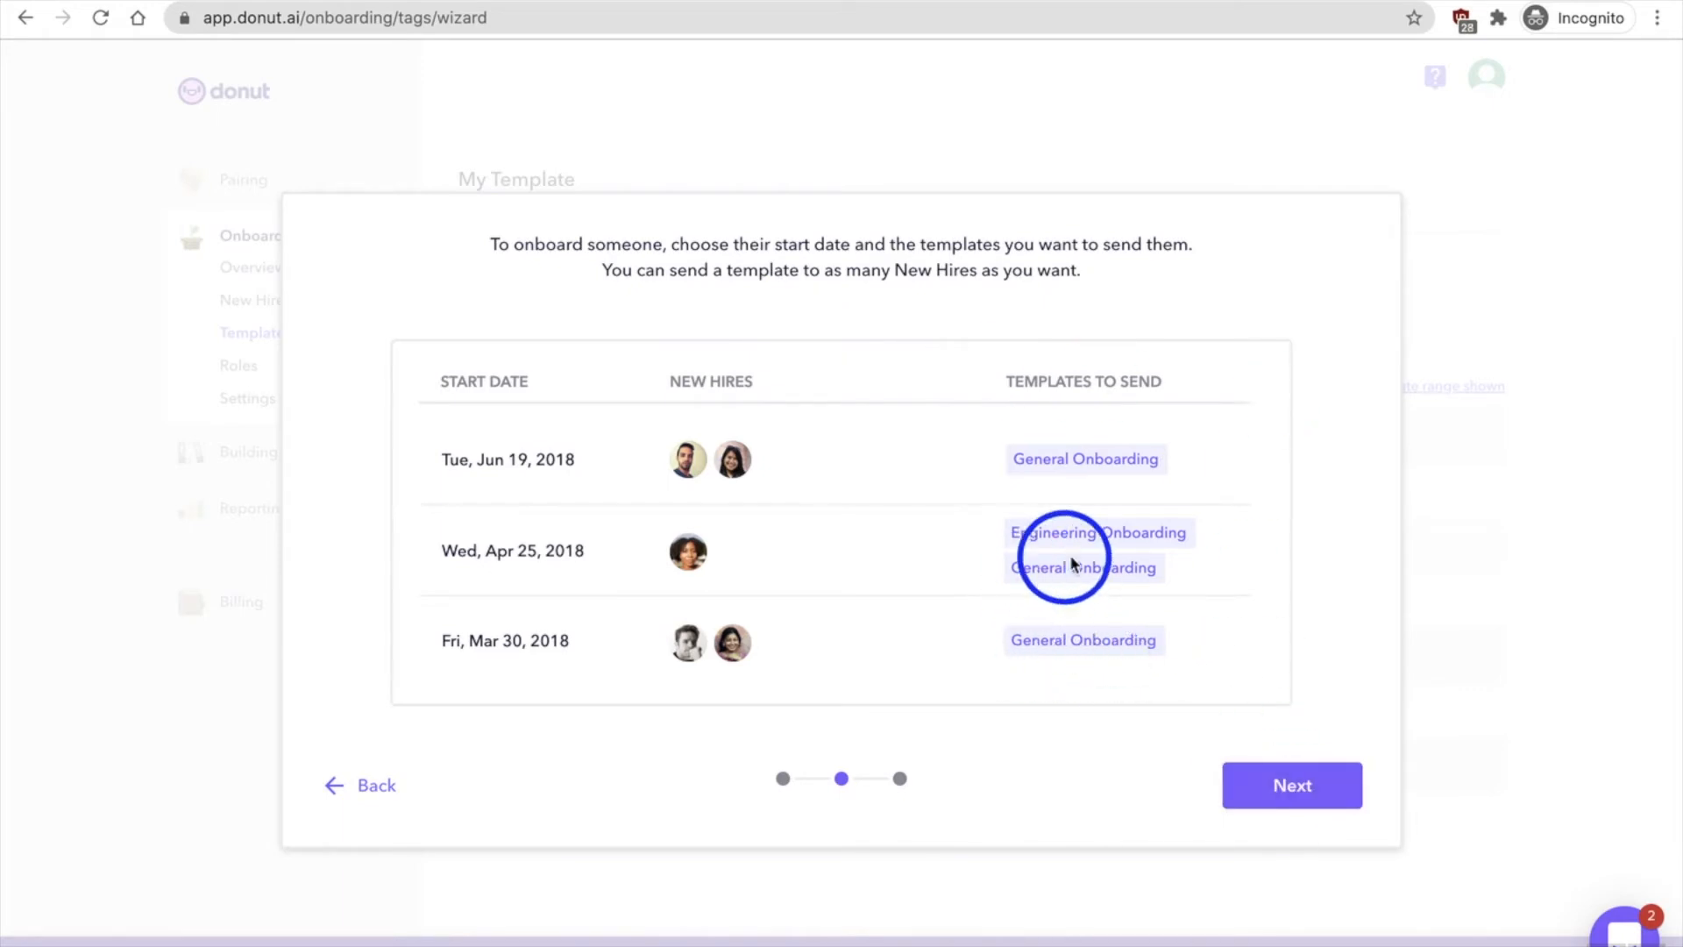
pyautogui.click(1293, 791)
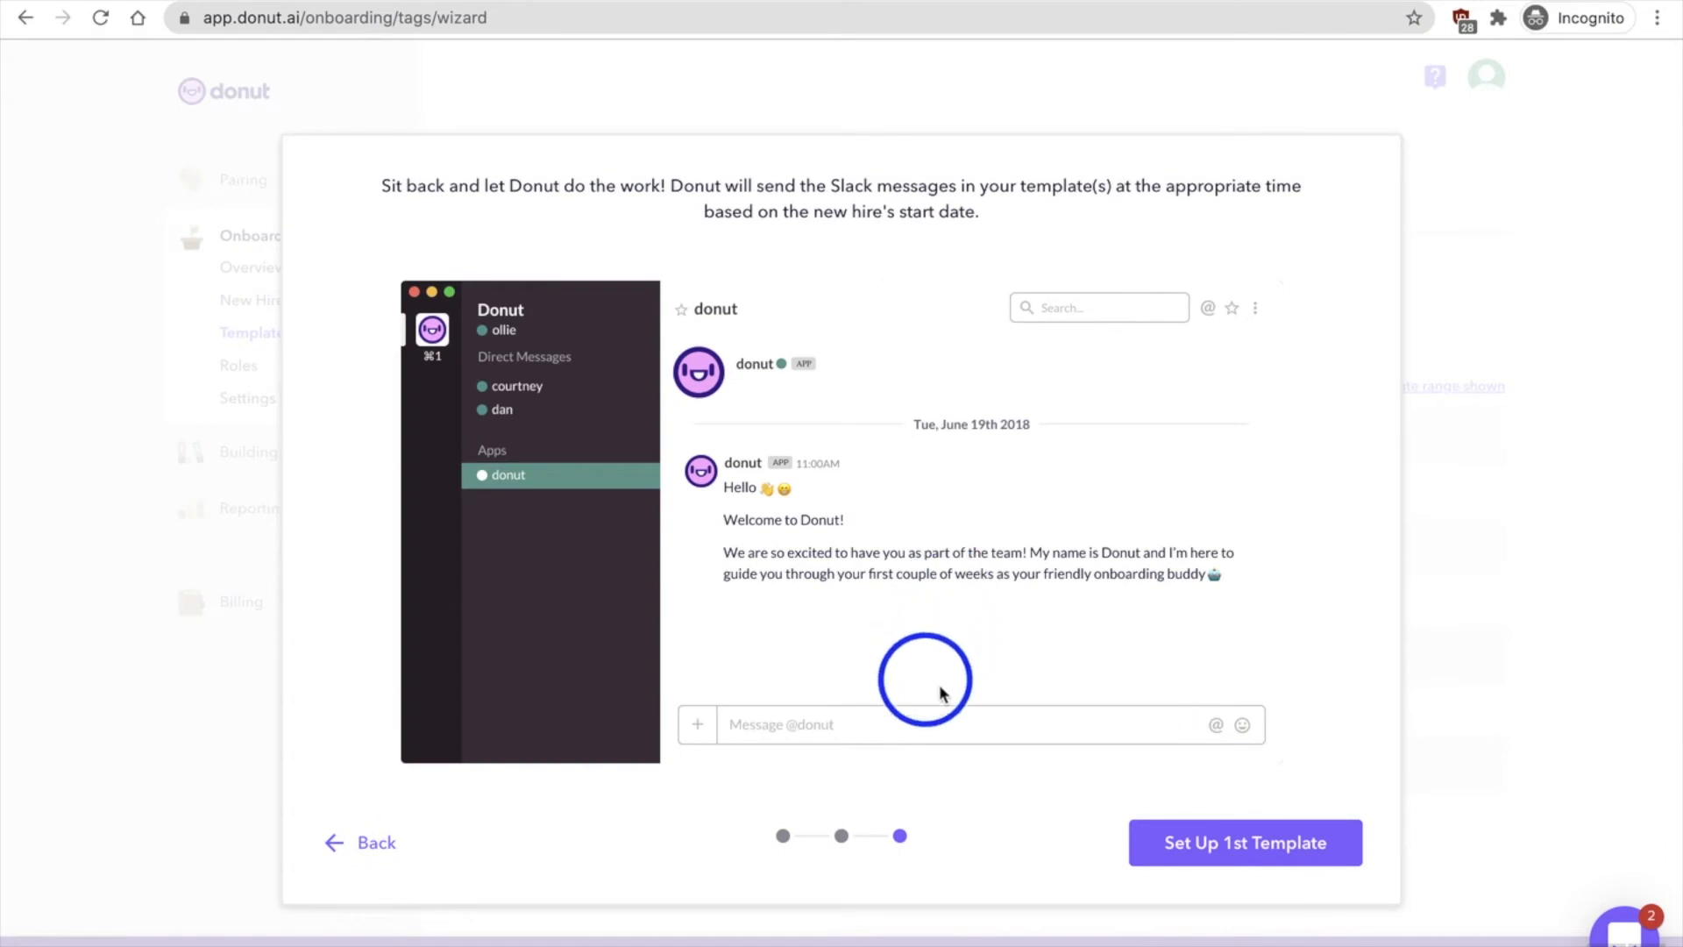
# Set up the first onboarding template with the name Customer Success
pyautogui.click(1218, 857)
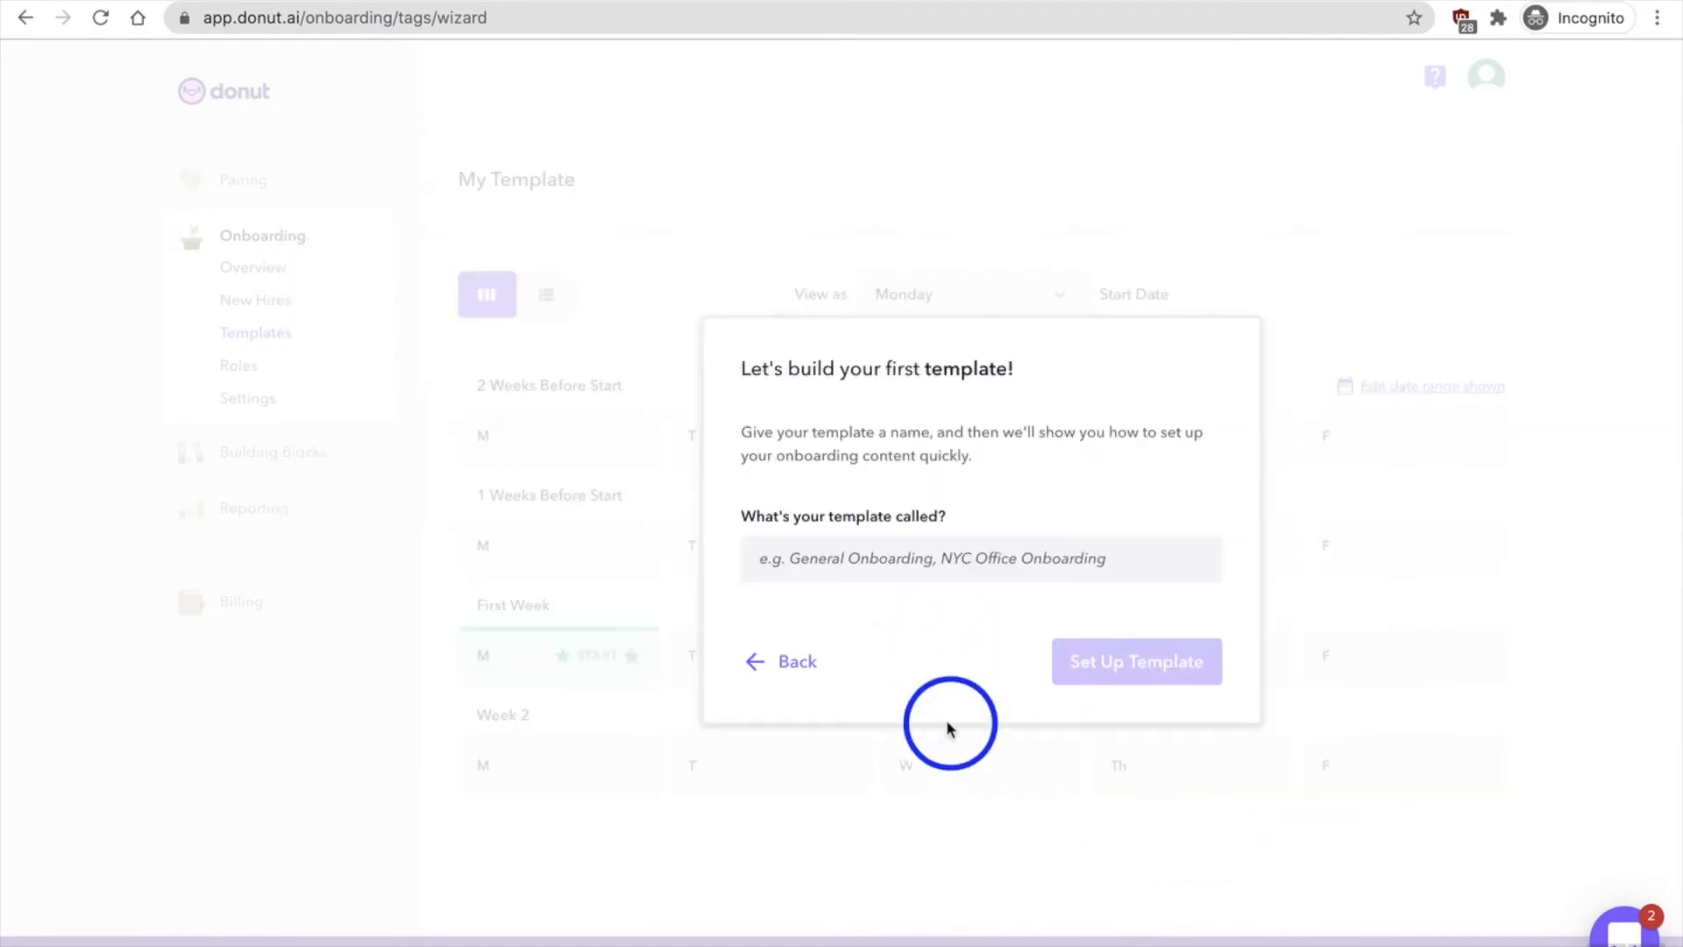
pyautogui.click(858, 565)
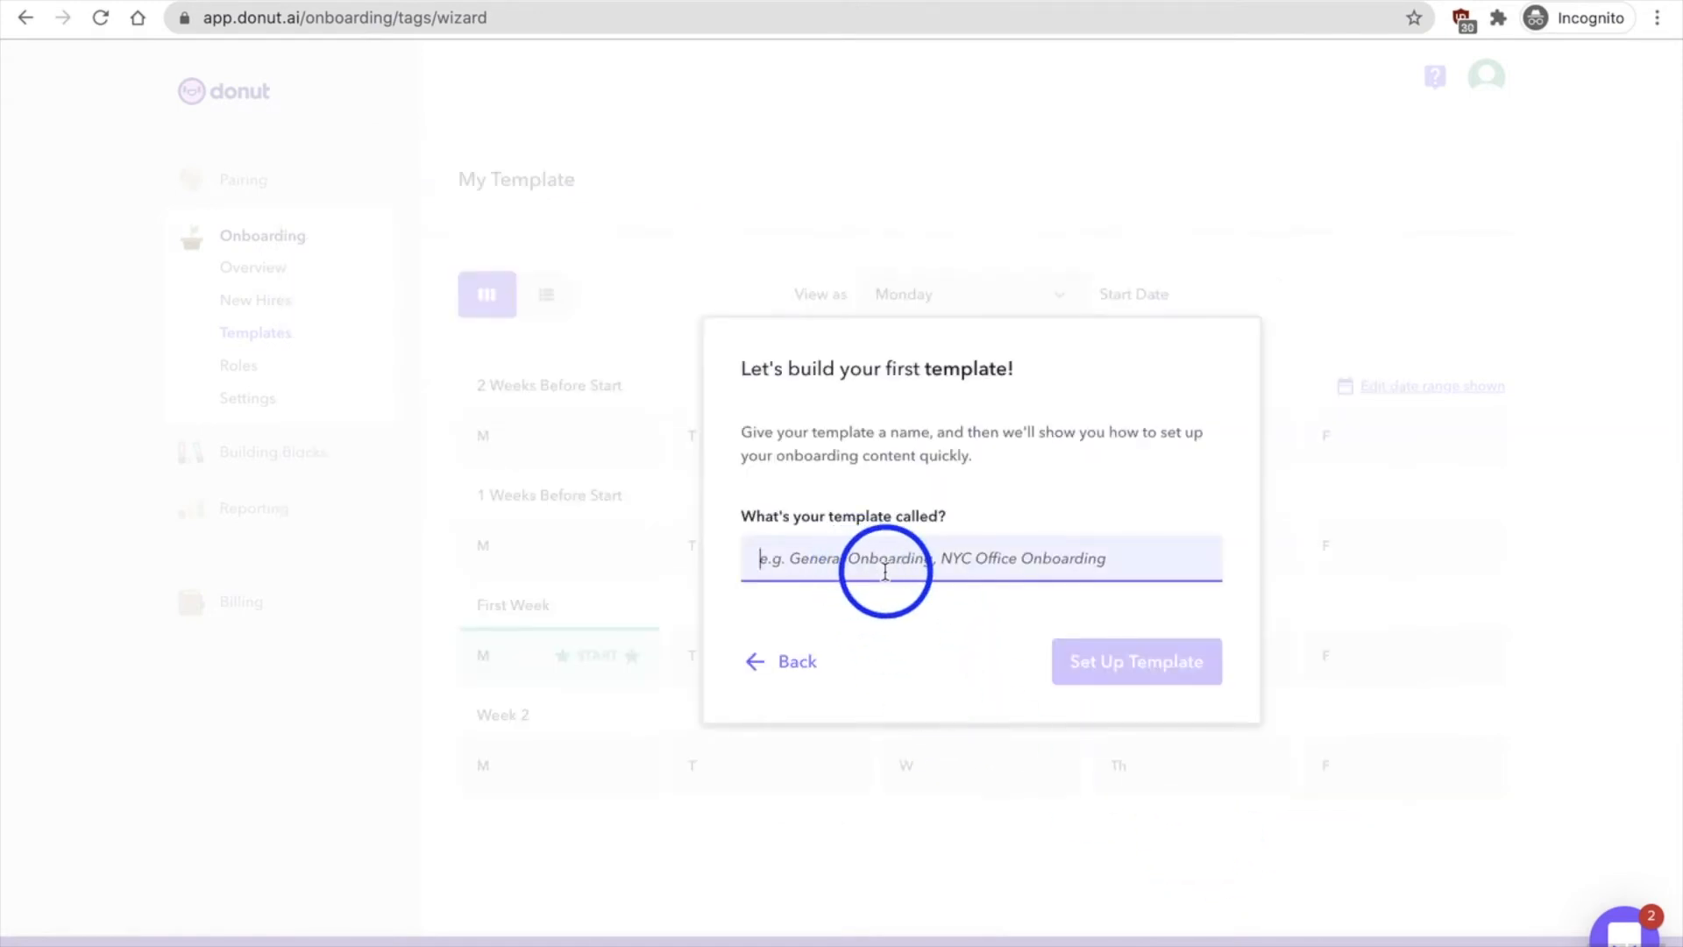
pyautogui.write('Customer Success')
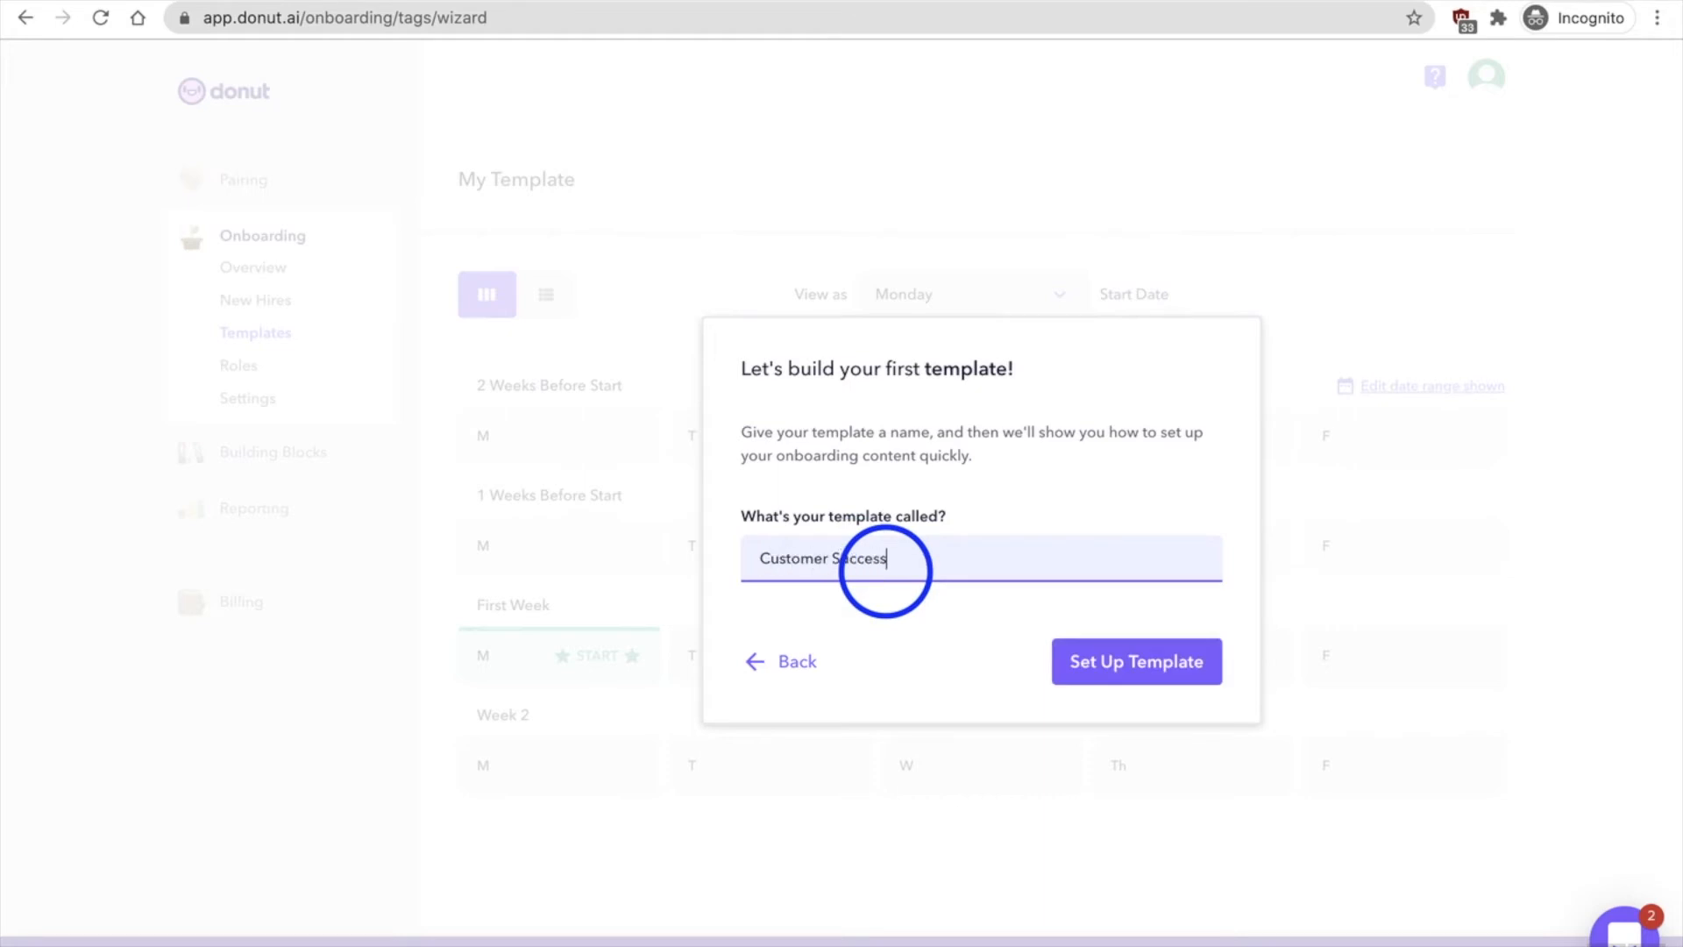
pyautogui.click(1113, 661)
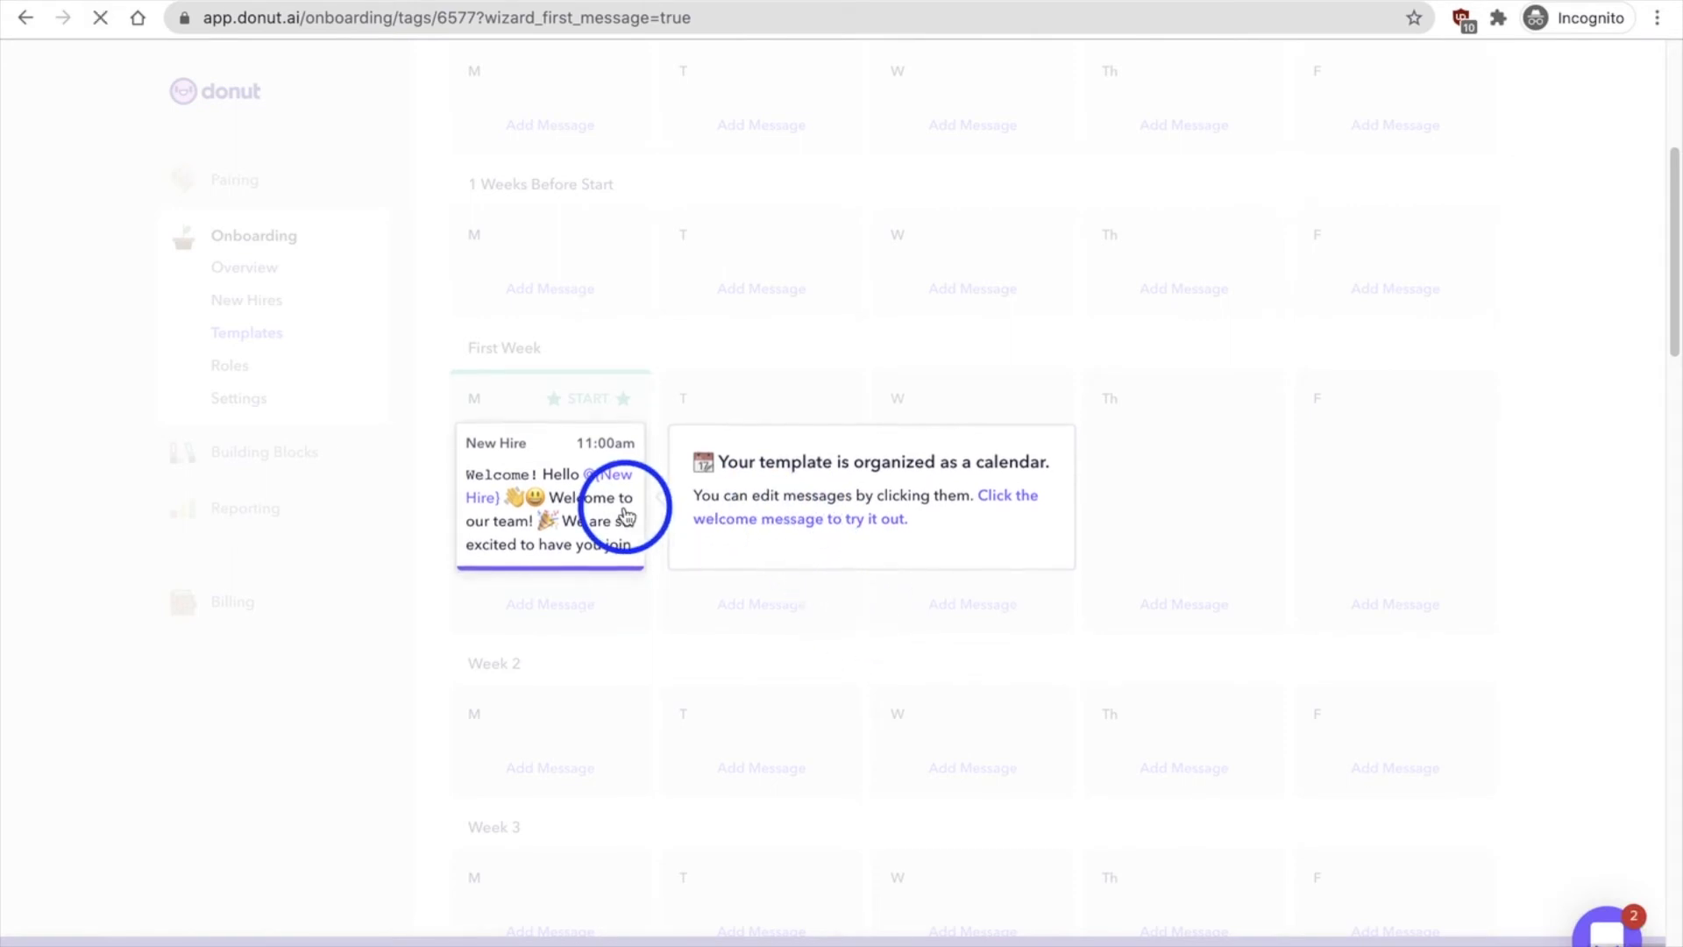
# Open the New Hire welcome message on the first week's Monday, review its Slack text, and finish the content section
pyautogui.click(550, 500)
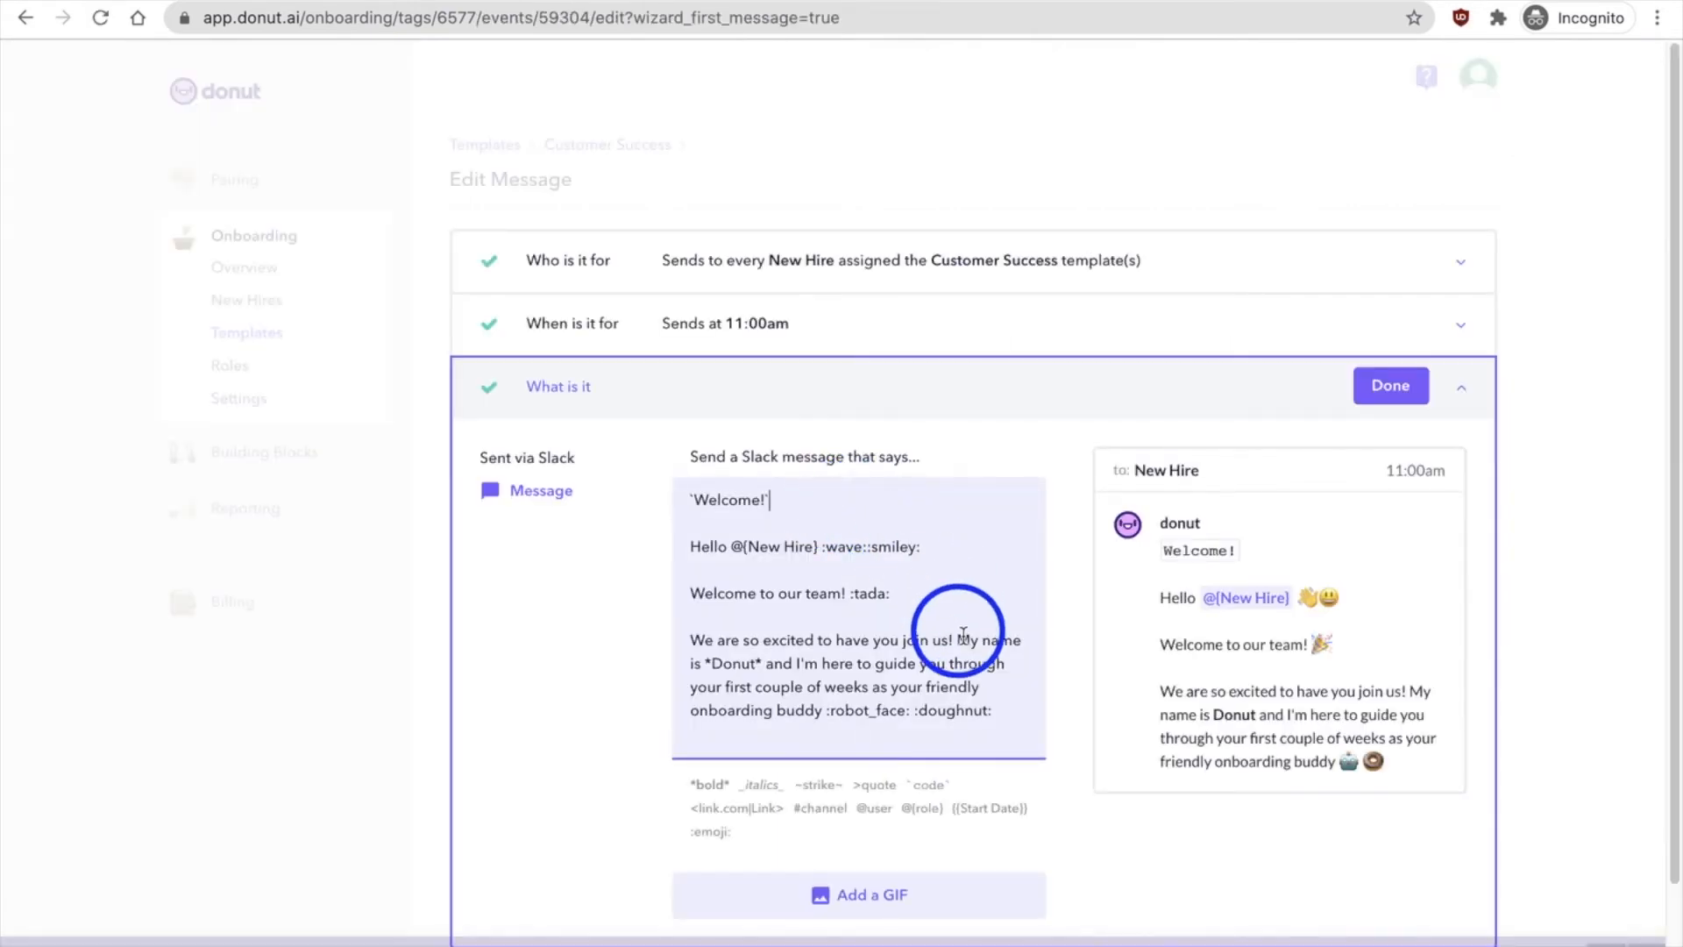
pyautogui.moveTo(994, 710); pyautogui.dragTo(818, 554)
pyautogui.scroll(-1, 921, 547)
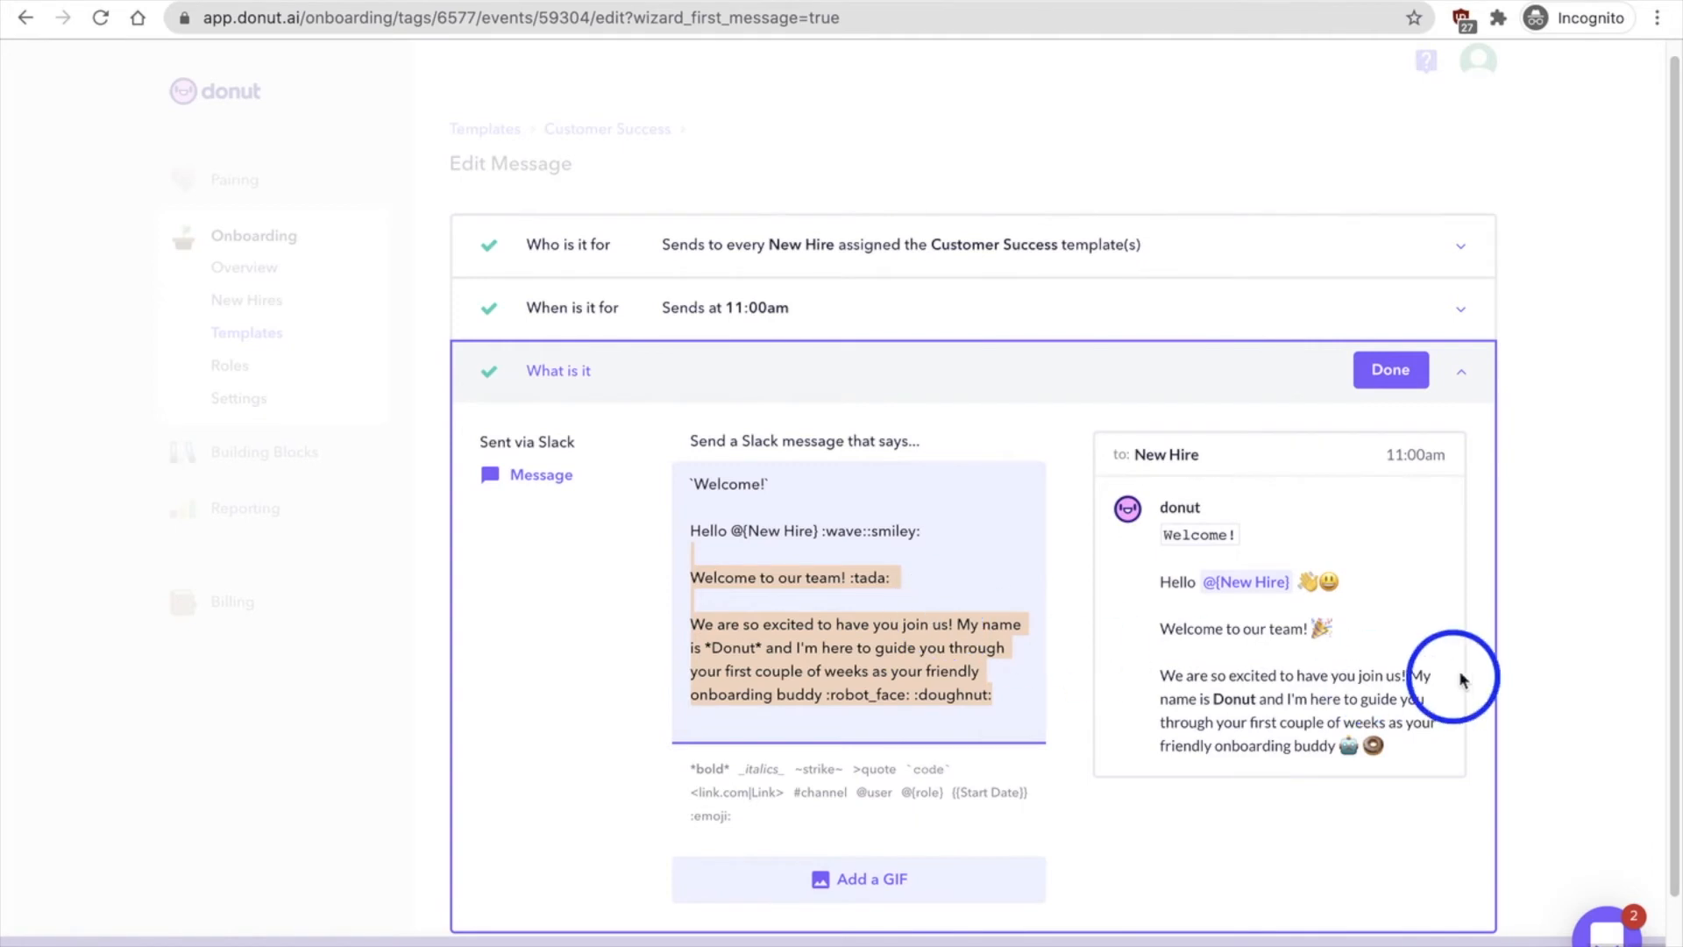
pyautogui.click(1394, 368)
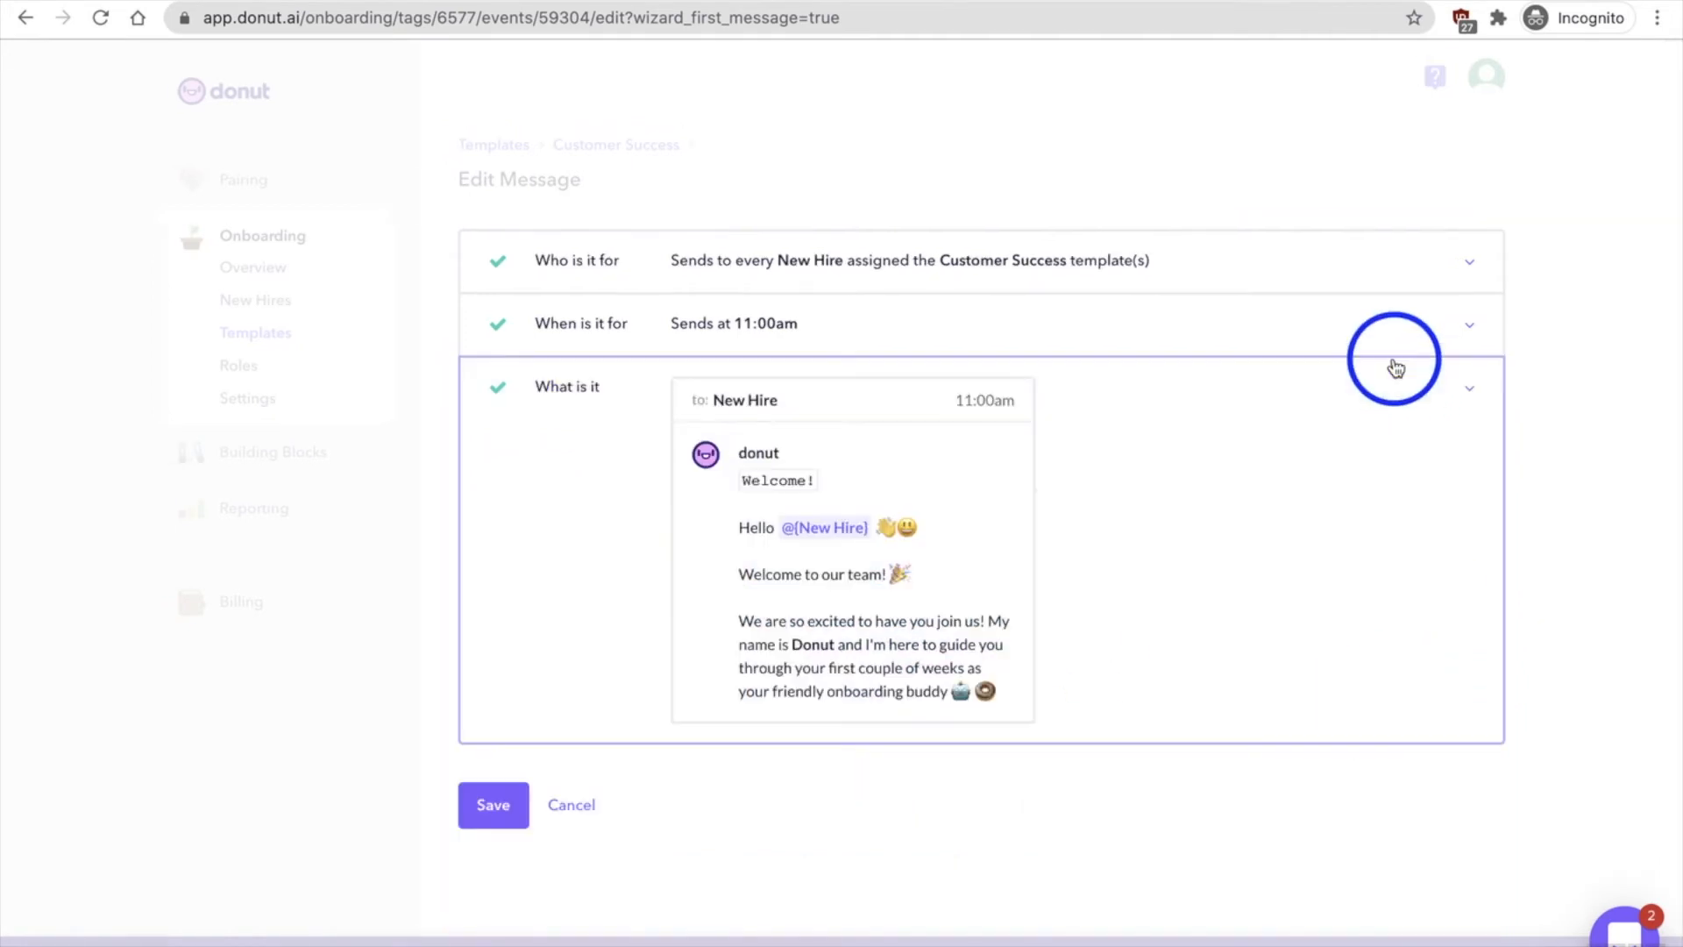
# Review the welcome message's recipient and send-time settings, and save the message
pyautogui.click(908, 326)
pyautogui.click(891, 282)
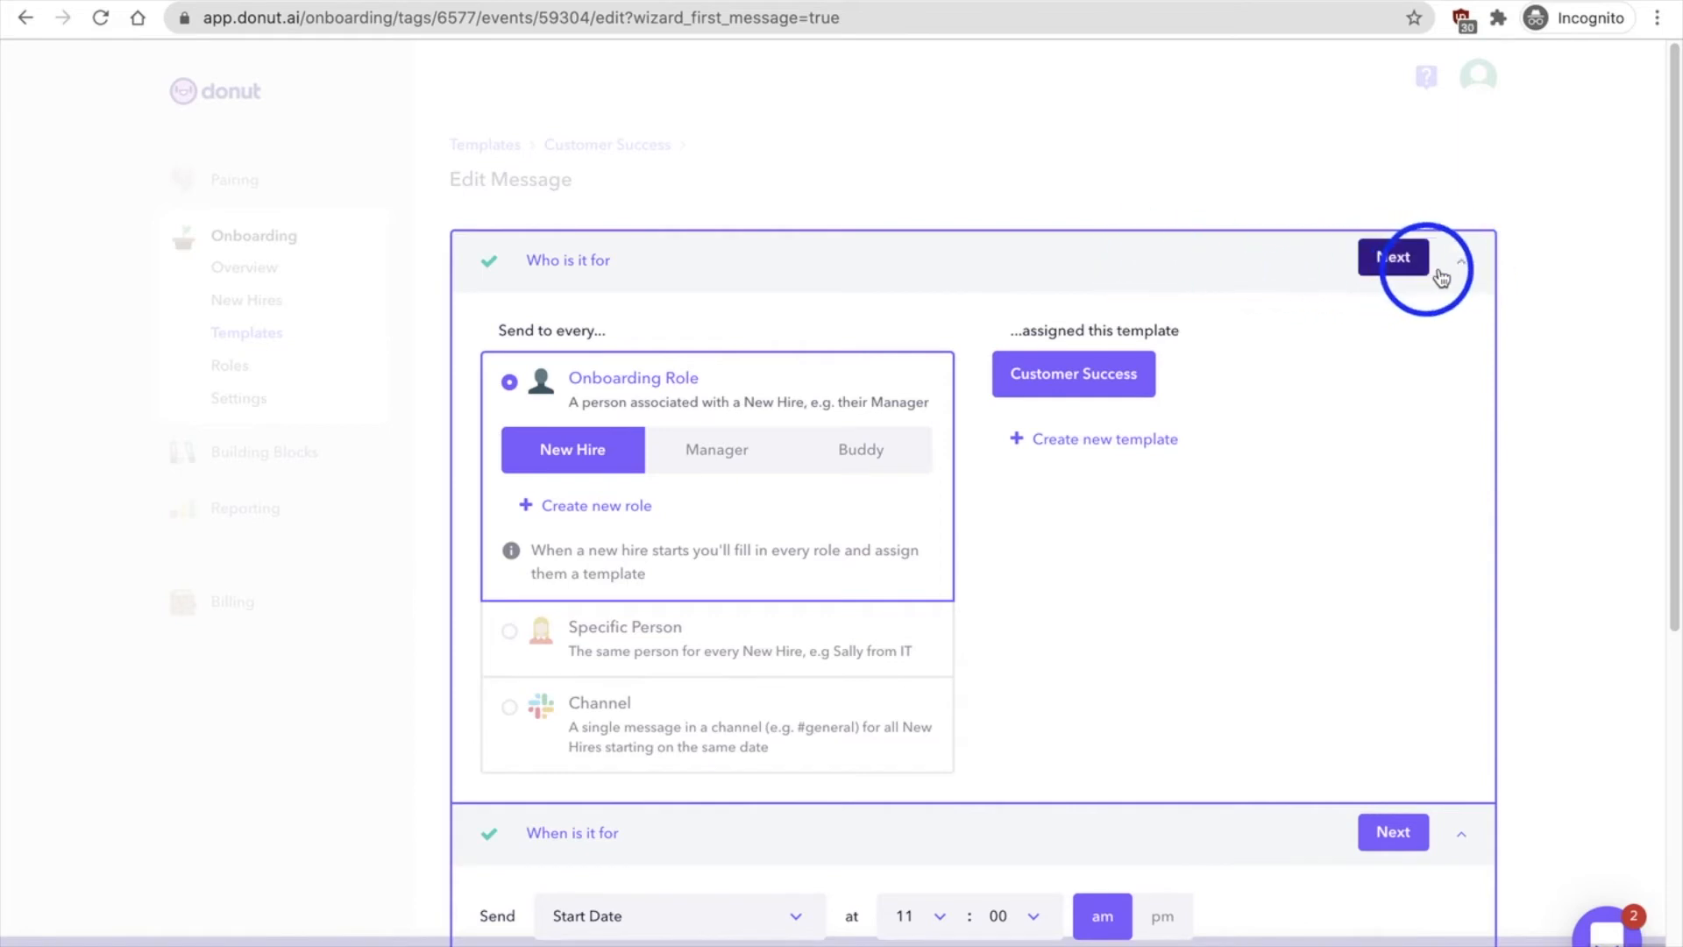
pyautogui.click(1411, 263)
pyautogui.click(1461, 320)
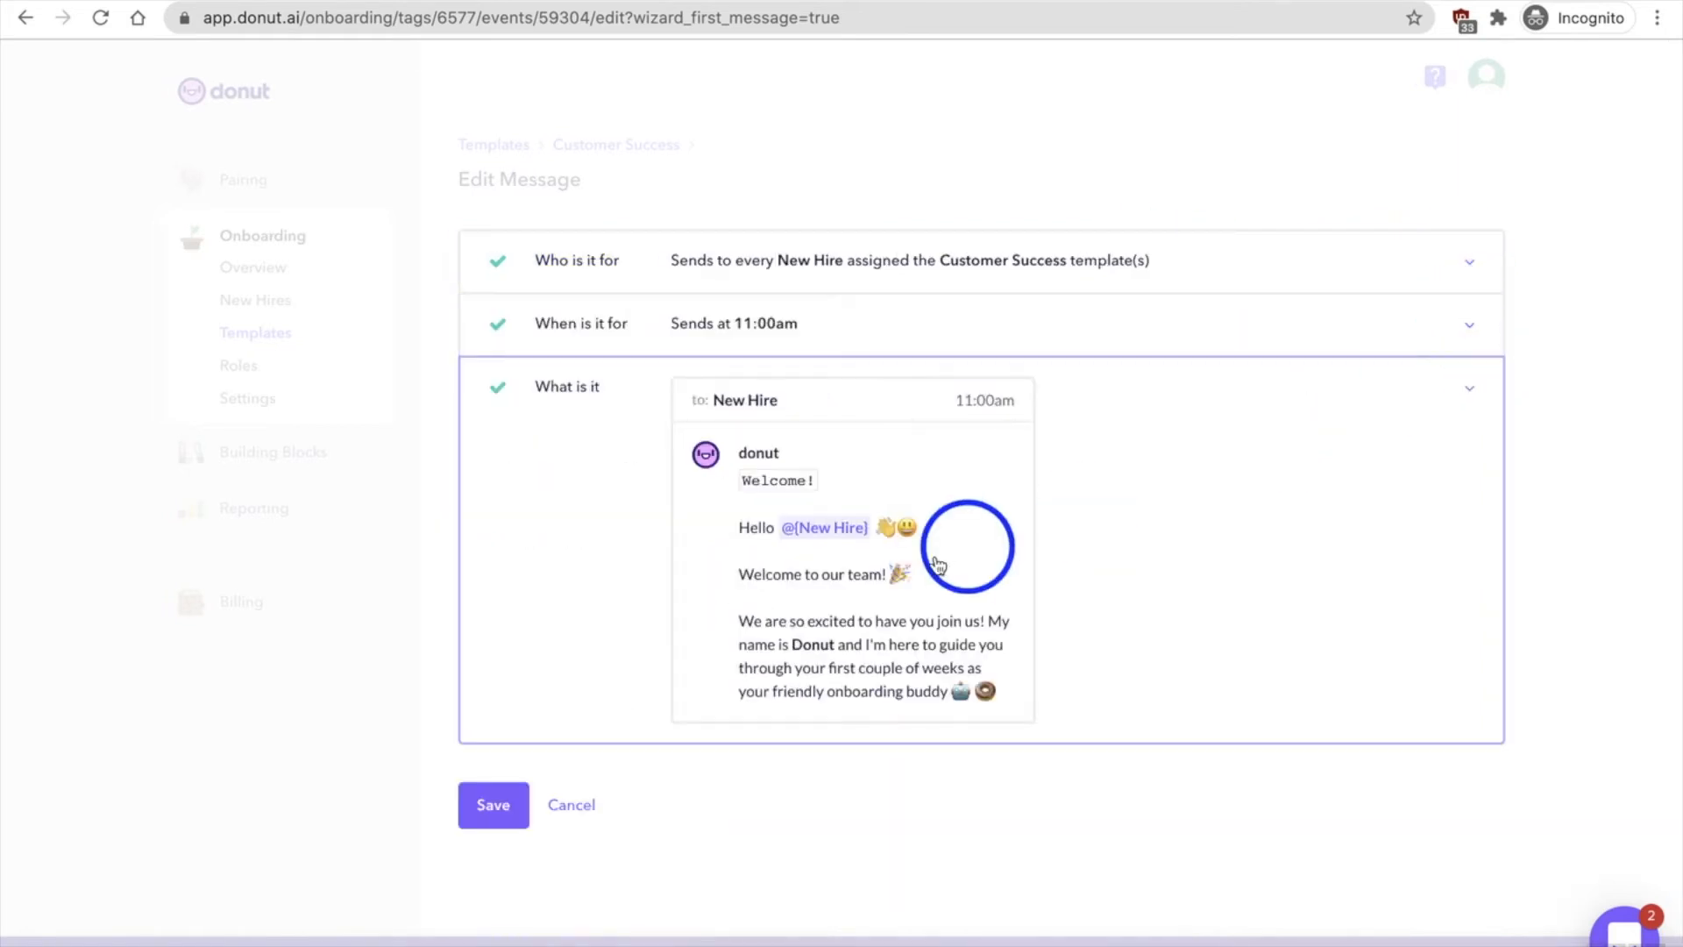
pyautogui.click(486, 810)
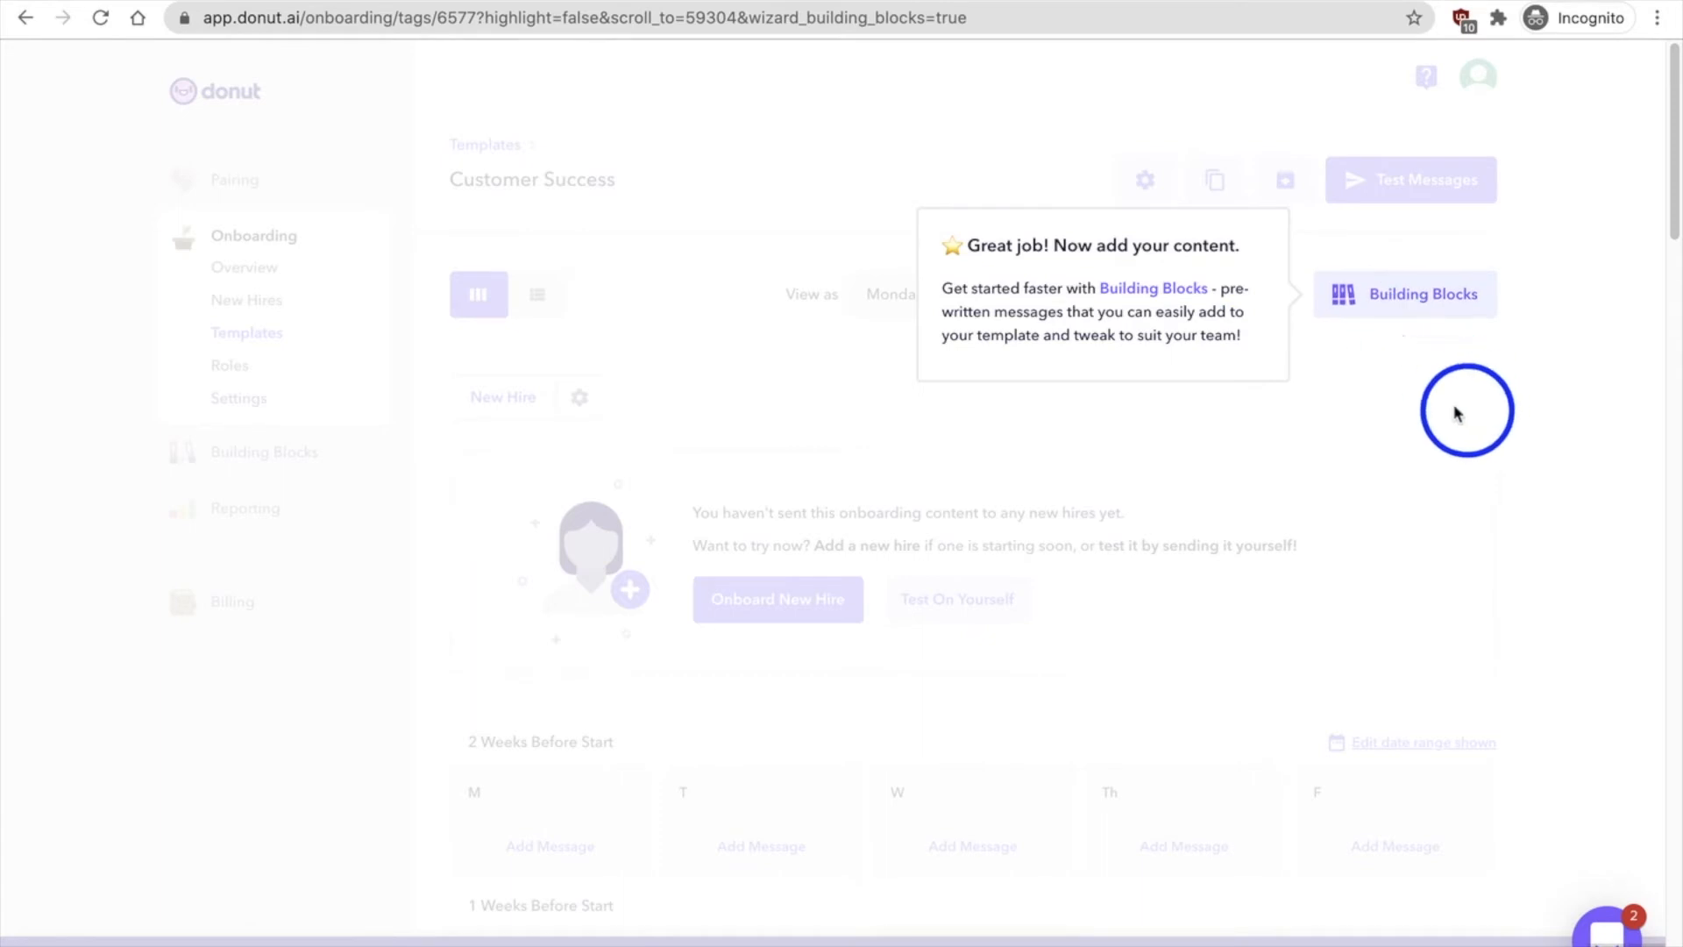
# Browse the pre-written Building Blocks messages available for the Customer Success template, and close the list
pyautogui.click(1382, 312)
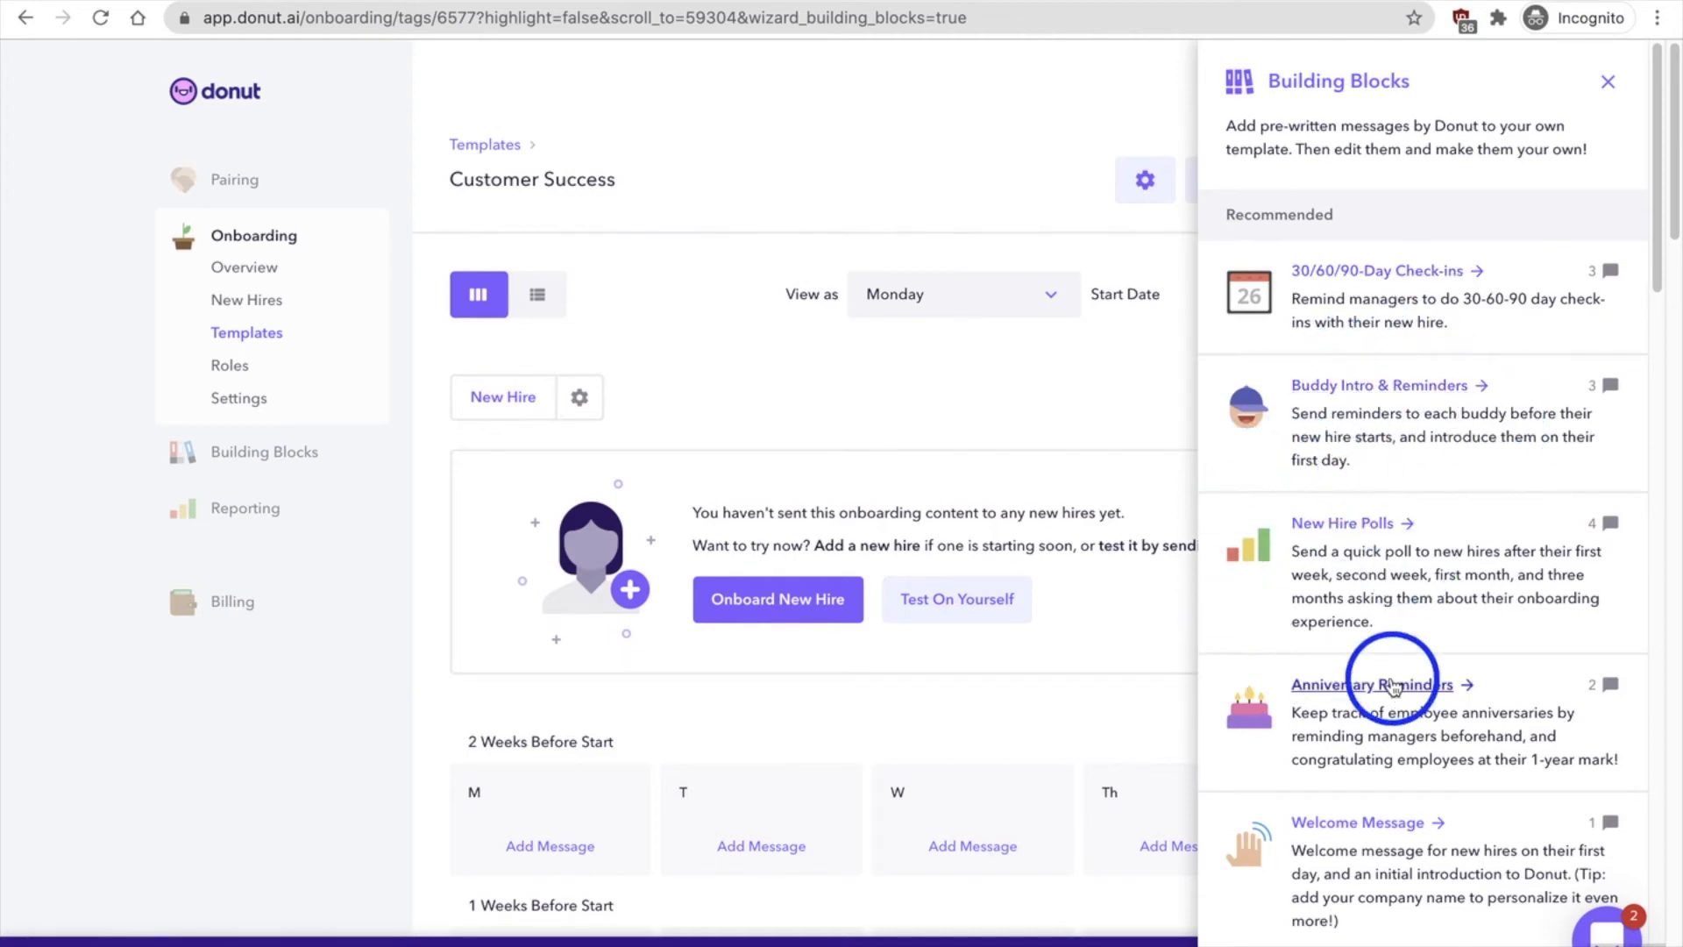
pyautogui.scroll(-1, 1330, 832)
pyautogui.scroll(-10, 1330, 833)
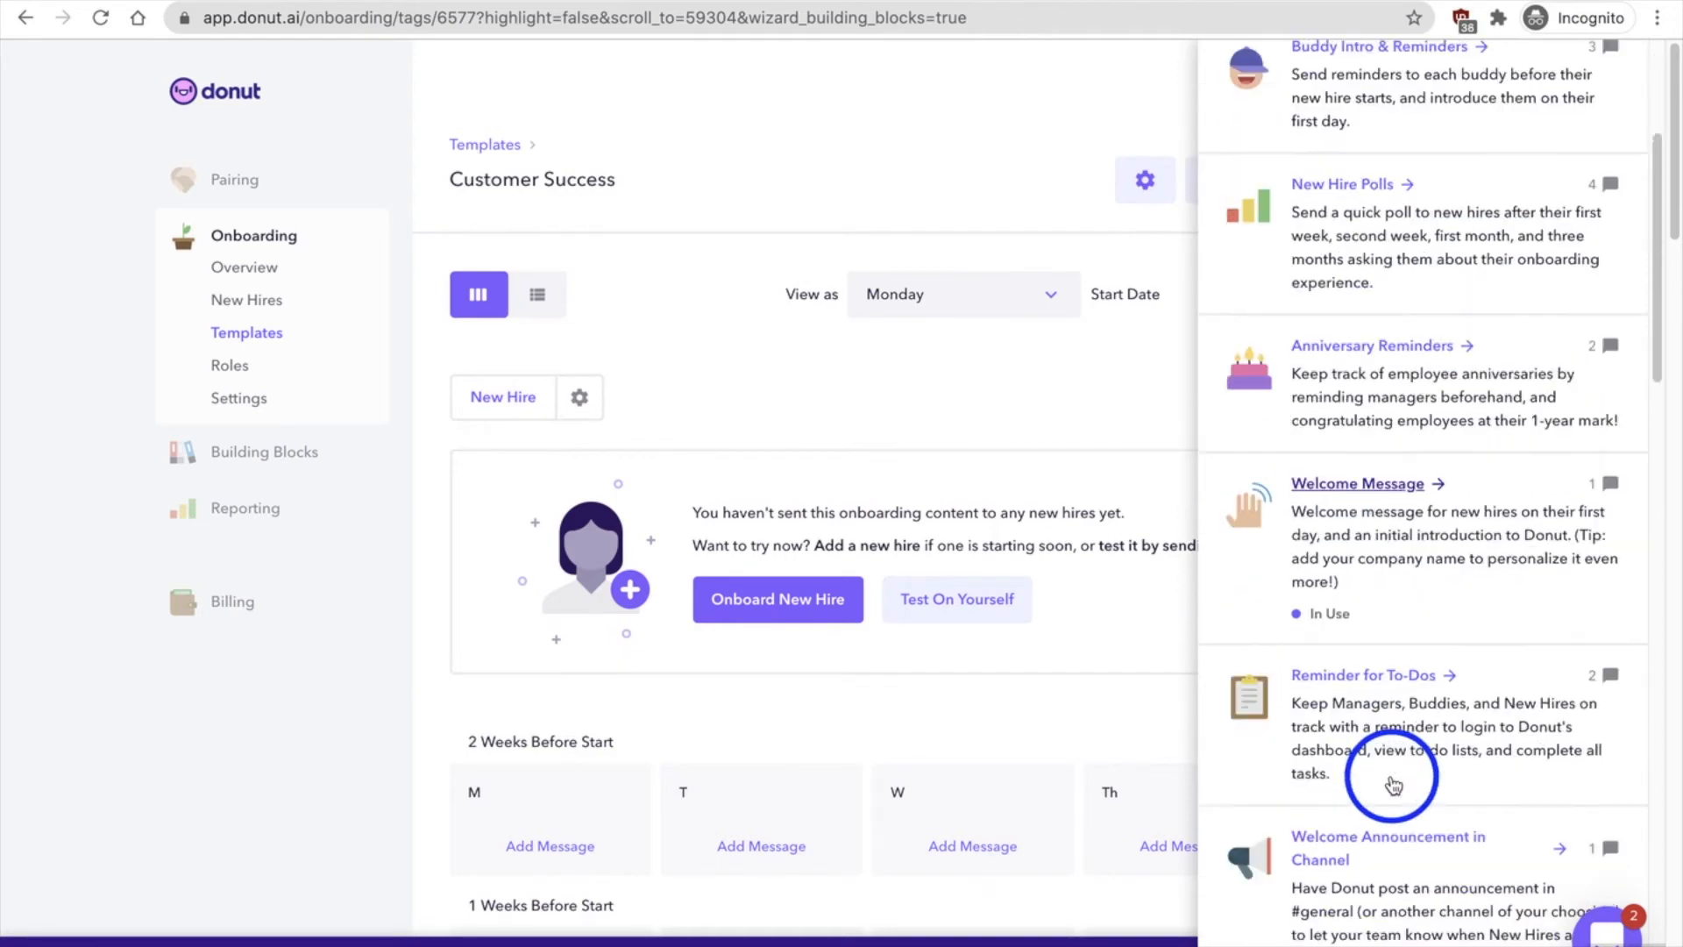
pyautogui.scroll(12, 1394, 782)
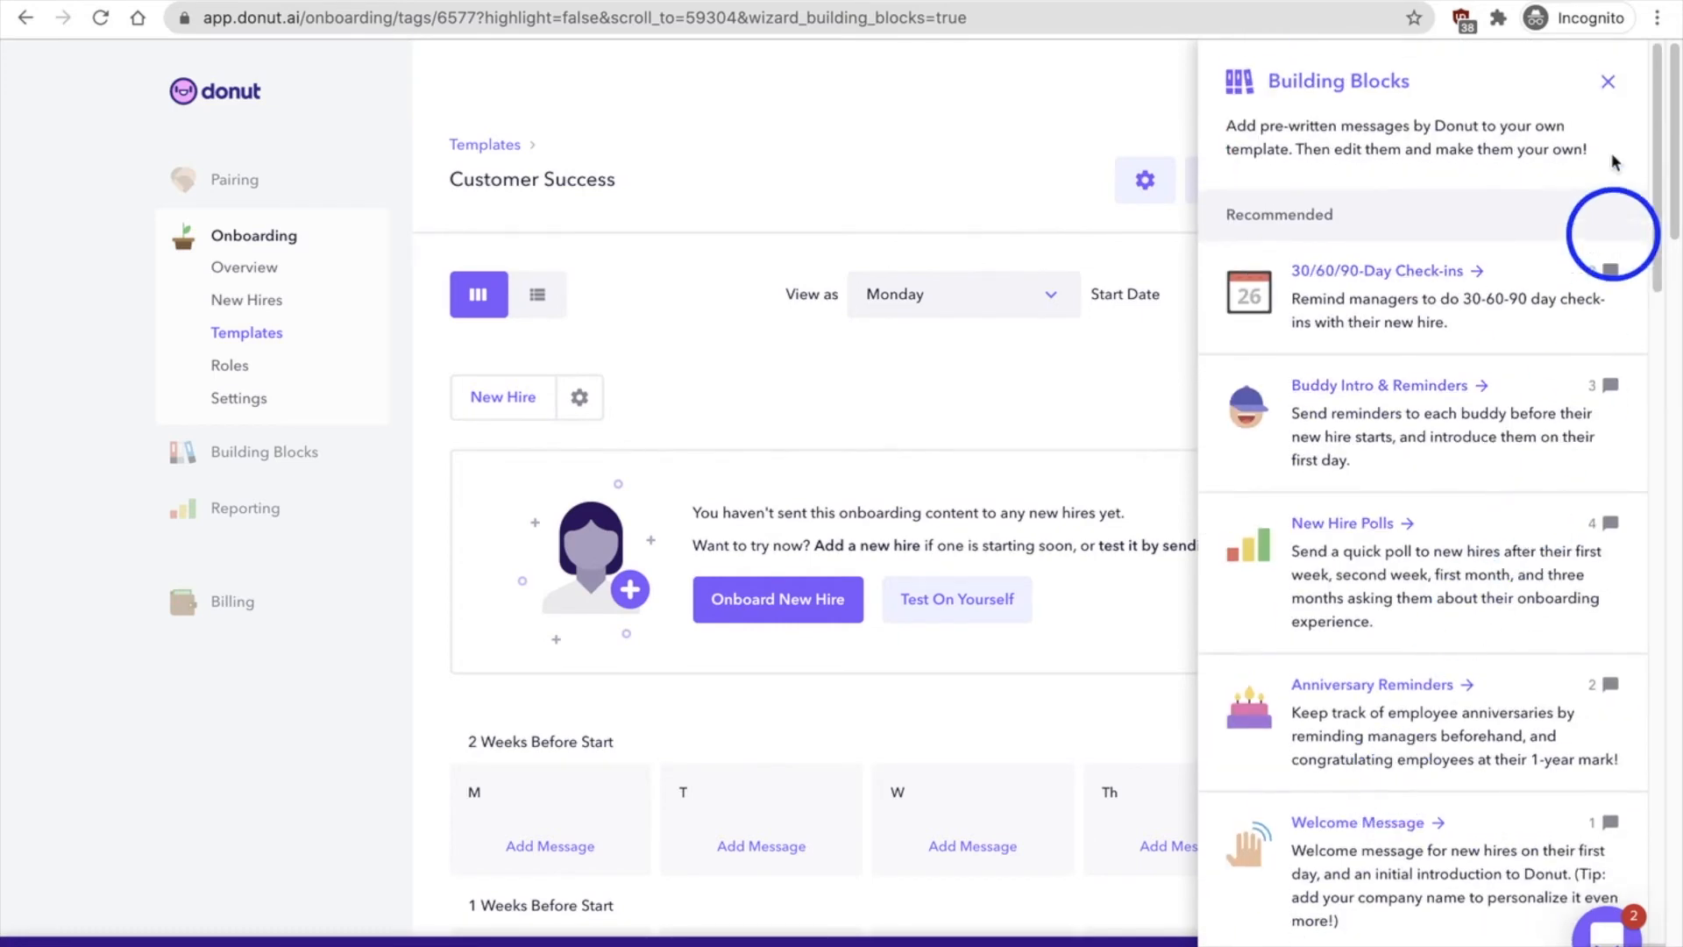
pyautogui.click(1607, 81)
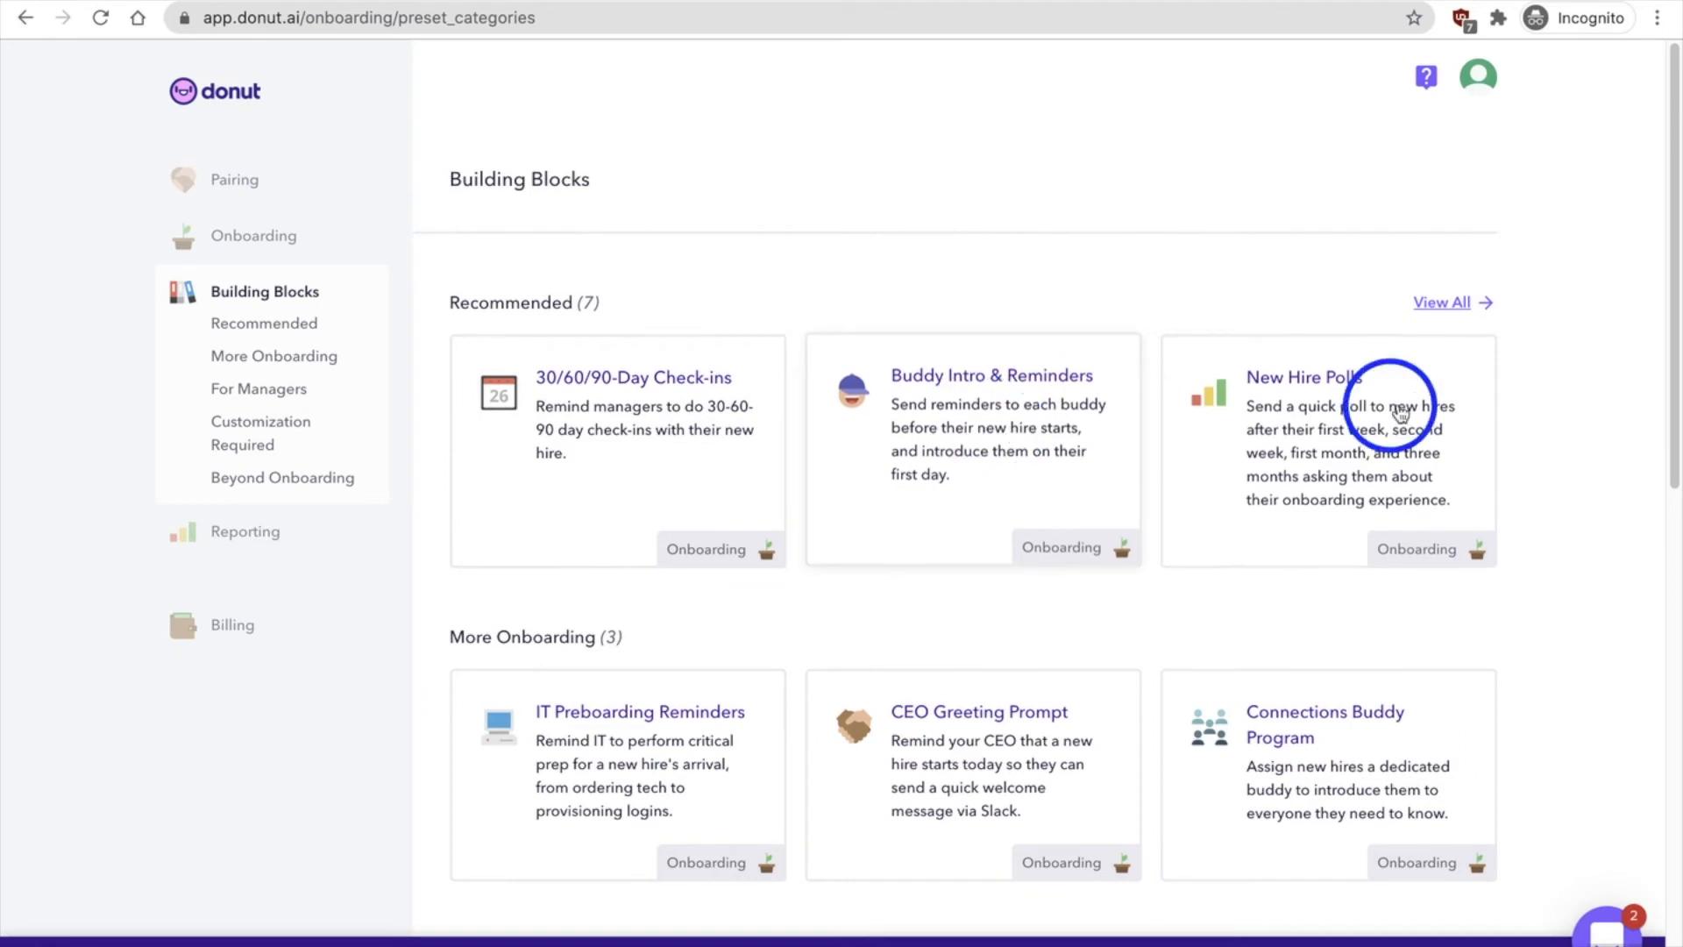
# Browse the Building Blocks library through the manager, customization-required, and Beyond Onboarding categories
pyautogui.scroll(-3, 1058, 676)
pyautogui.scroll(-6, 1059, 675)
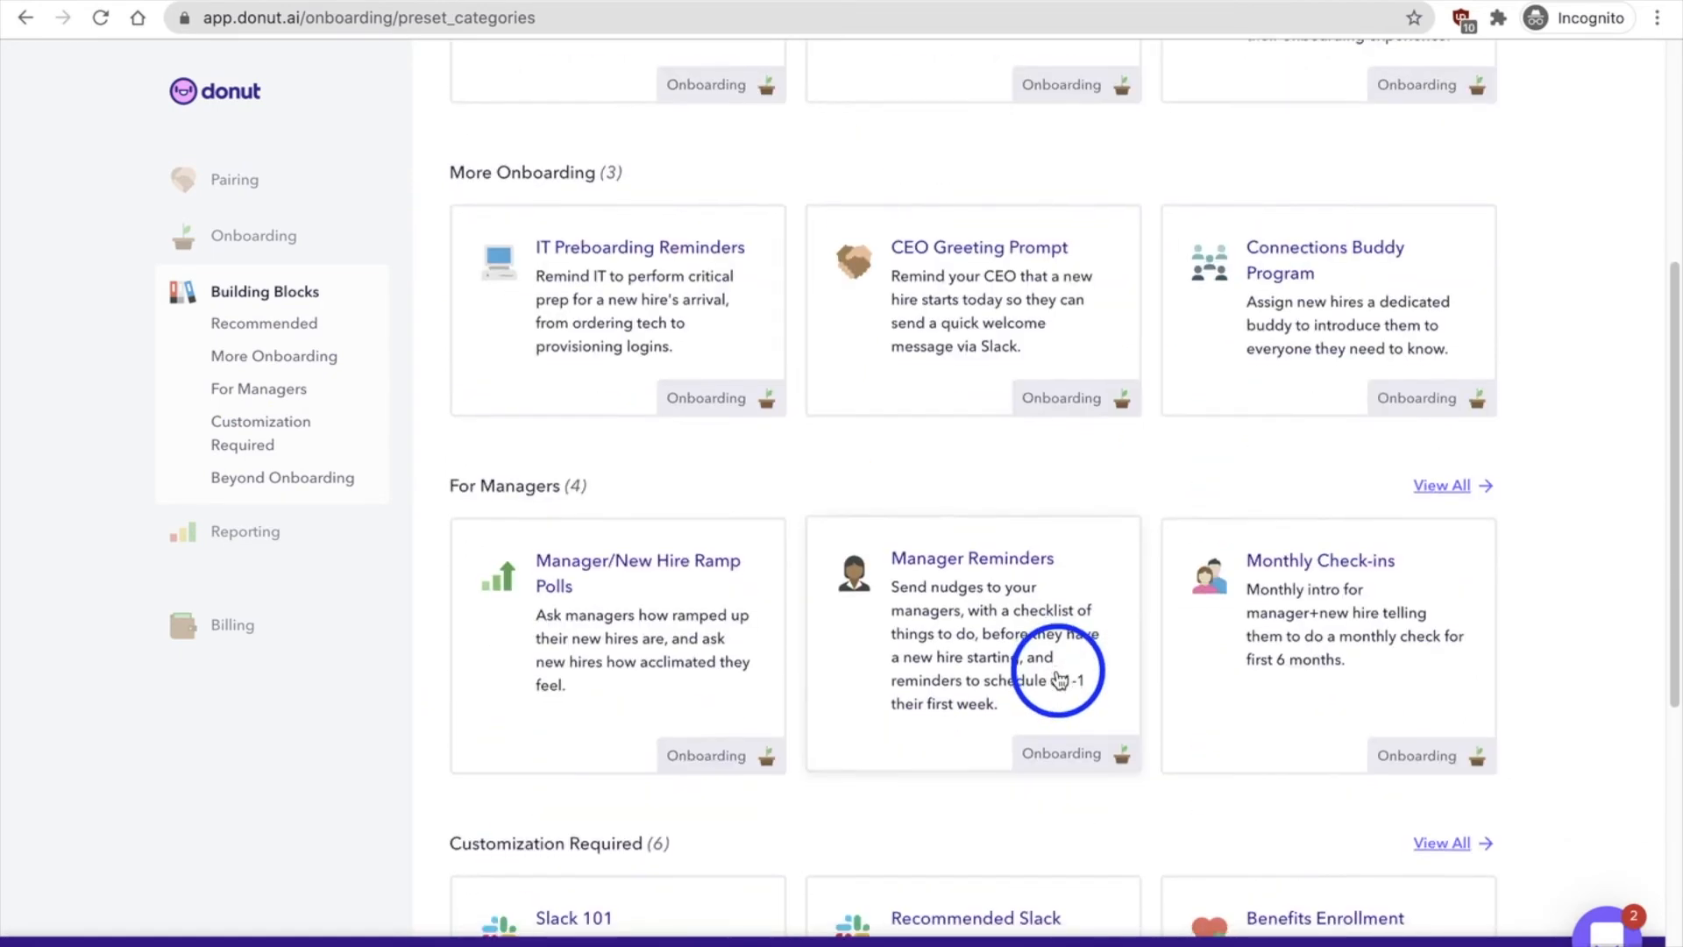
pyautogui.scroll(-1, 1005, 574)
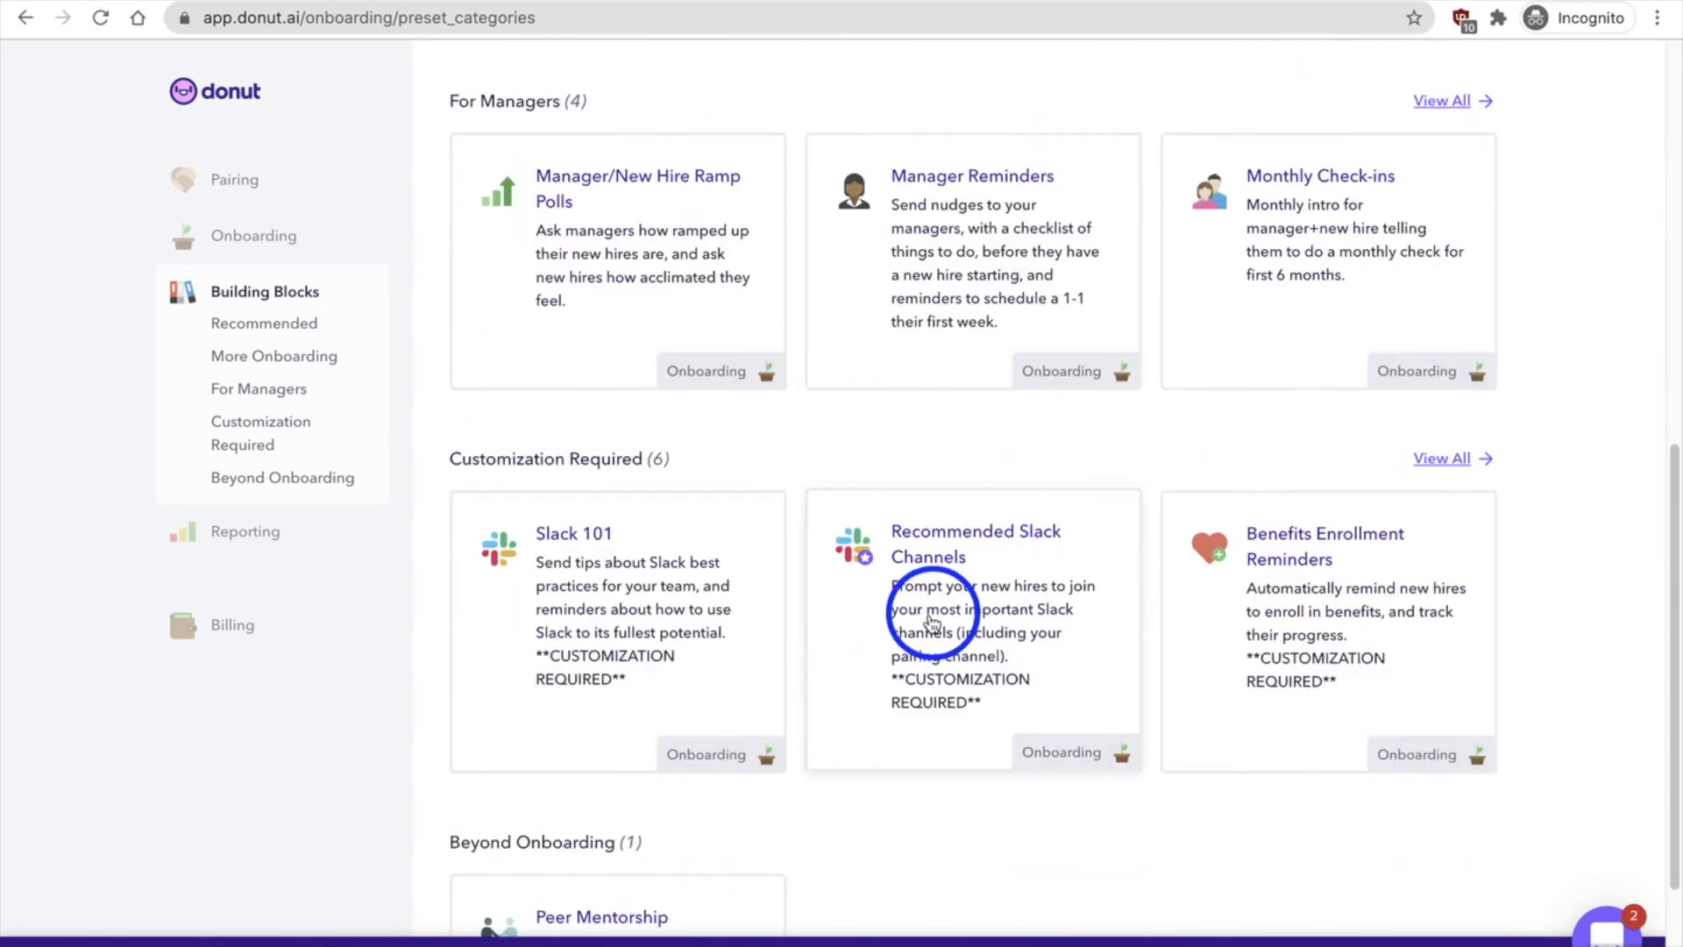
pyautogui.scroll(-1, 824, 631)
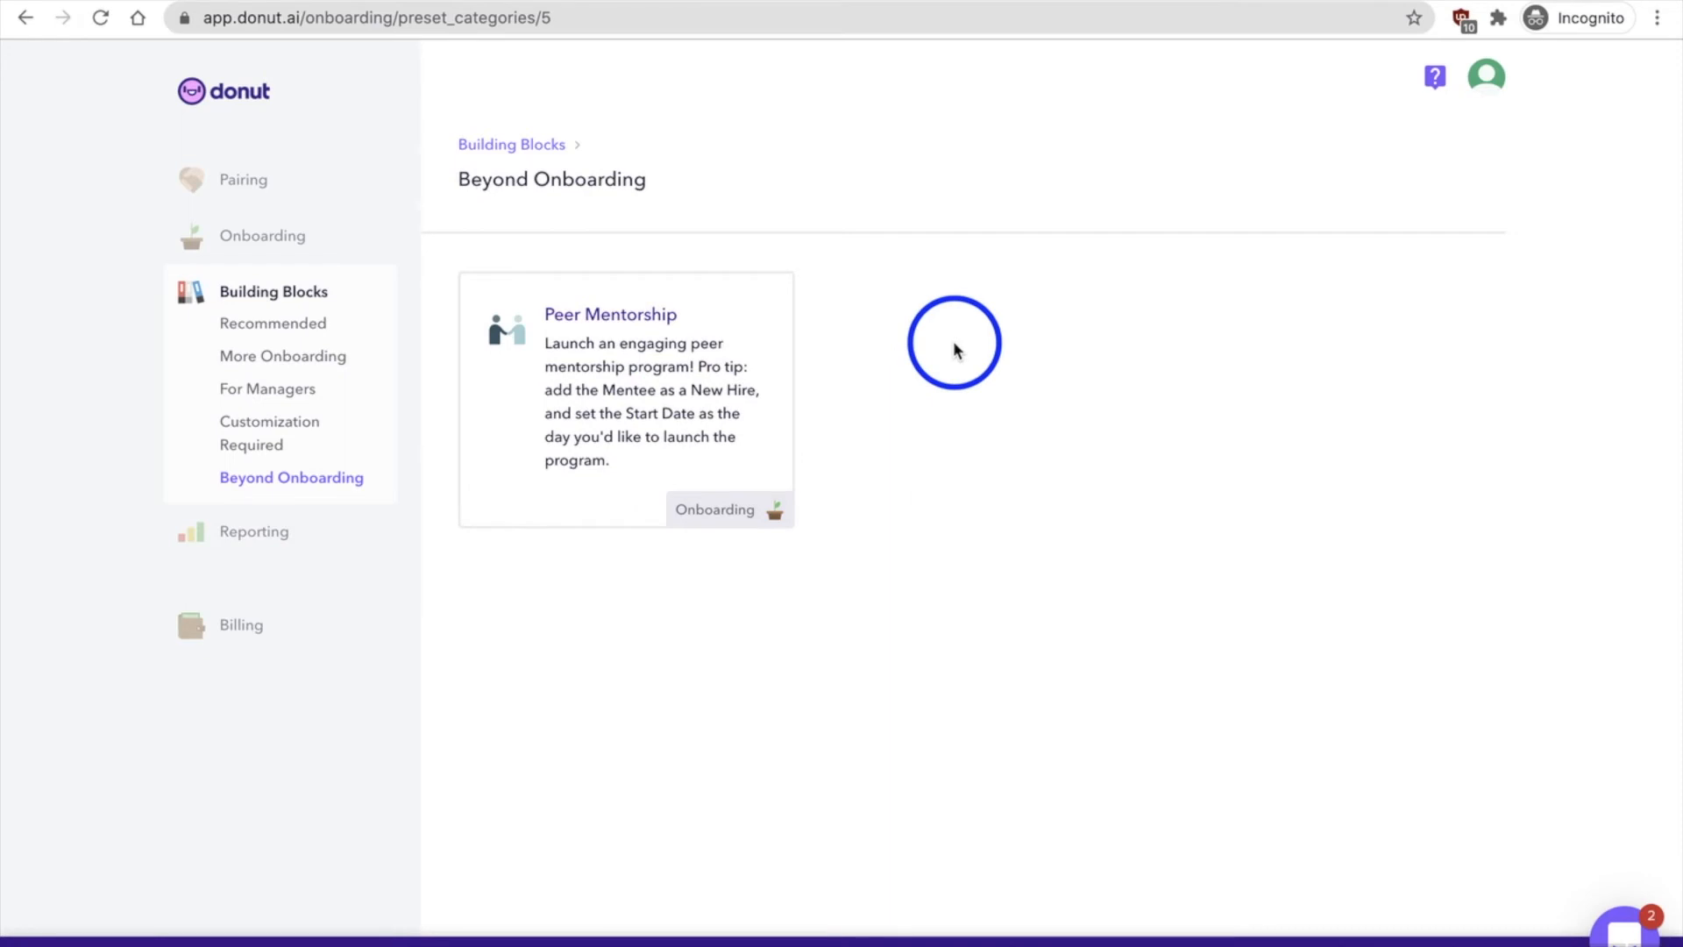
# Open Reporting and review the pairing and onboarding statistics sections
pyautogui.click(274, 540)
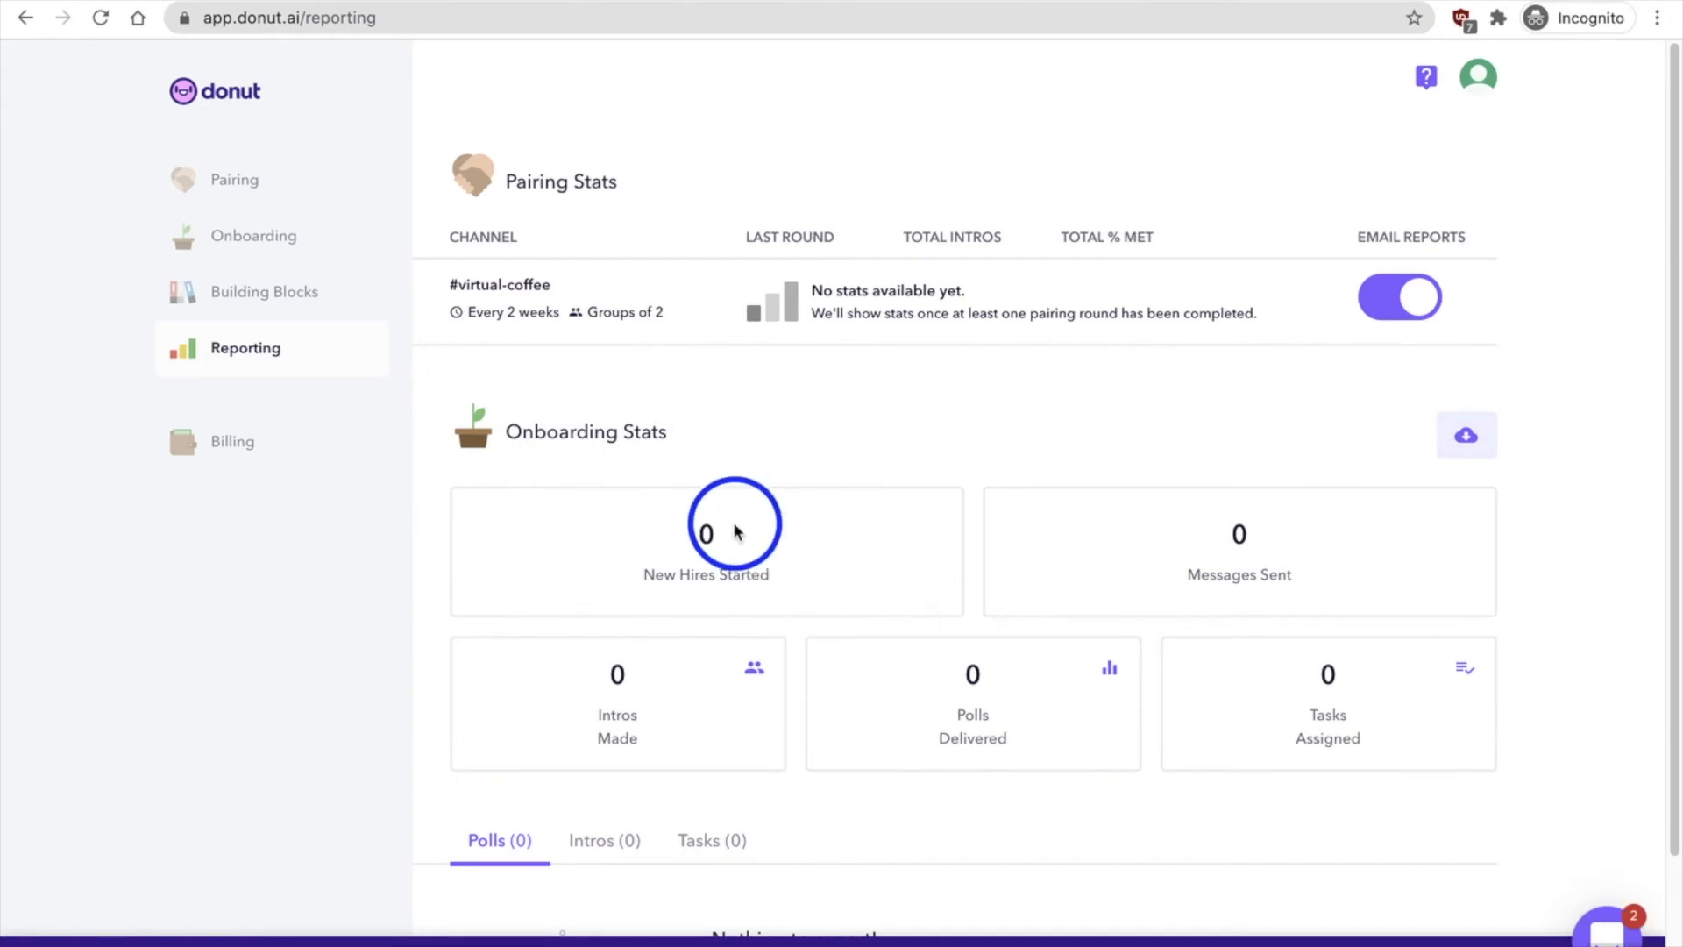
pyautogui.scroll(-1, 643, 591)
pyautogui.scroll(-4, 642, 594)
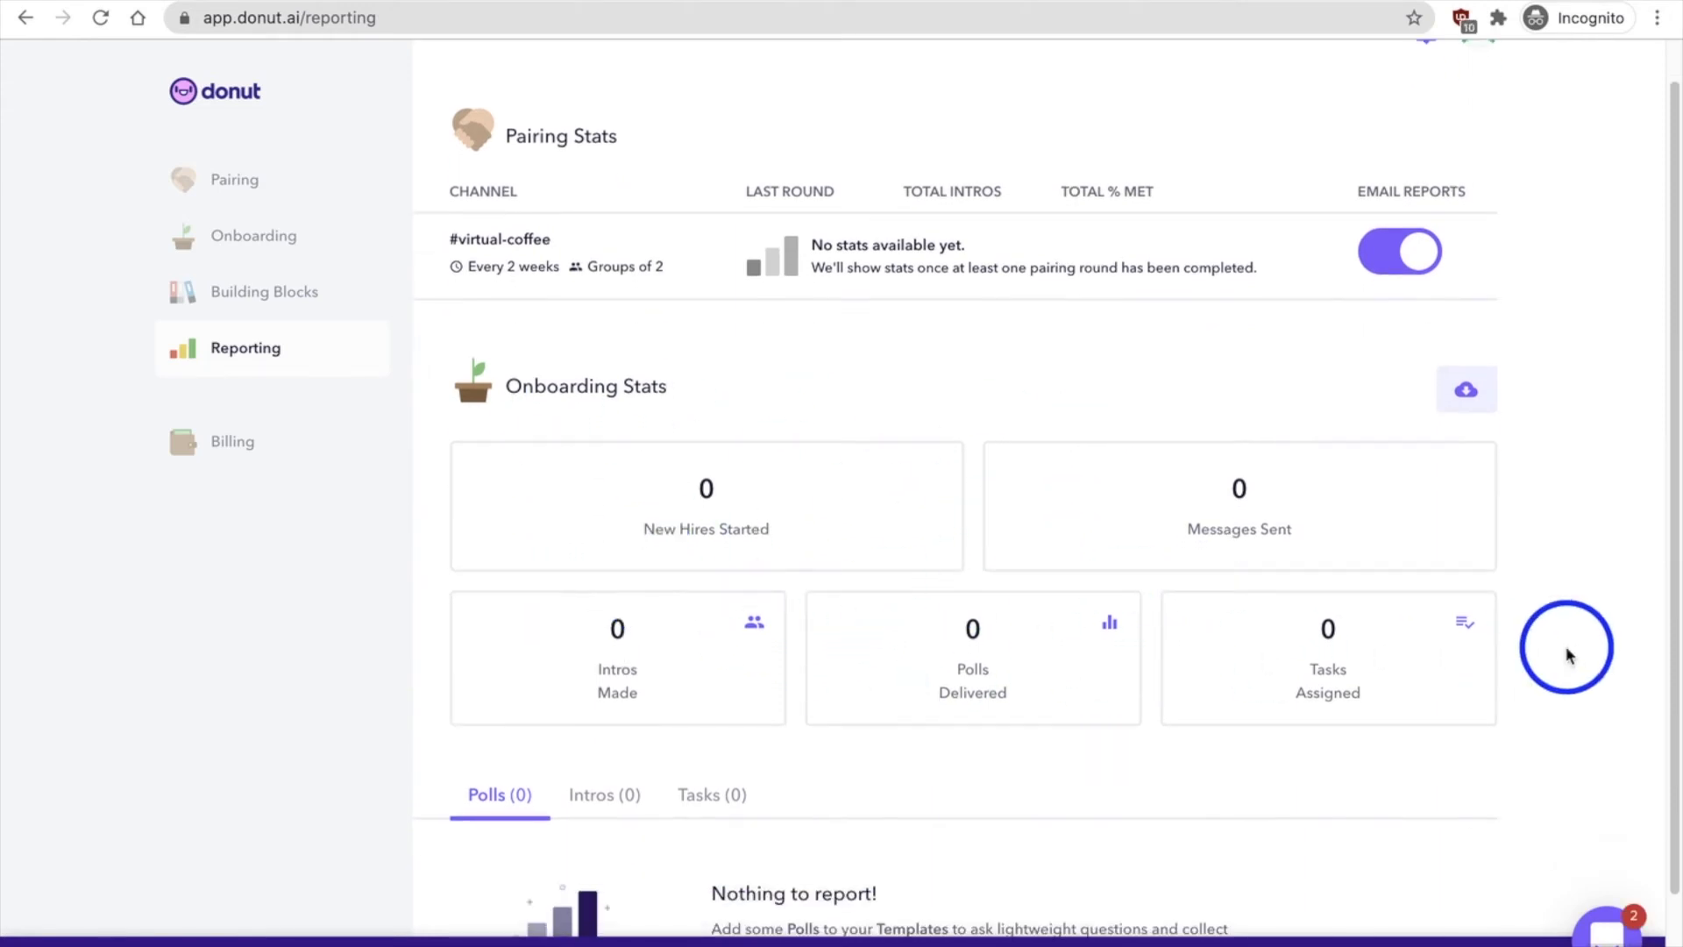
pyautogui.scroll(3, 1210, 648)
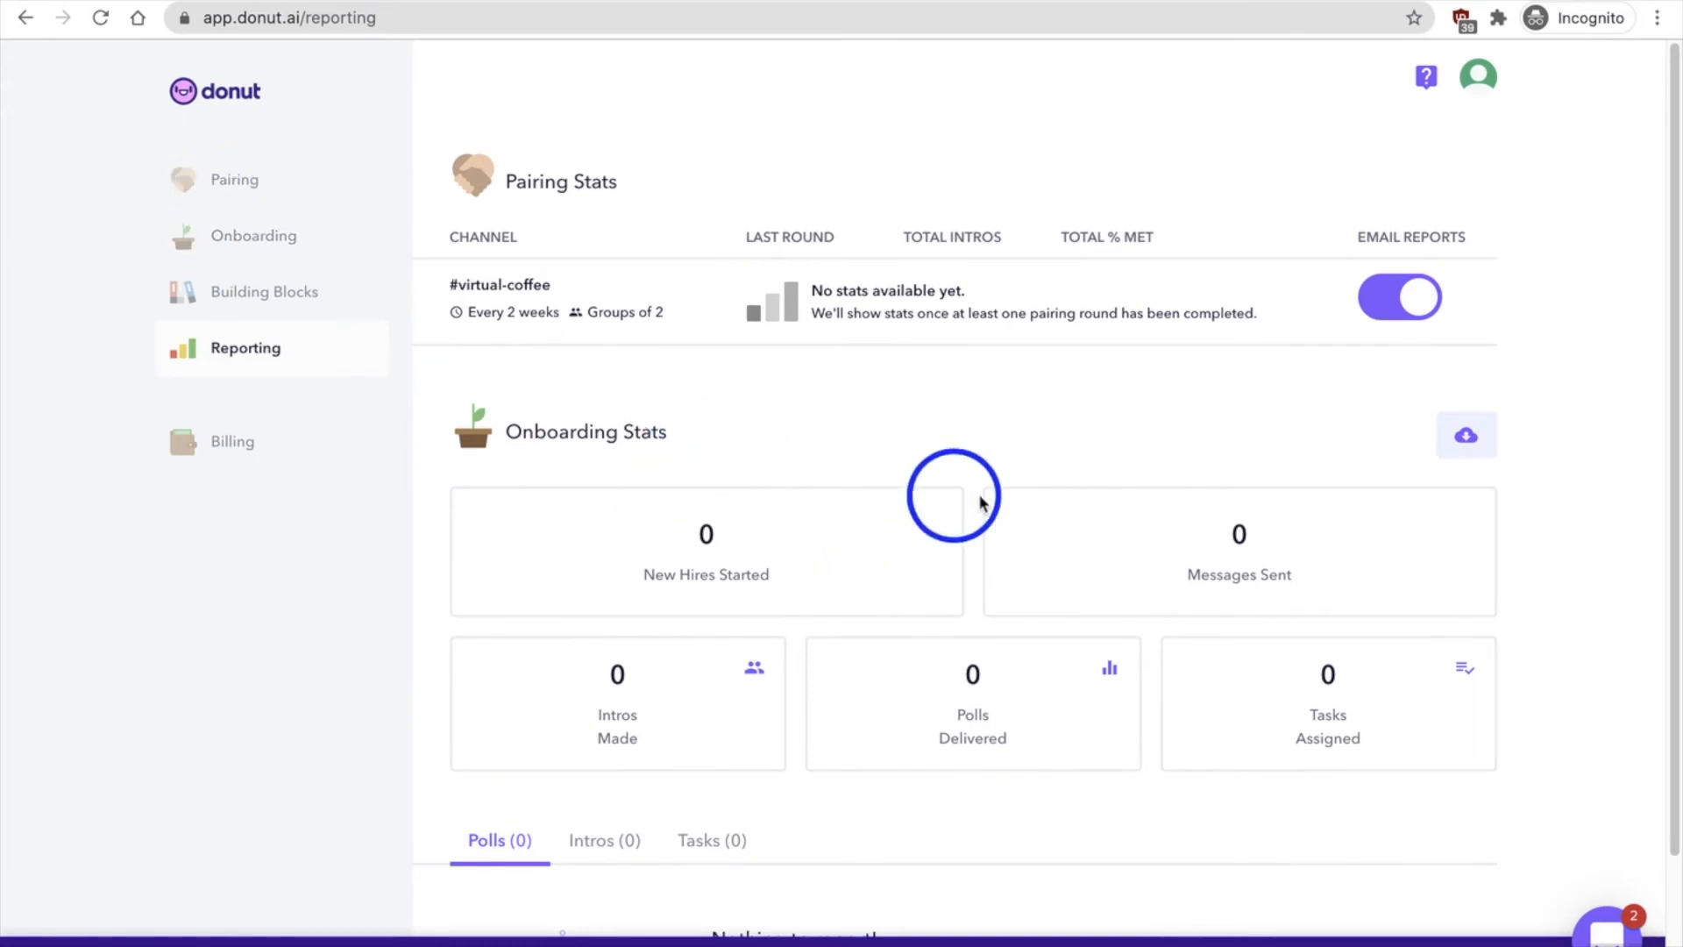
# Open the #virtual-coffee pairing channel's settings and examine its frequency and next pairing date options
pyautogui.click(218, 182)
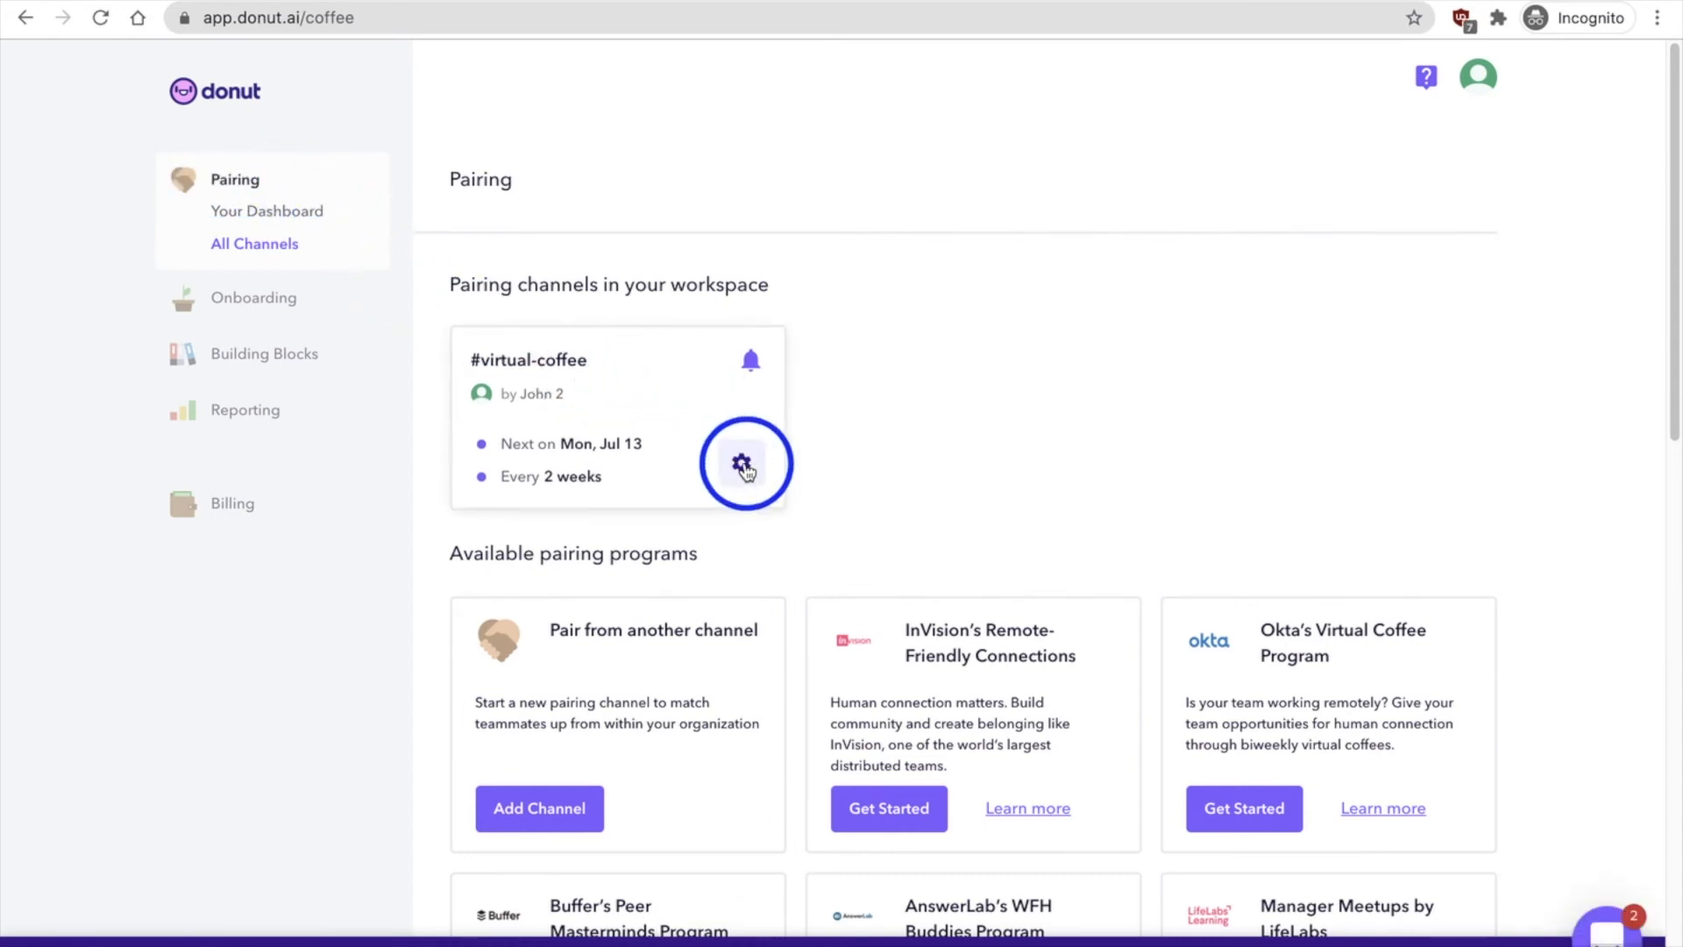
pyautogui.click(742, 468)
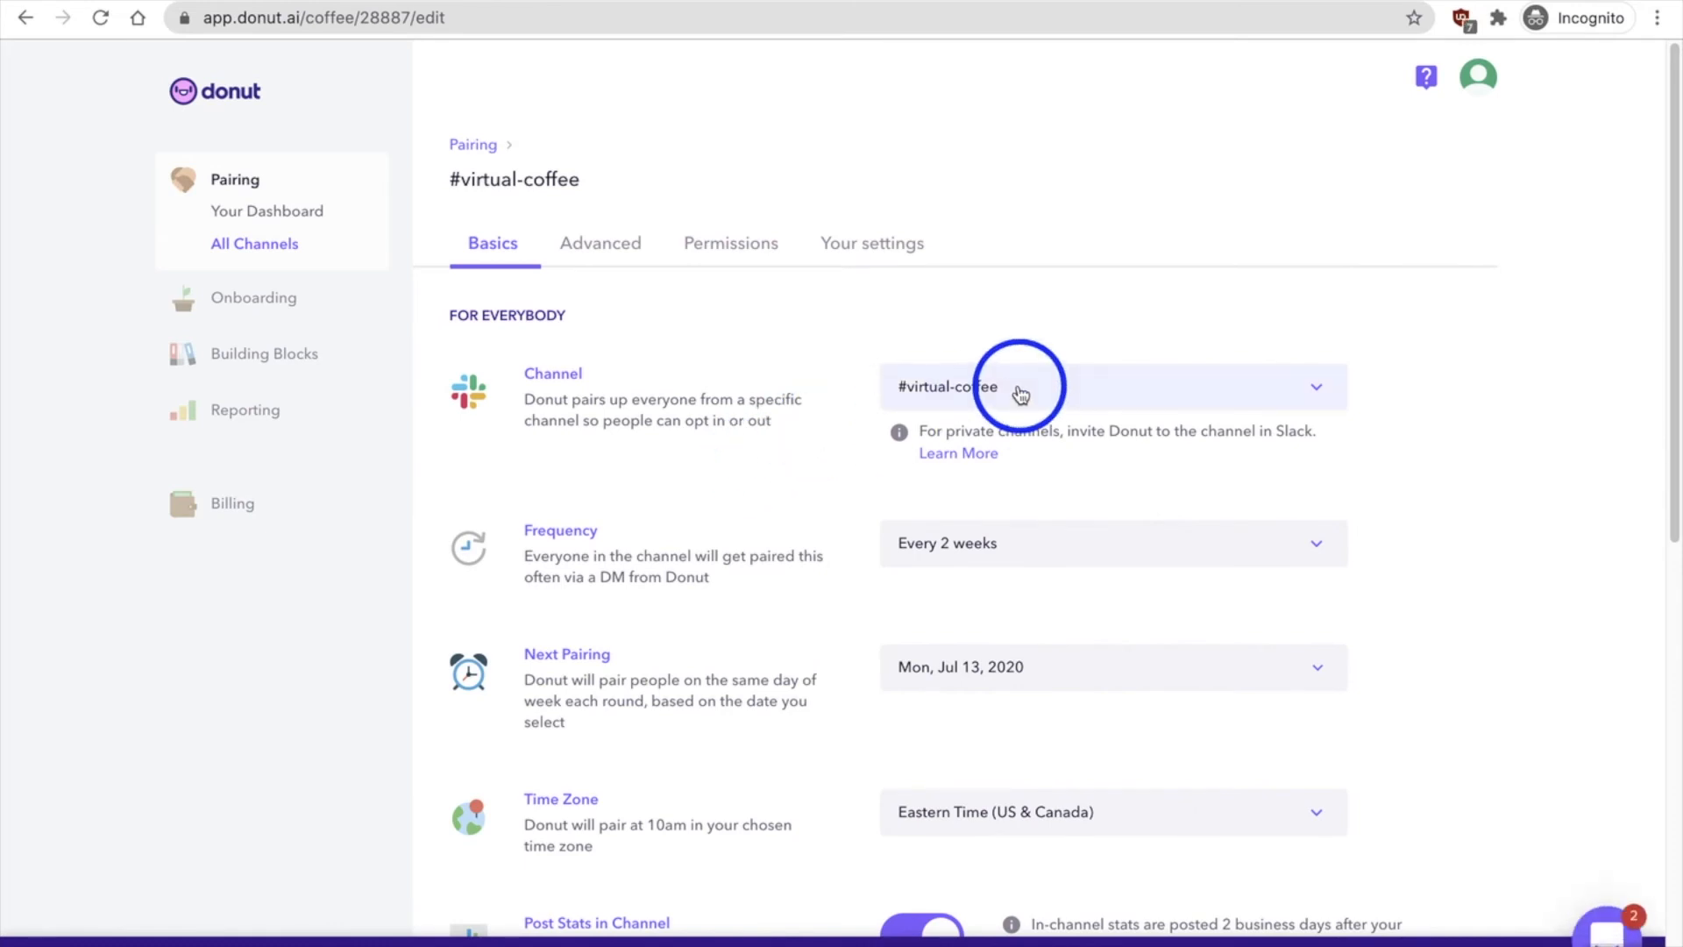
pyautogui.click(1058, 559)
pyautogui.click(774, 549)
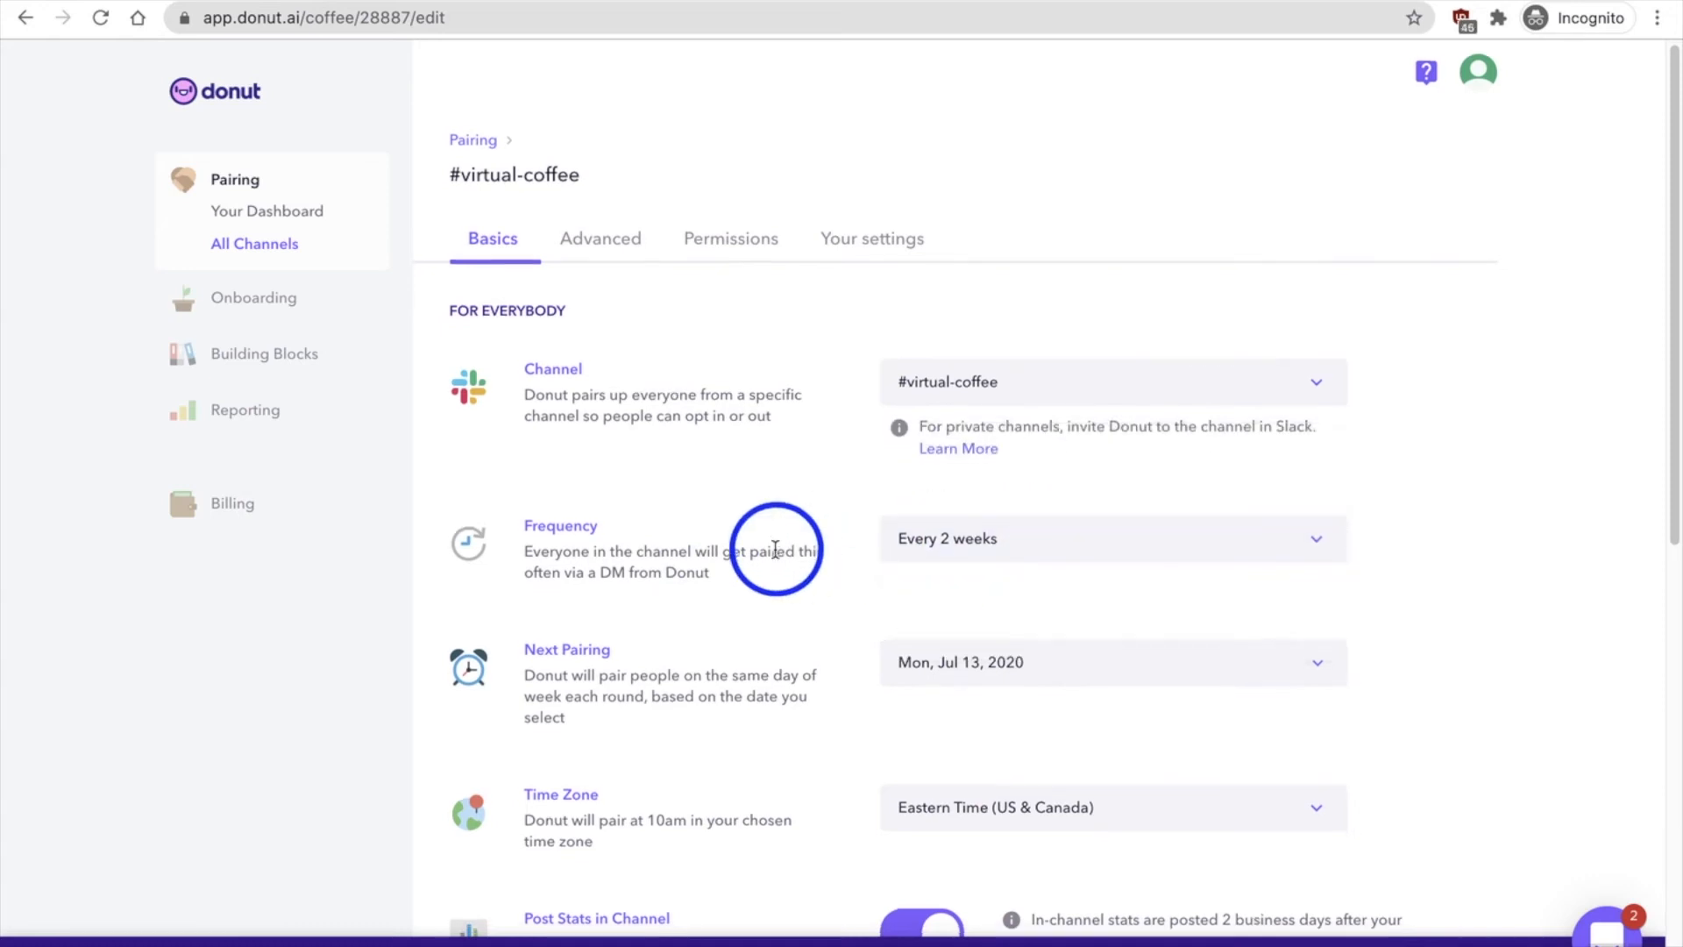
pyautogui.scroll(-2, 774, 548)
pyautogui.click(1120, 541)
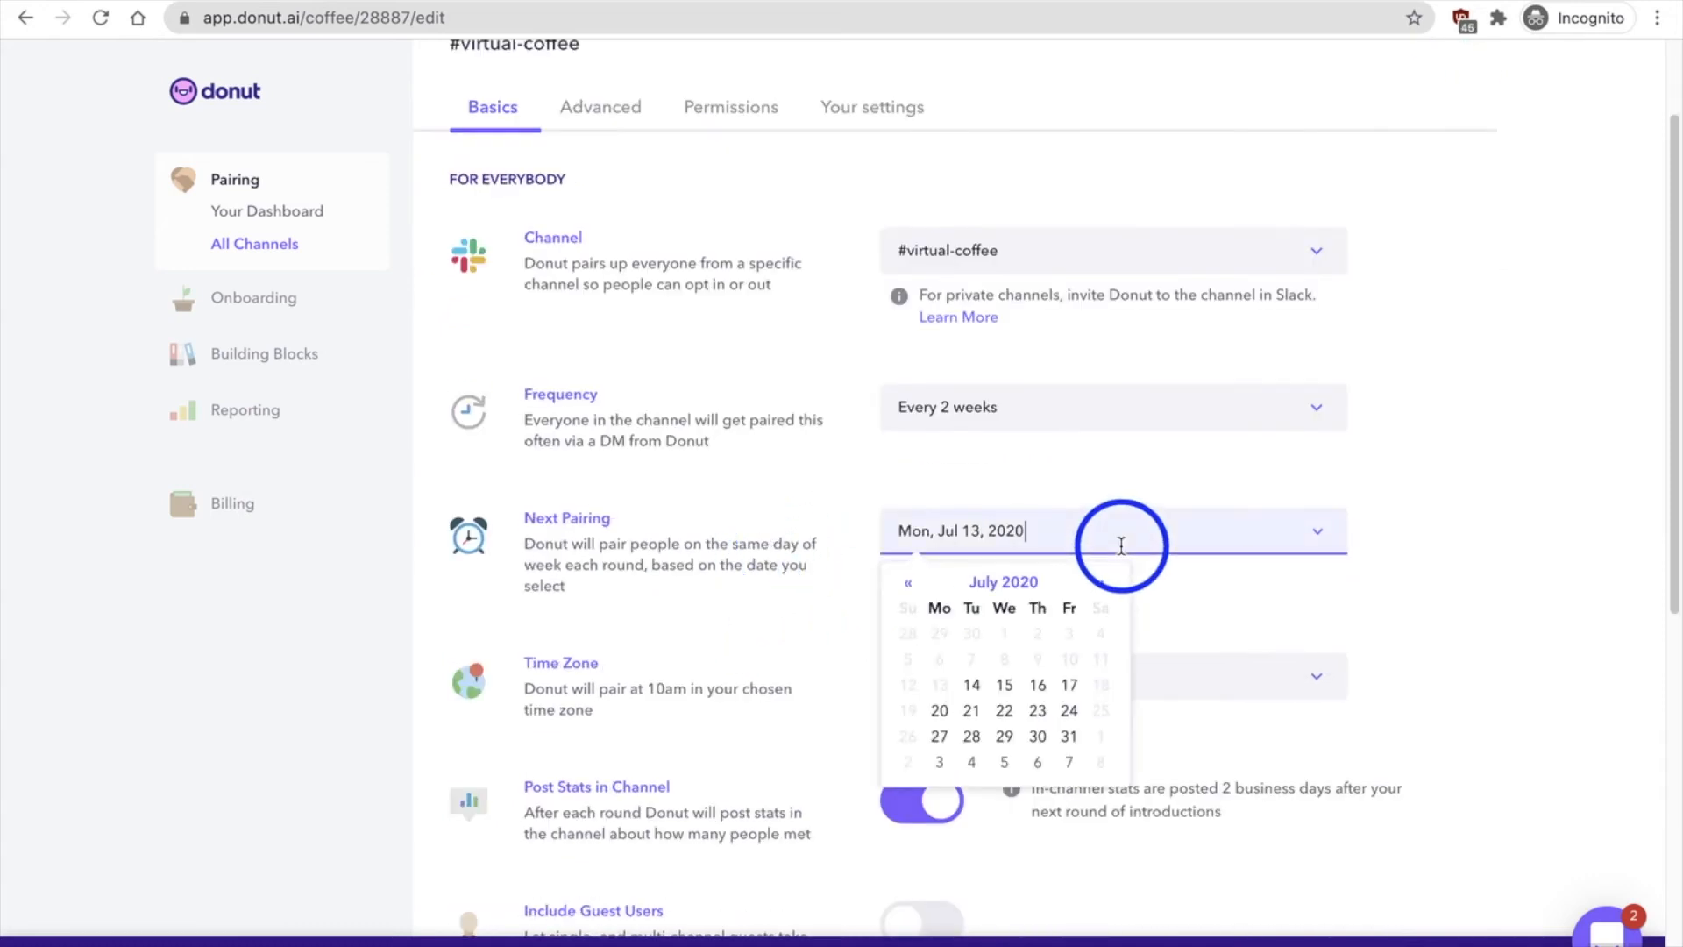
pyautogui.click(712, 514)
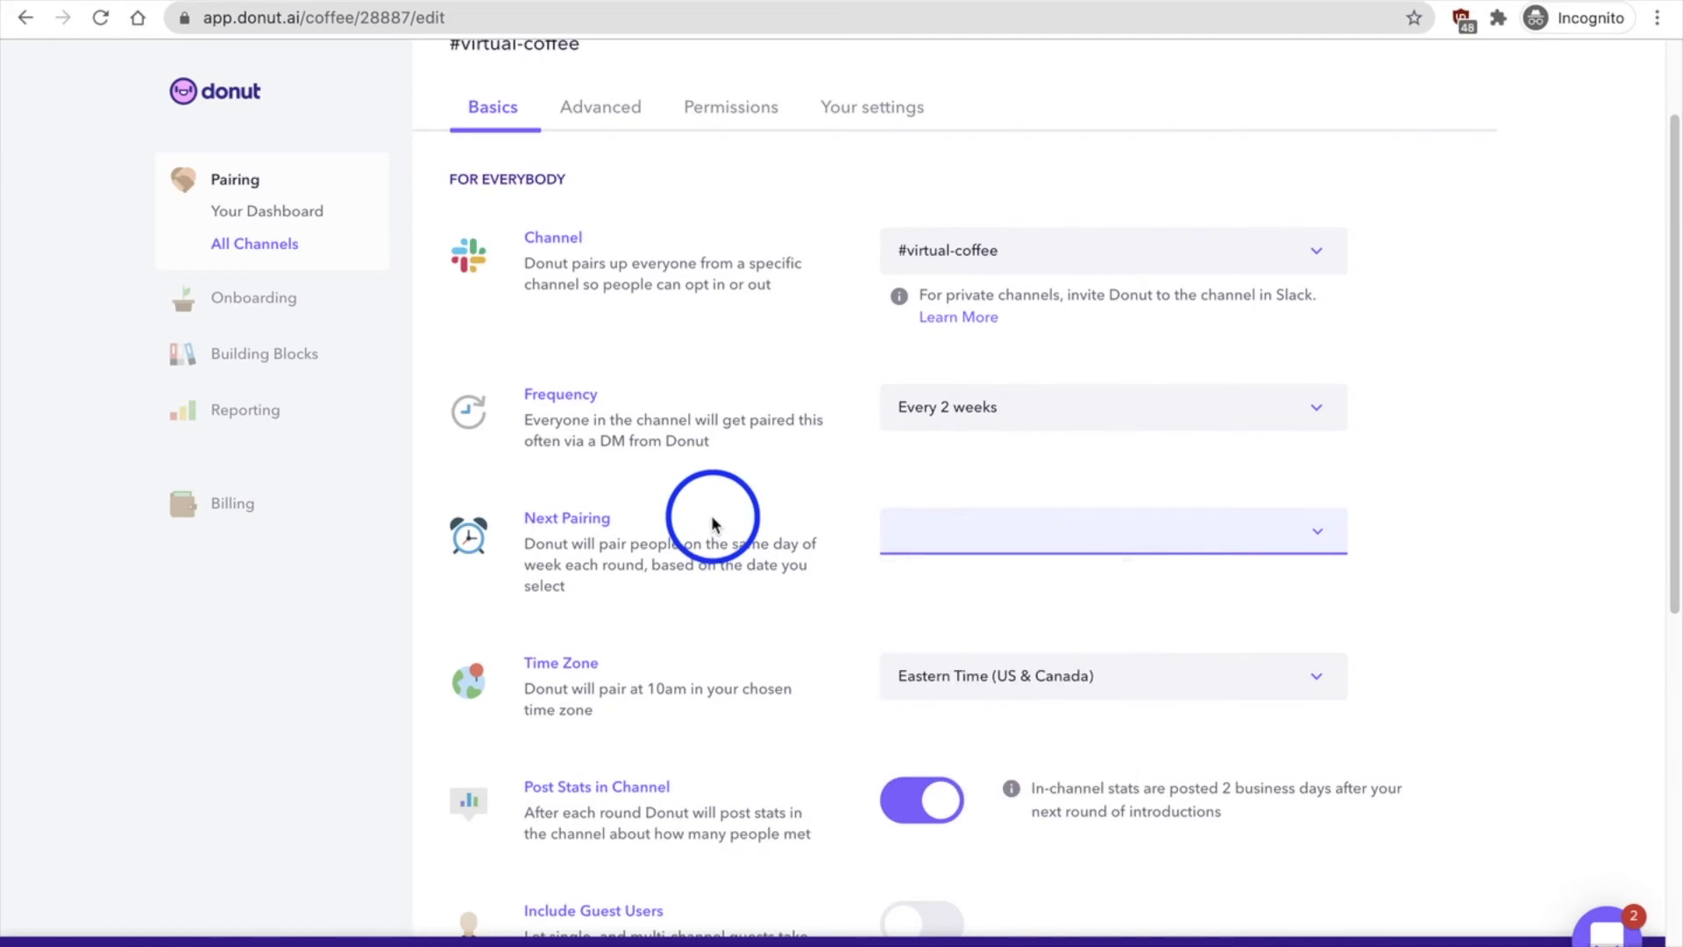
# Review the channel's time zone, Post Stats in Channel, and Include Guest Users settings, trying the stats switch
pyautogui.scroll(-1, 717, 513)
pyautogui.scroll(-3, 716, 514)
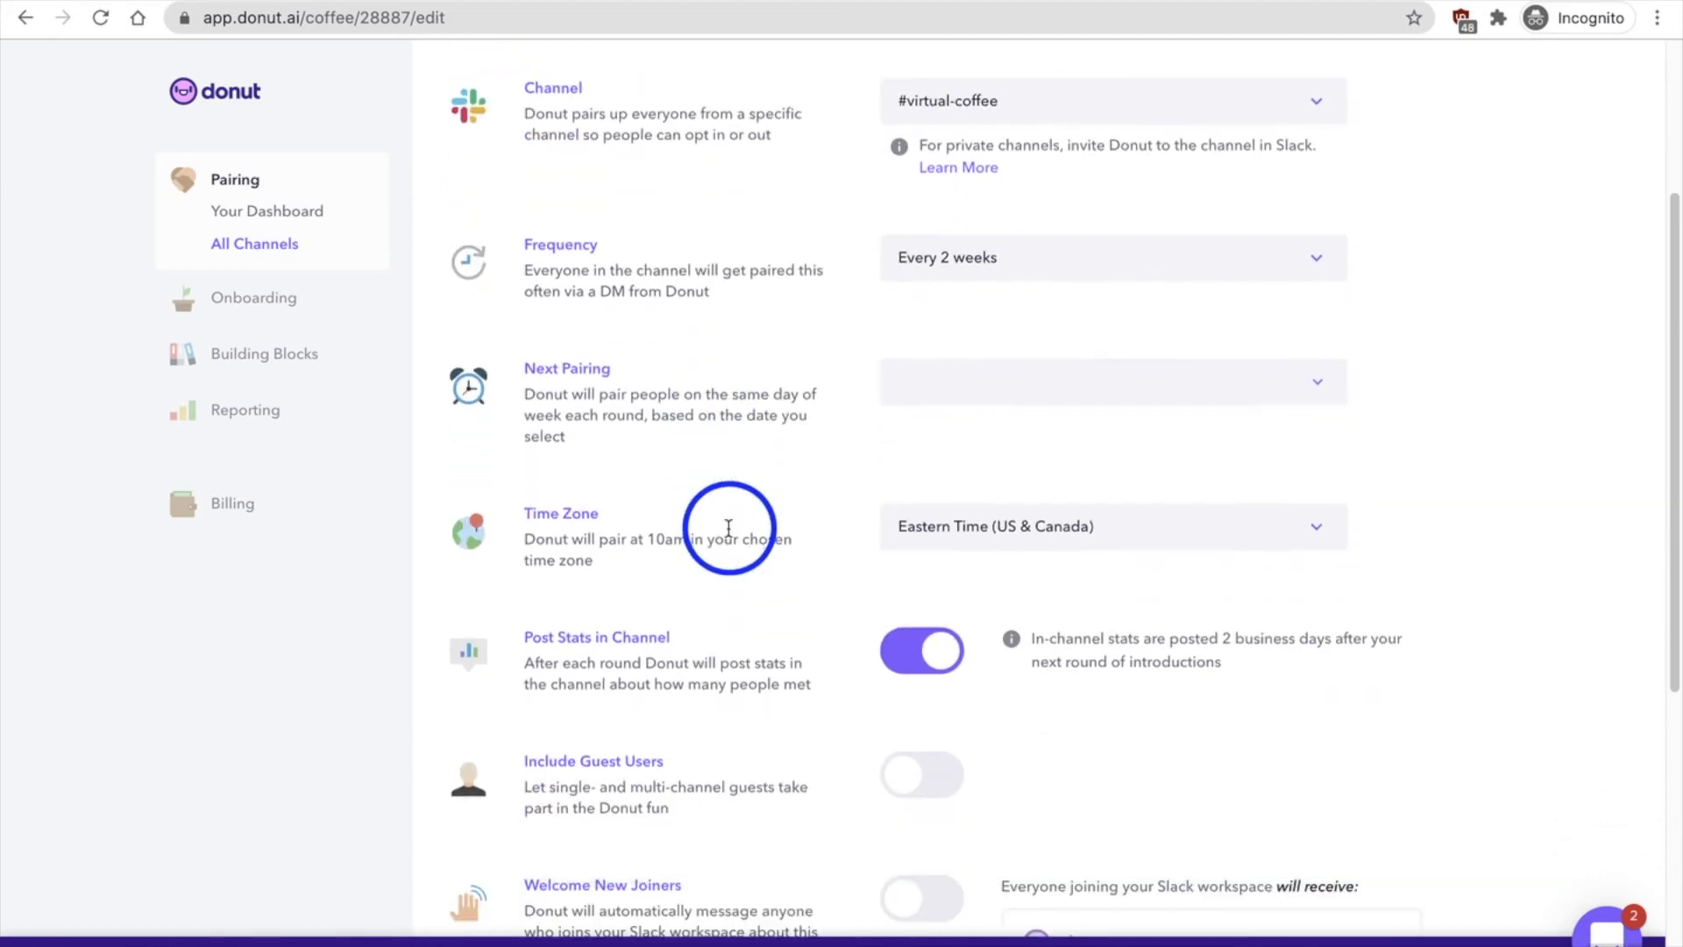
pyautogui.scroll(-1, 682, 524)
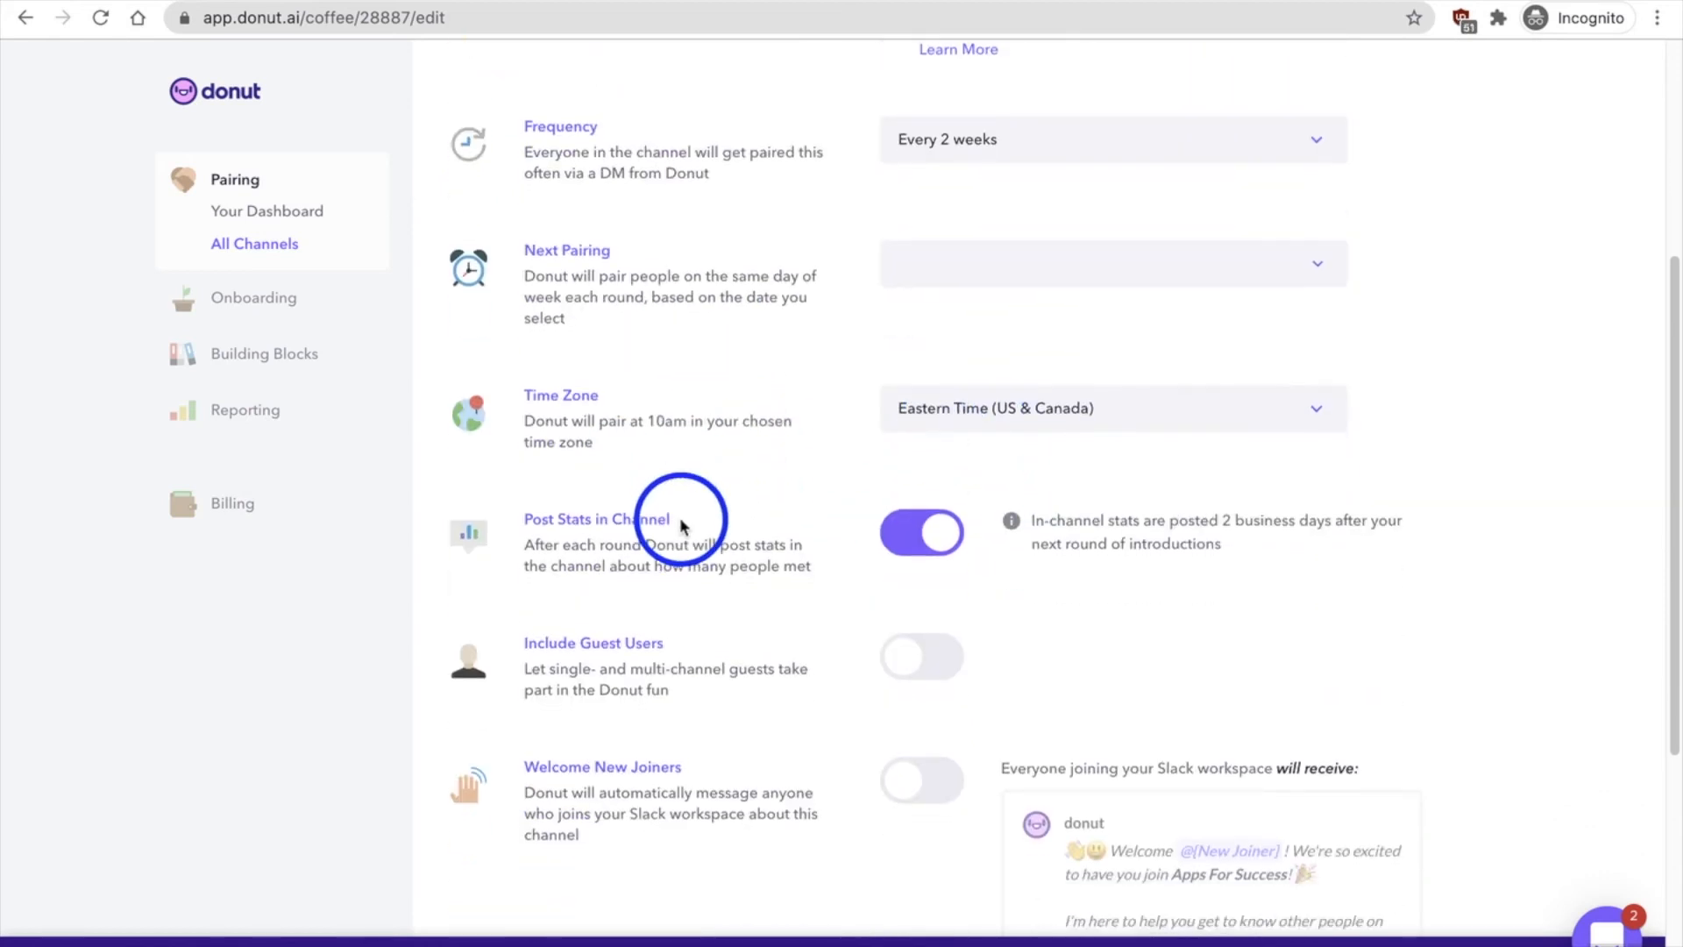
pyautogui.scroll(-1, 983, 568)
pyautogui.scroll(-1, 983, 568)
pyautogui.click(905, 502)
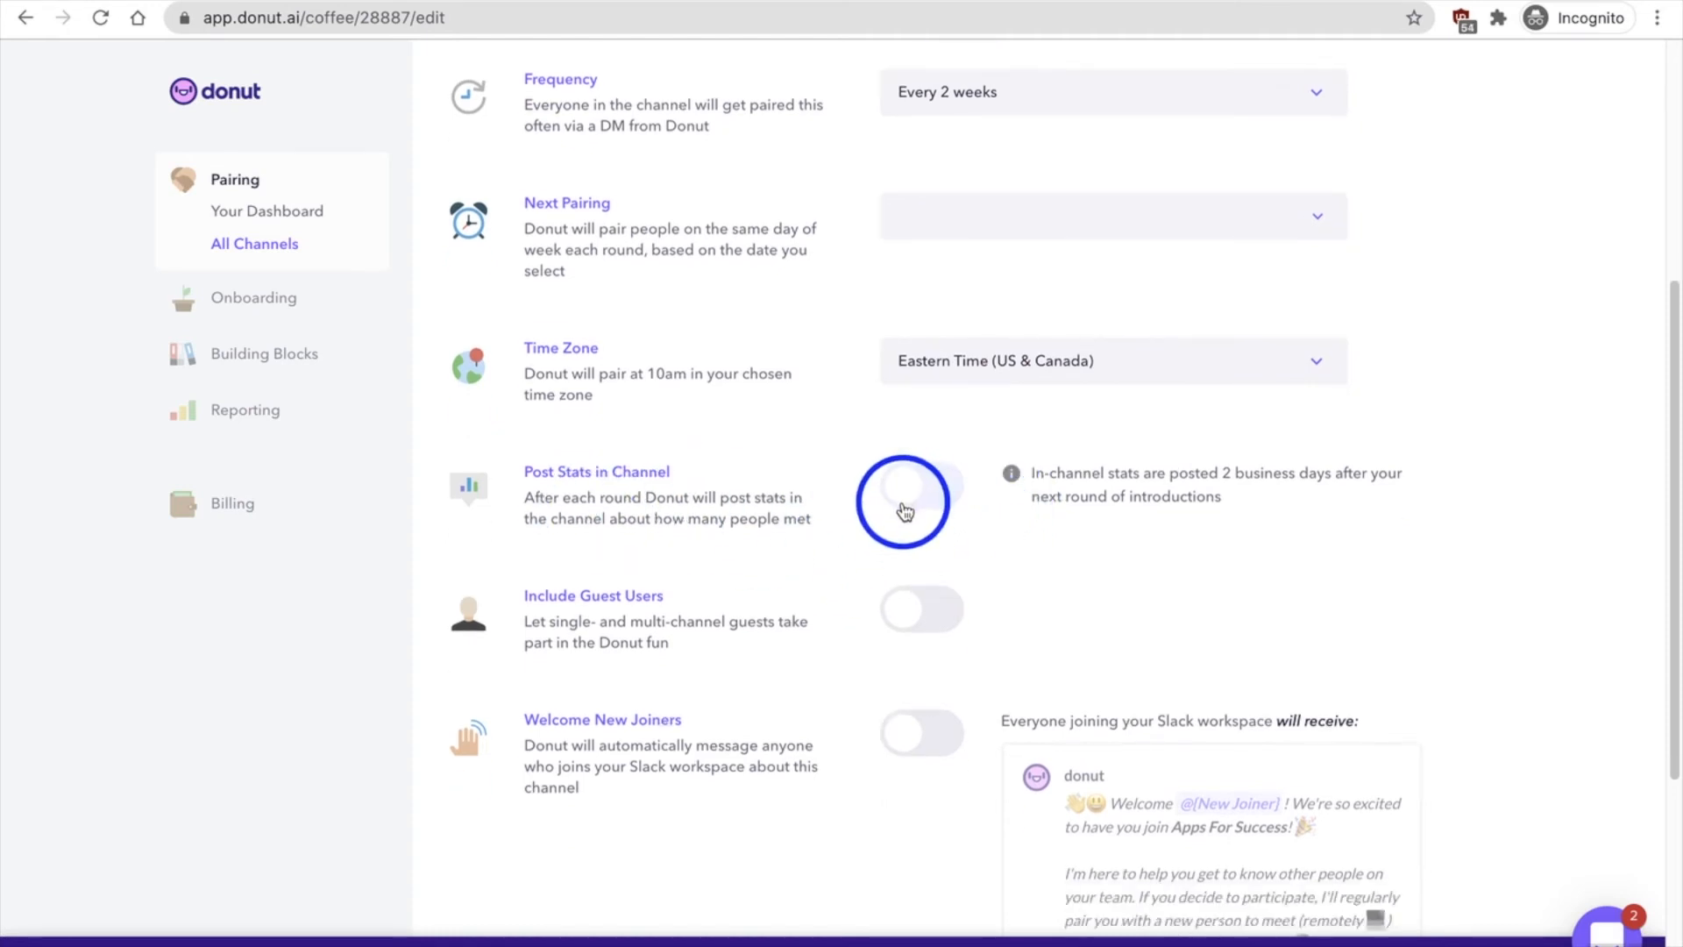
pyautogui.scroll(-1, 889, 515)
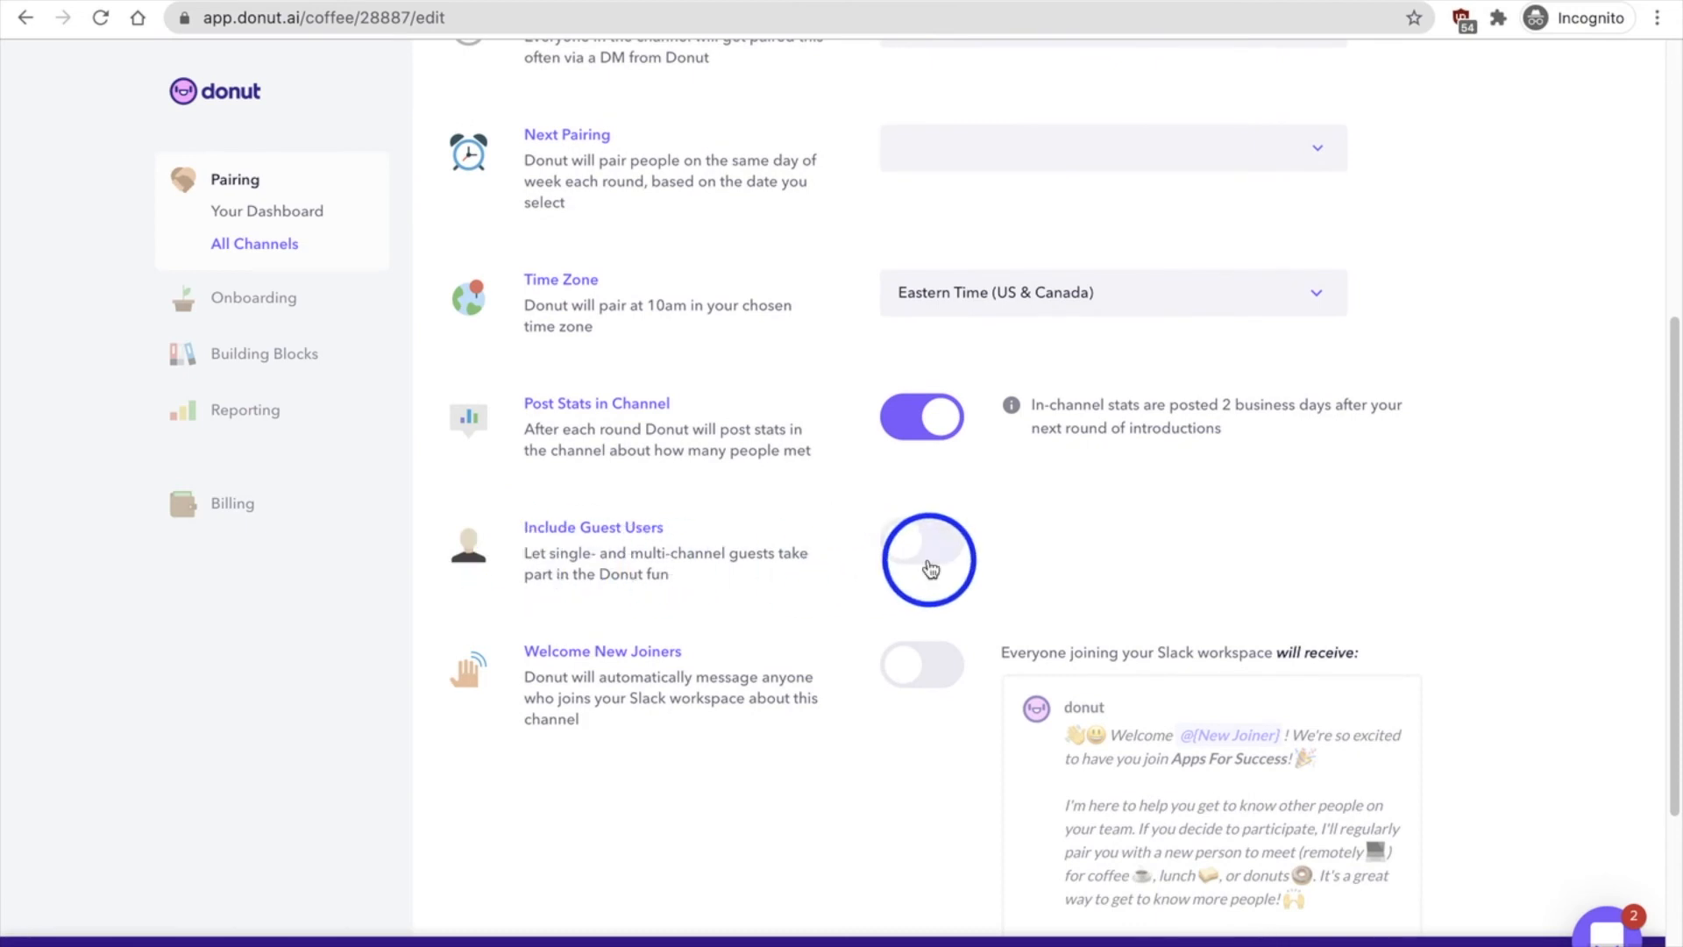
pyautogui.scroll(-2, 846, 560)
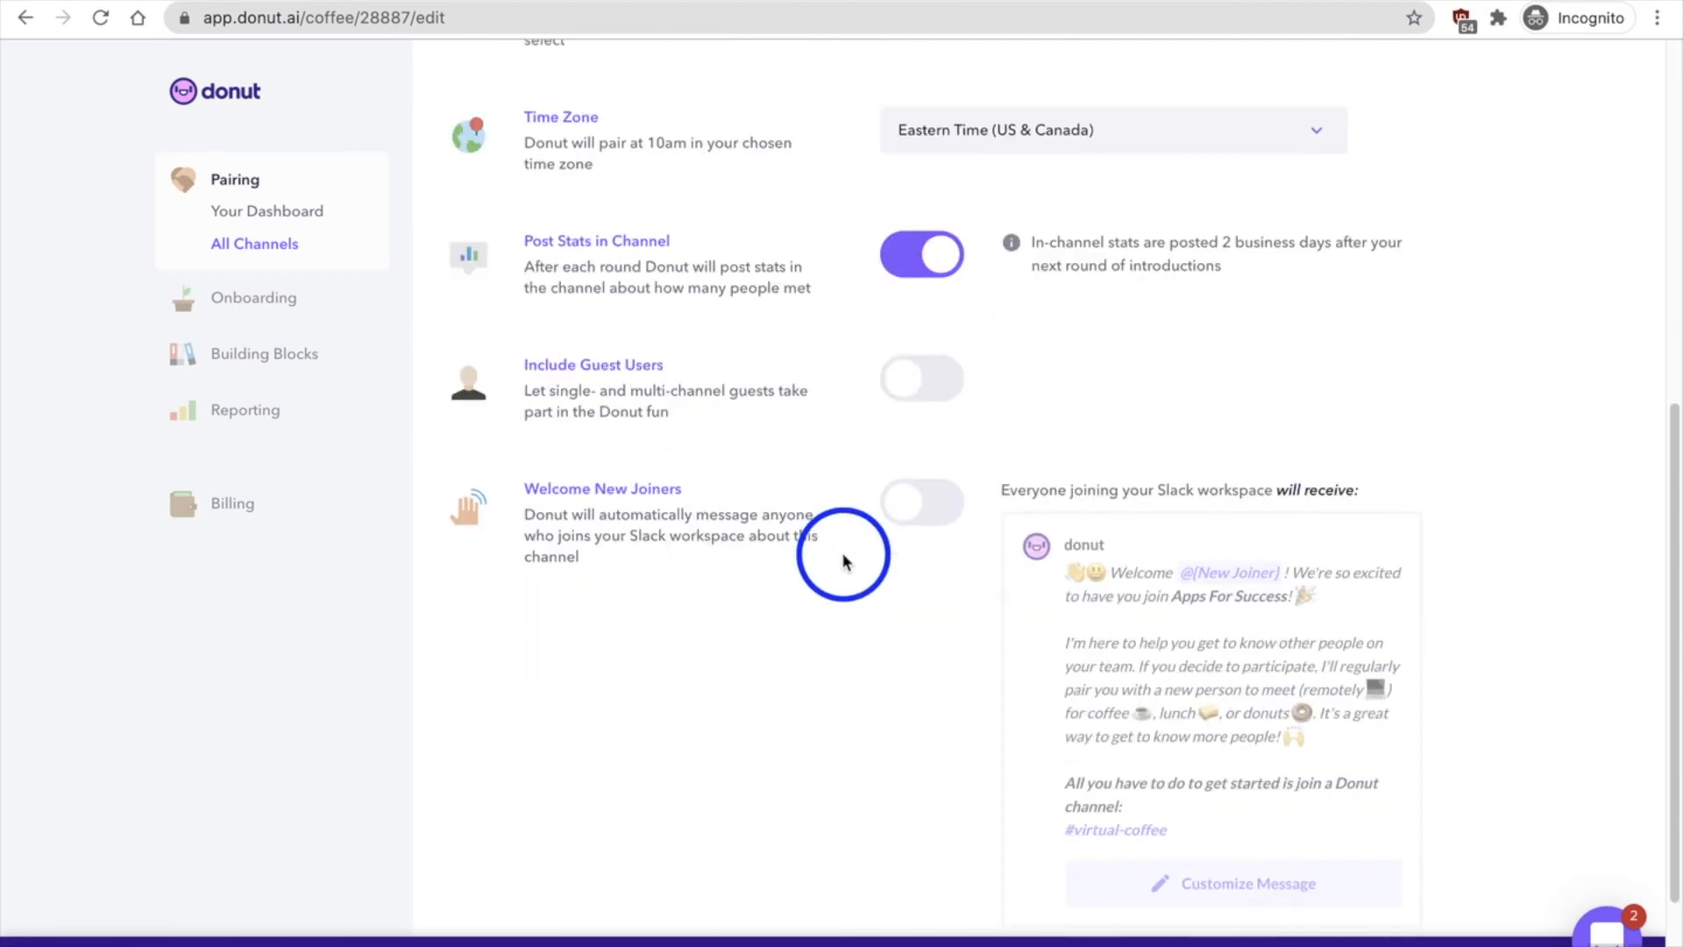
# Enable Welcome New Joiners for #virtual-coffee and confirm the automatic workspace message
pyautogui.click(909, 506)
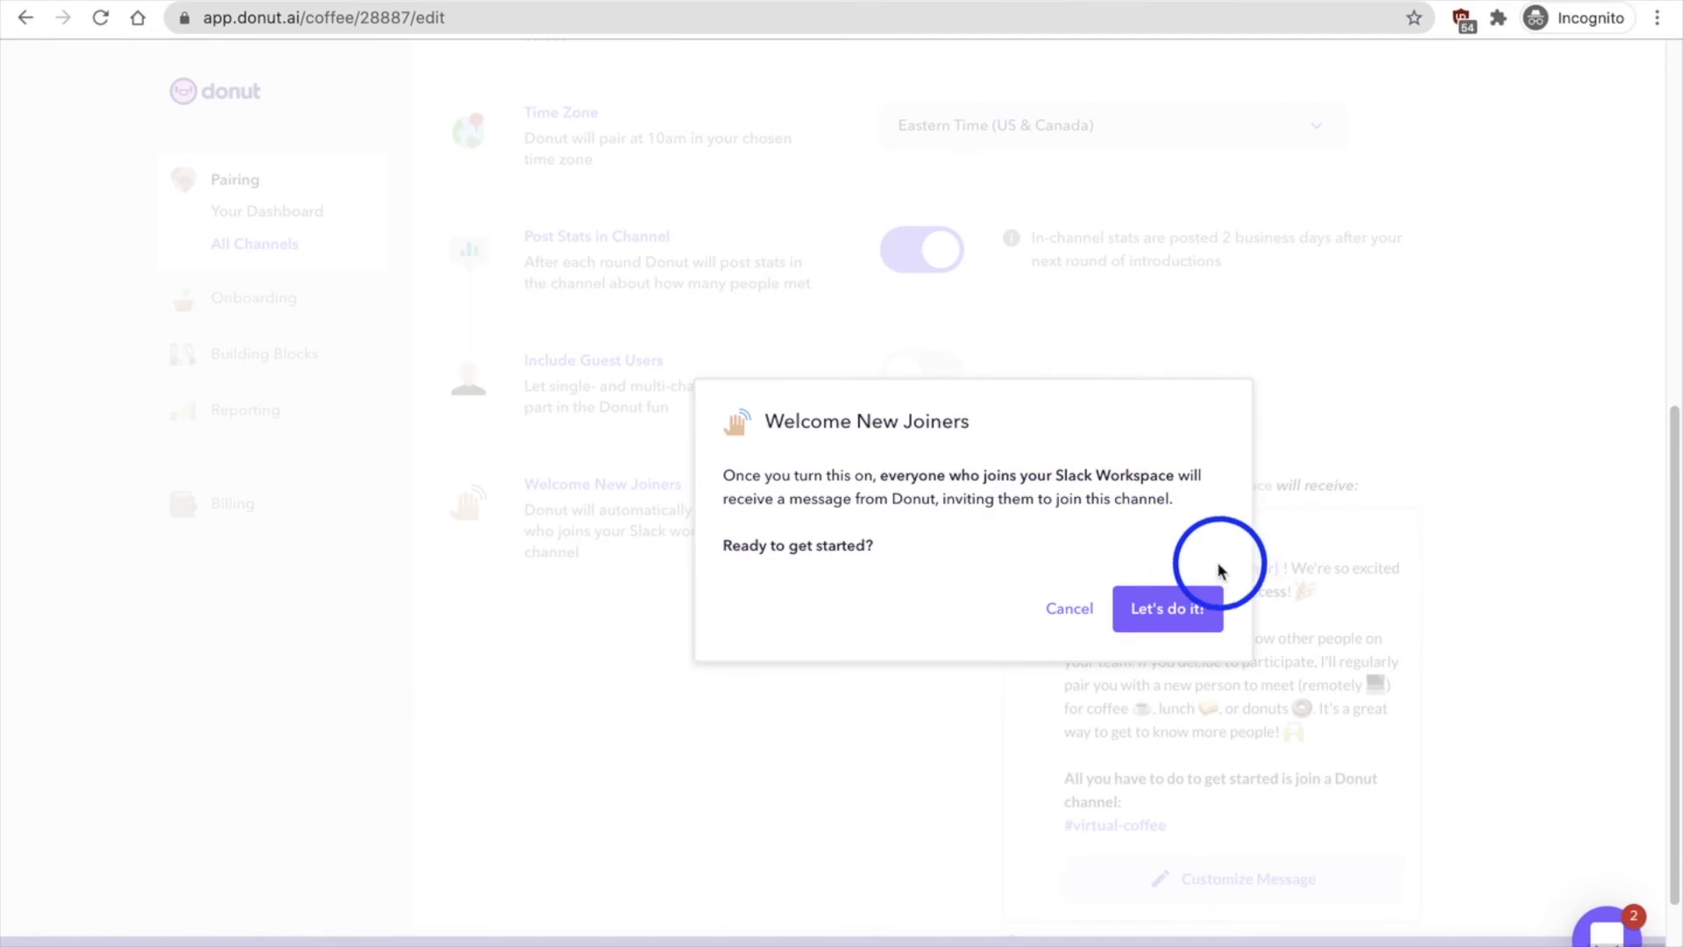
pyautogui.click(1190, 603)
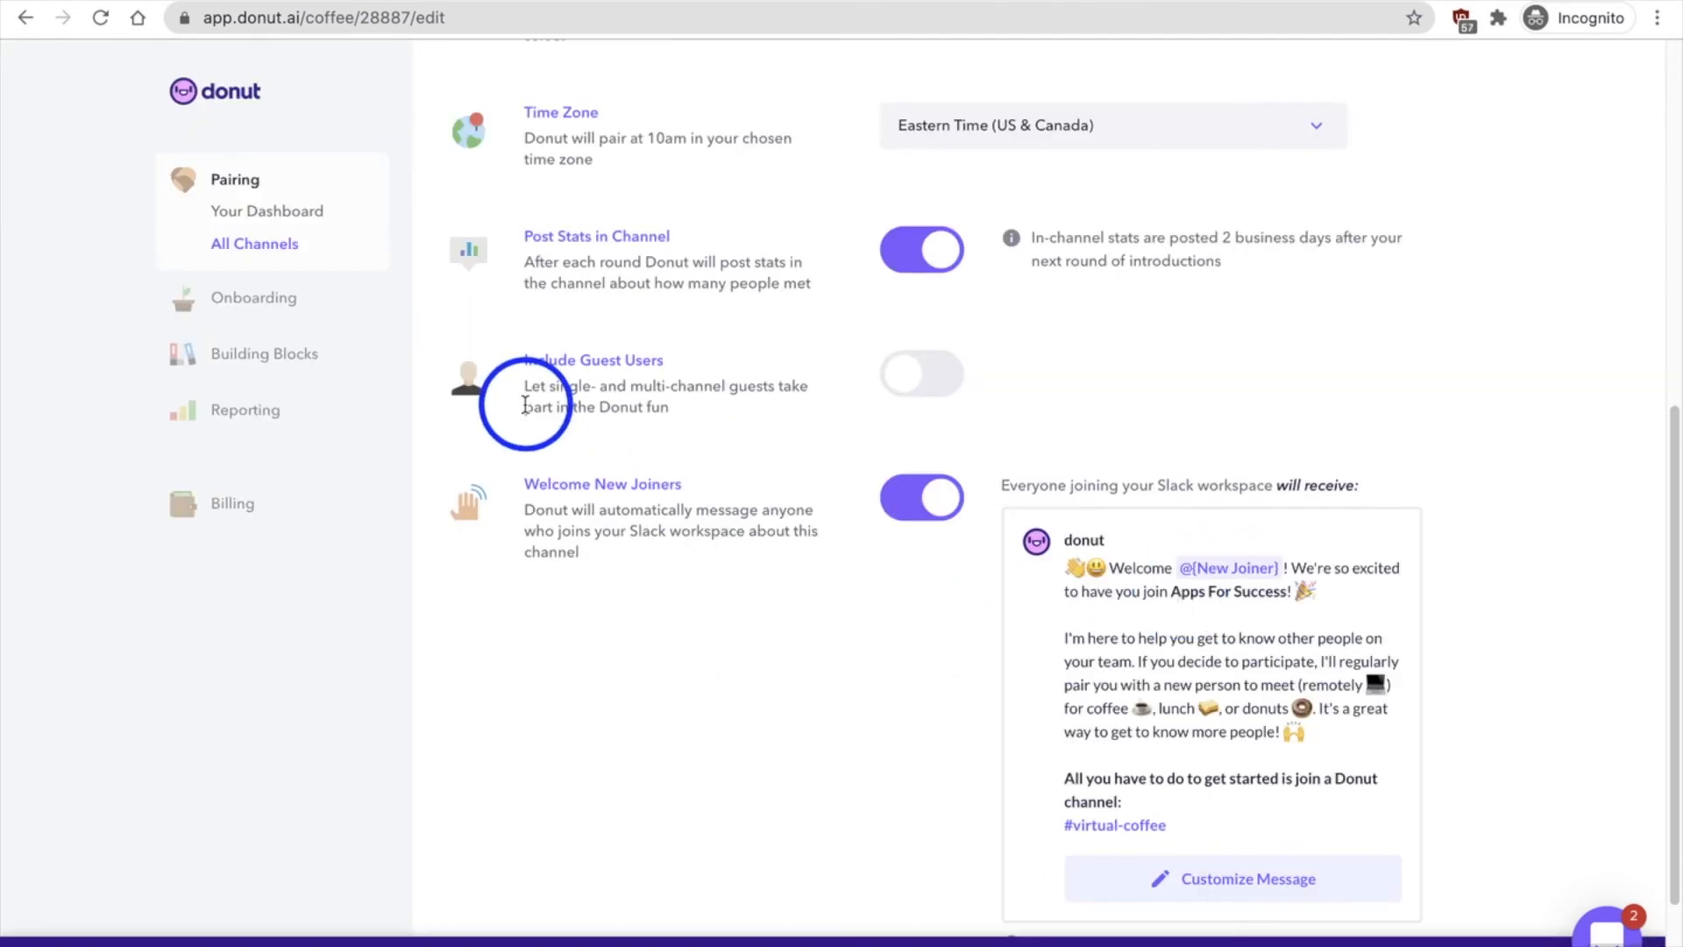
pyautogui.scroll(2, 524, 405)
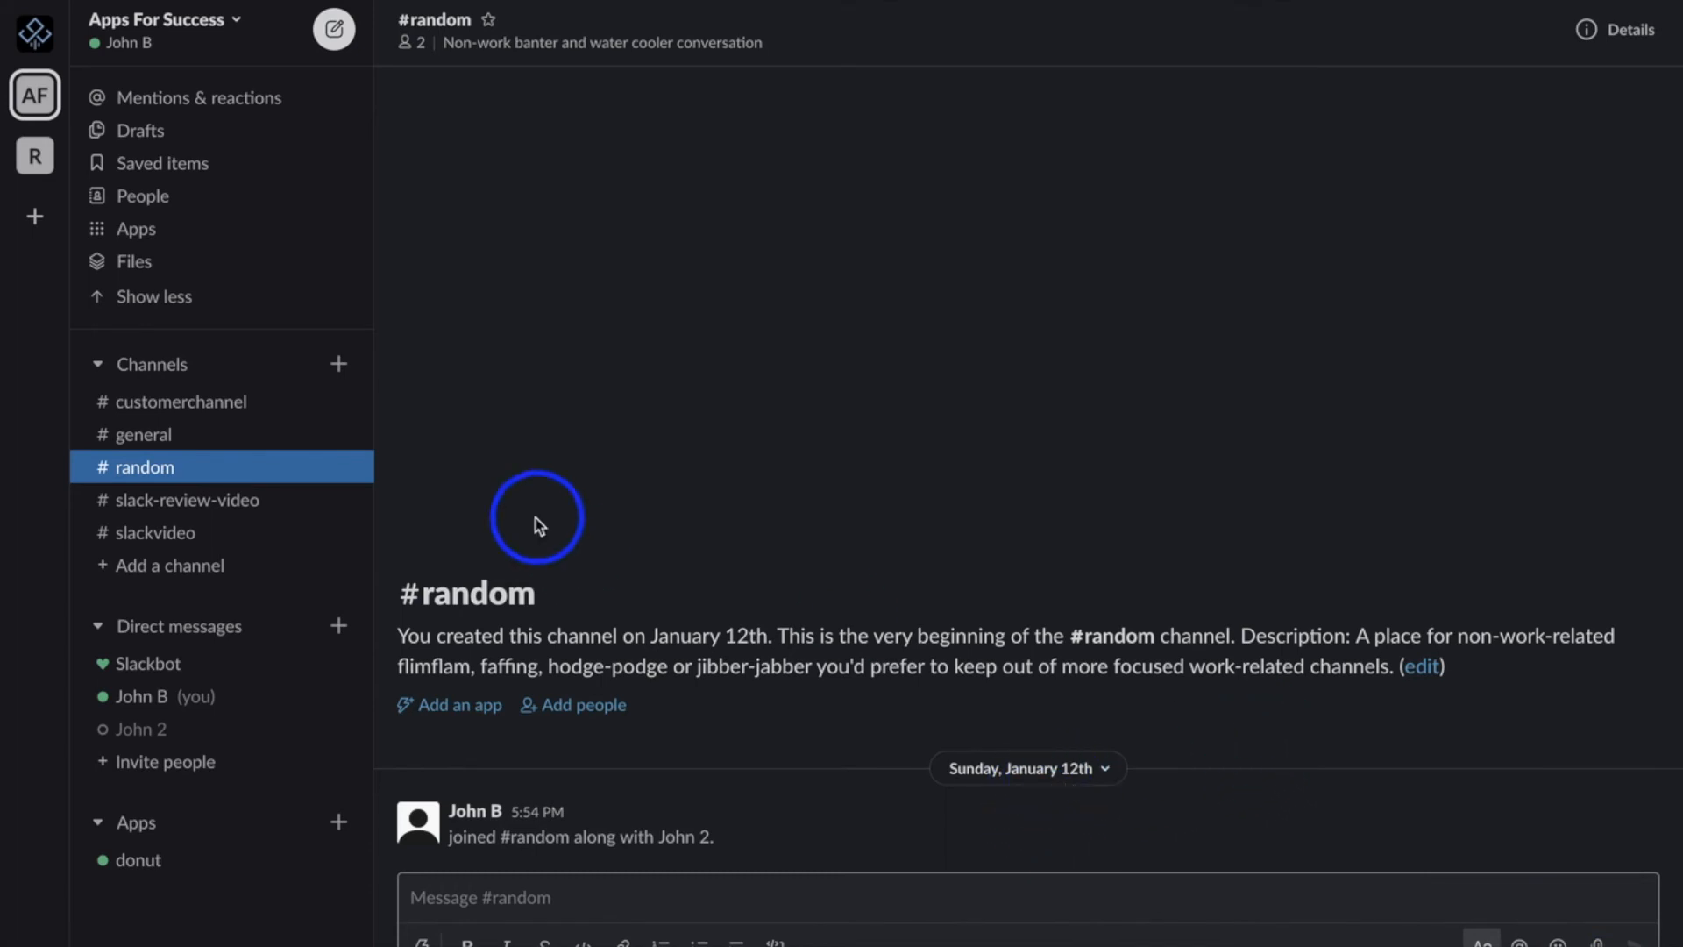
# In Slack, browse the workspace's channels and join #virtual-coffee
pyautogui.click(340, 367)
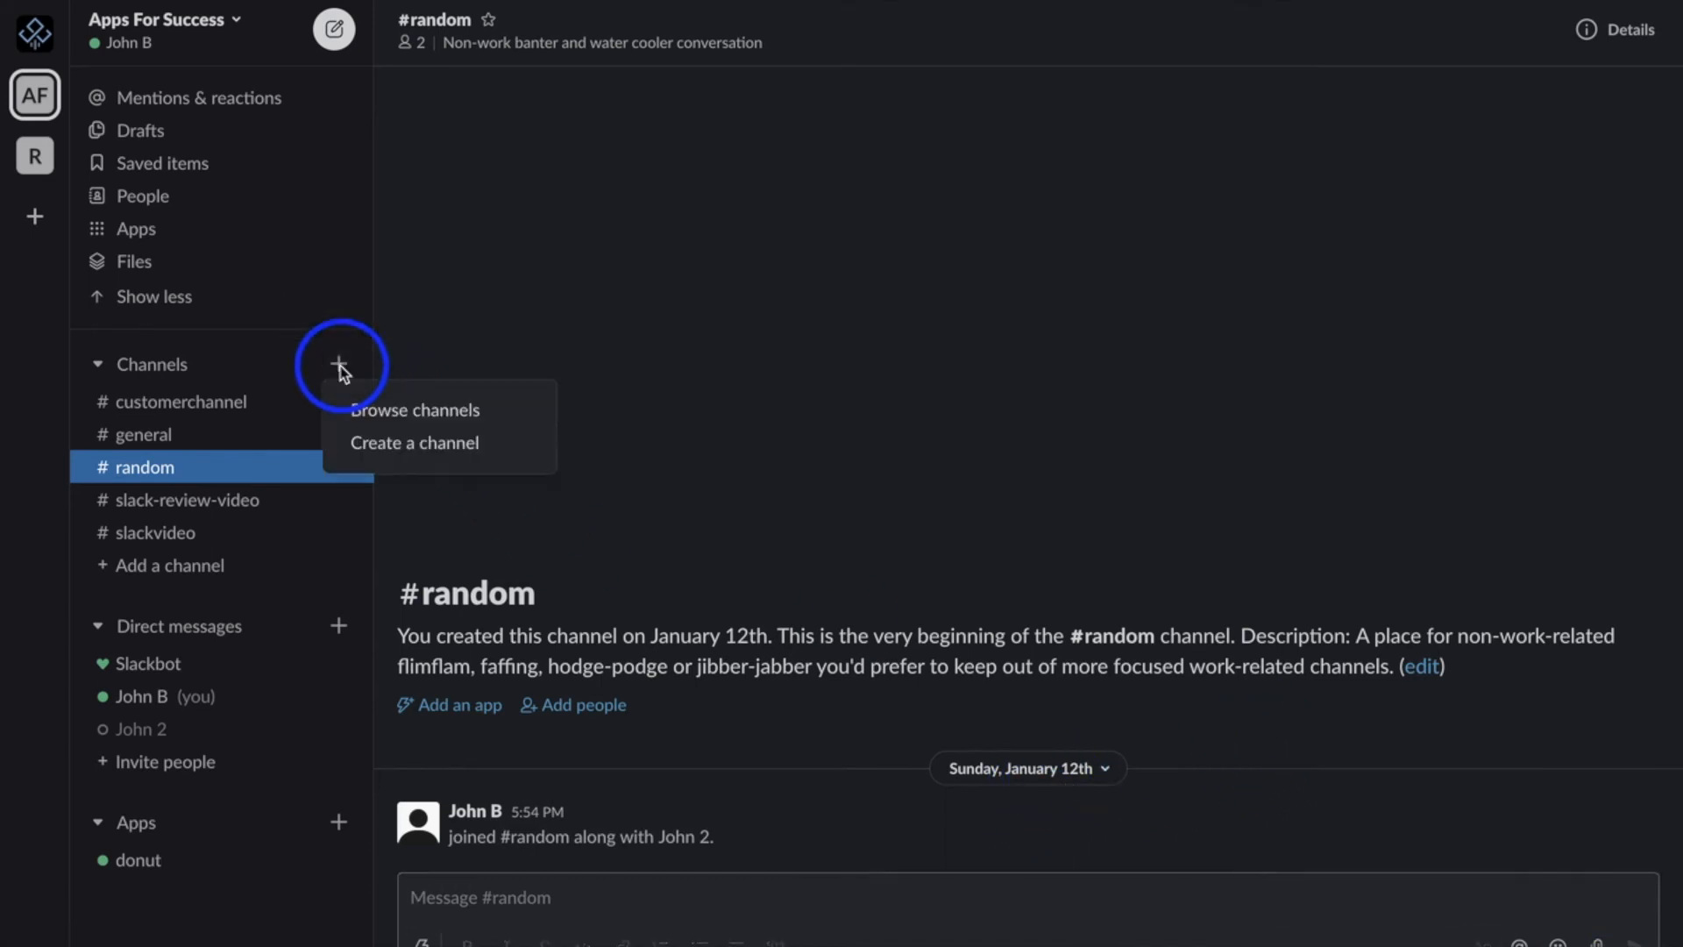
pyautogui.click(425, 421)
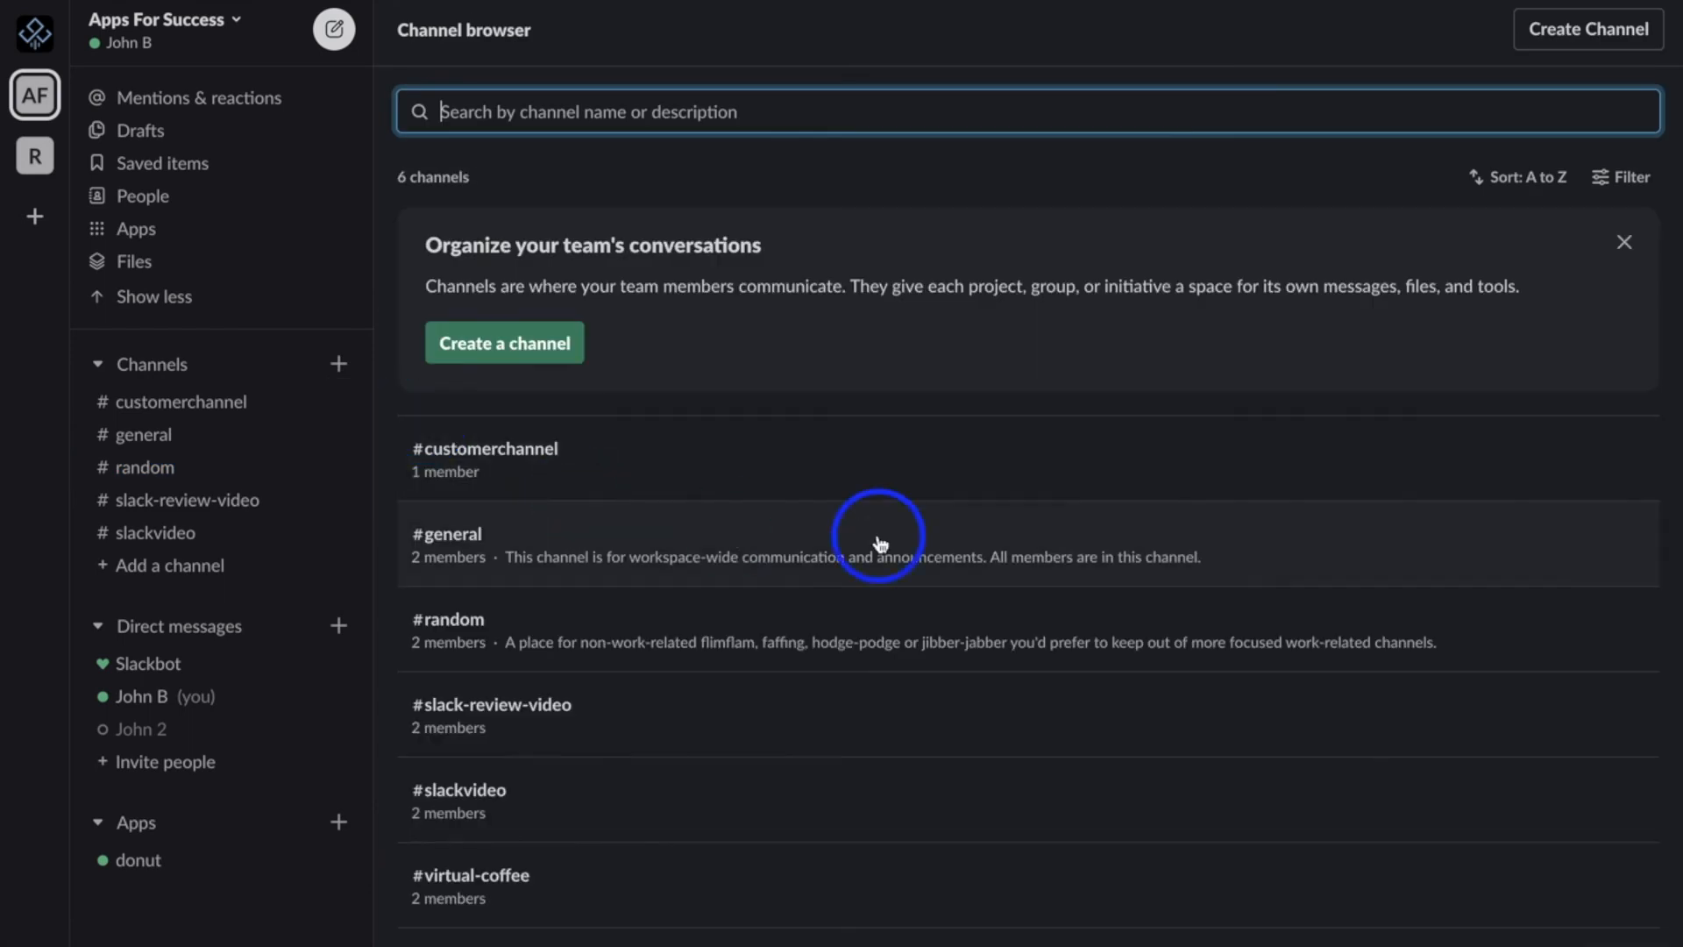
pyautogui.click(609, 884)
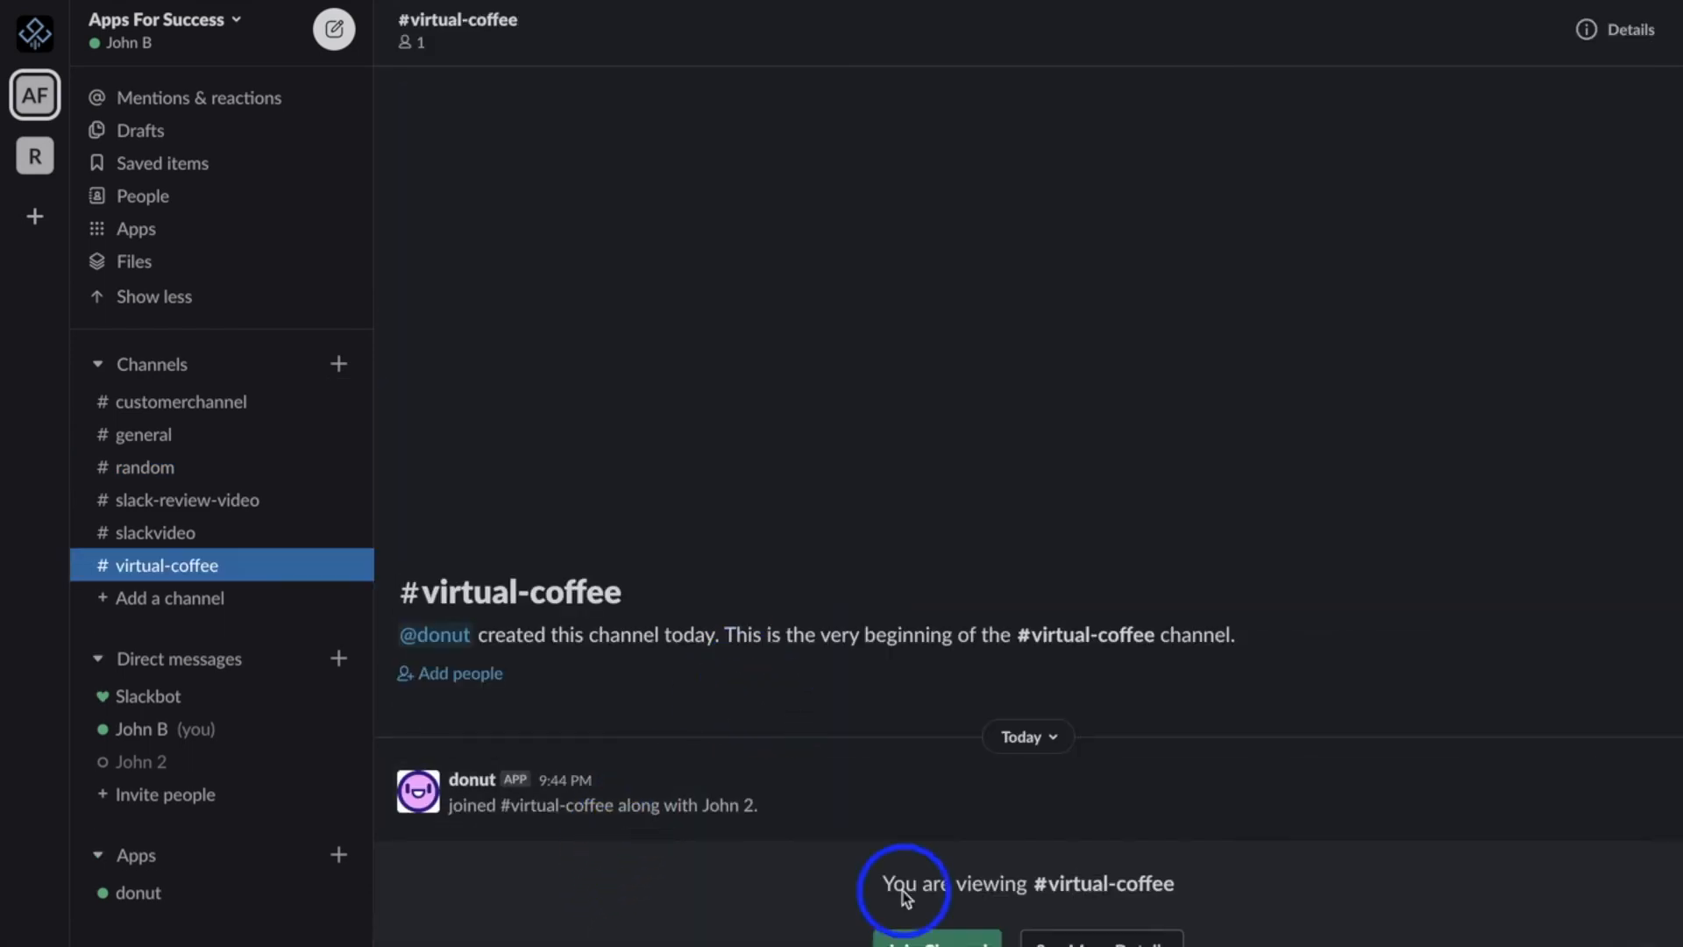
pyautogui.click(909, 940)
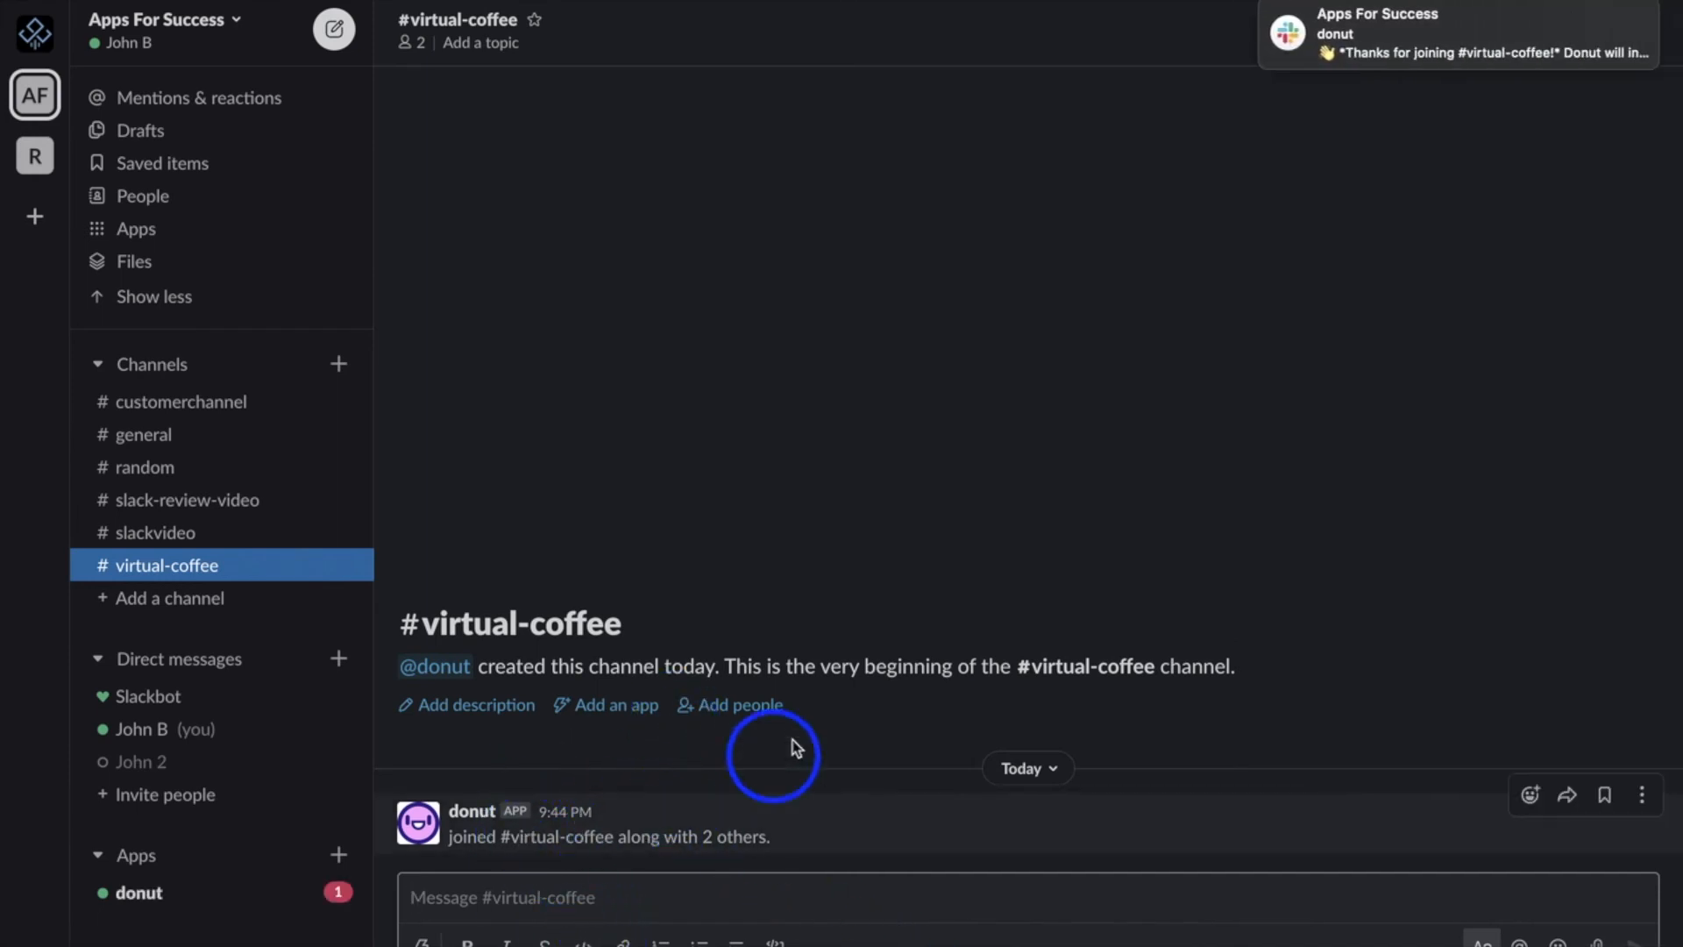
# Open Donut's direct message, check the Don't Pair Me With list without selecting anyone, and skip that choice for now
pyautogui.click(1378, 42)
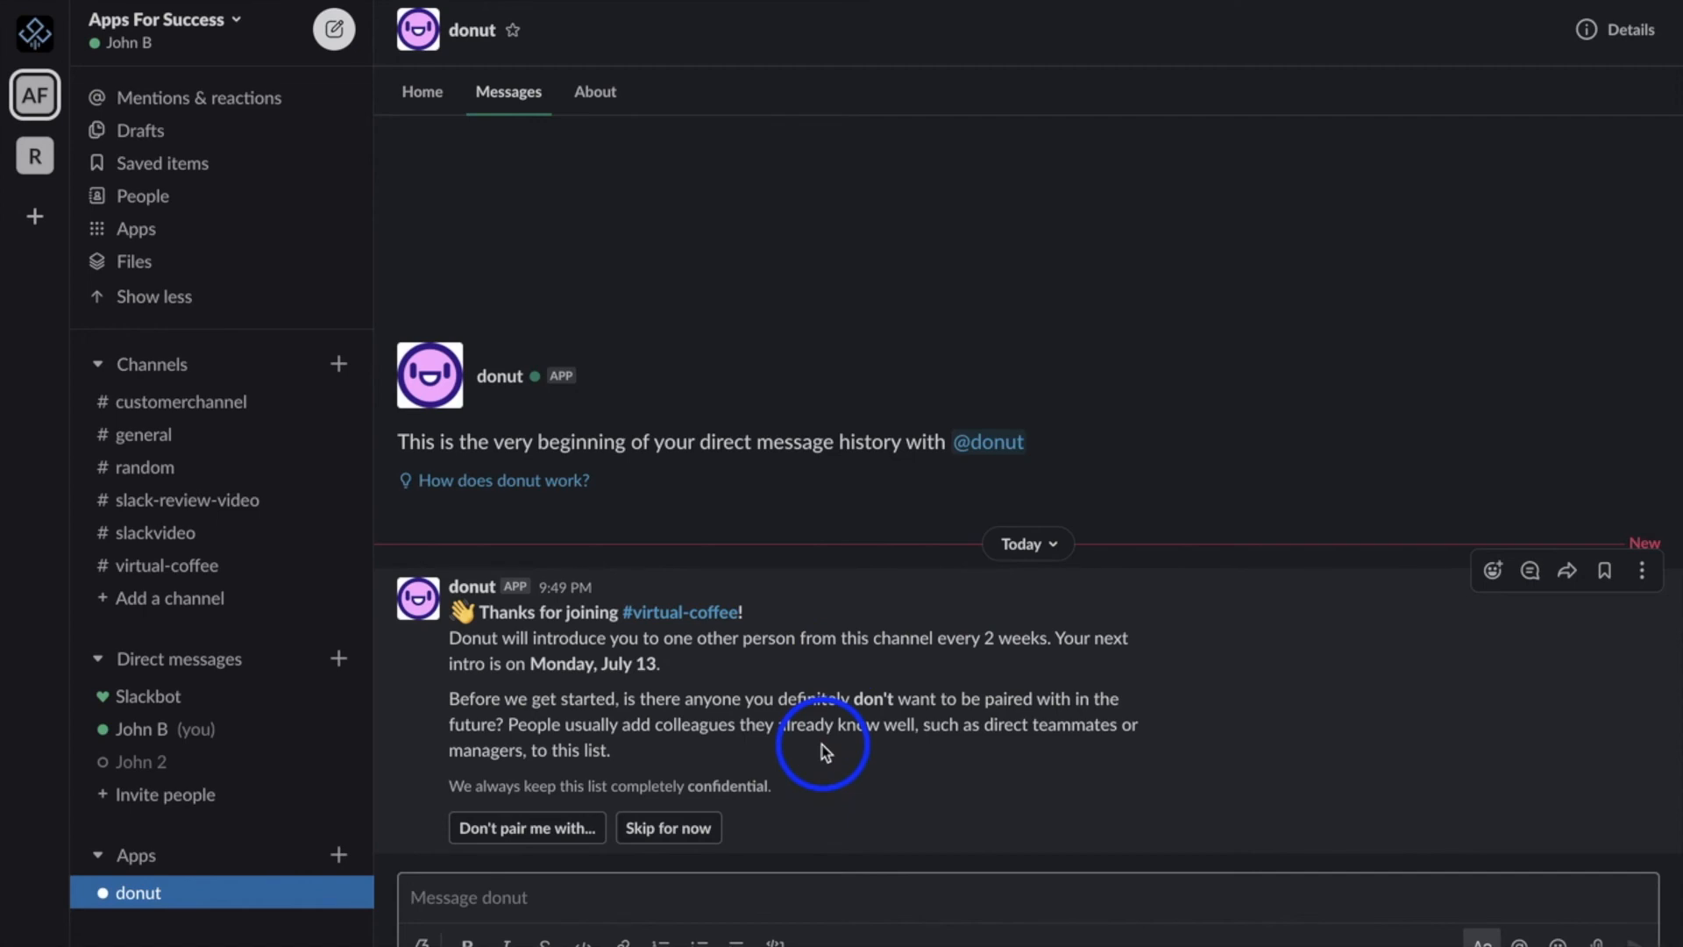
pyautogui.click(536, 829)
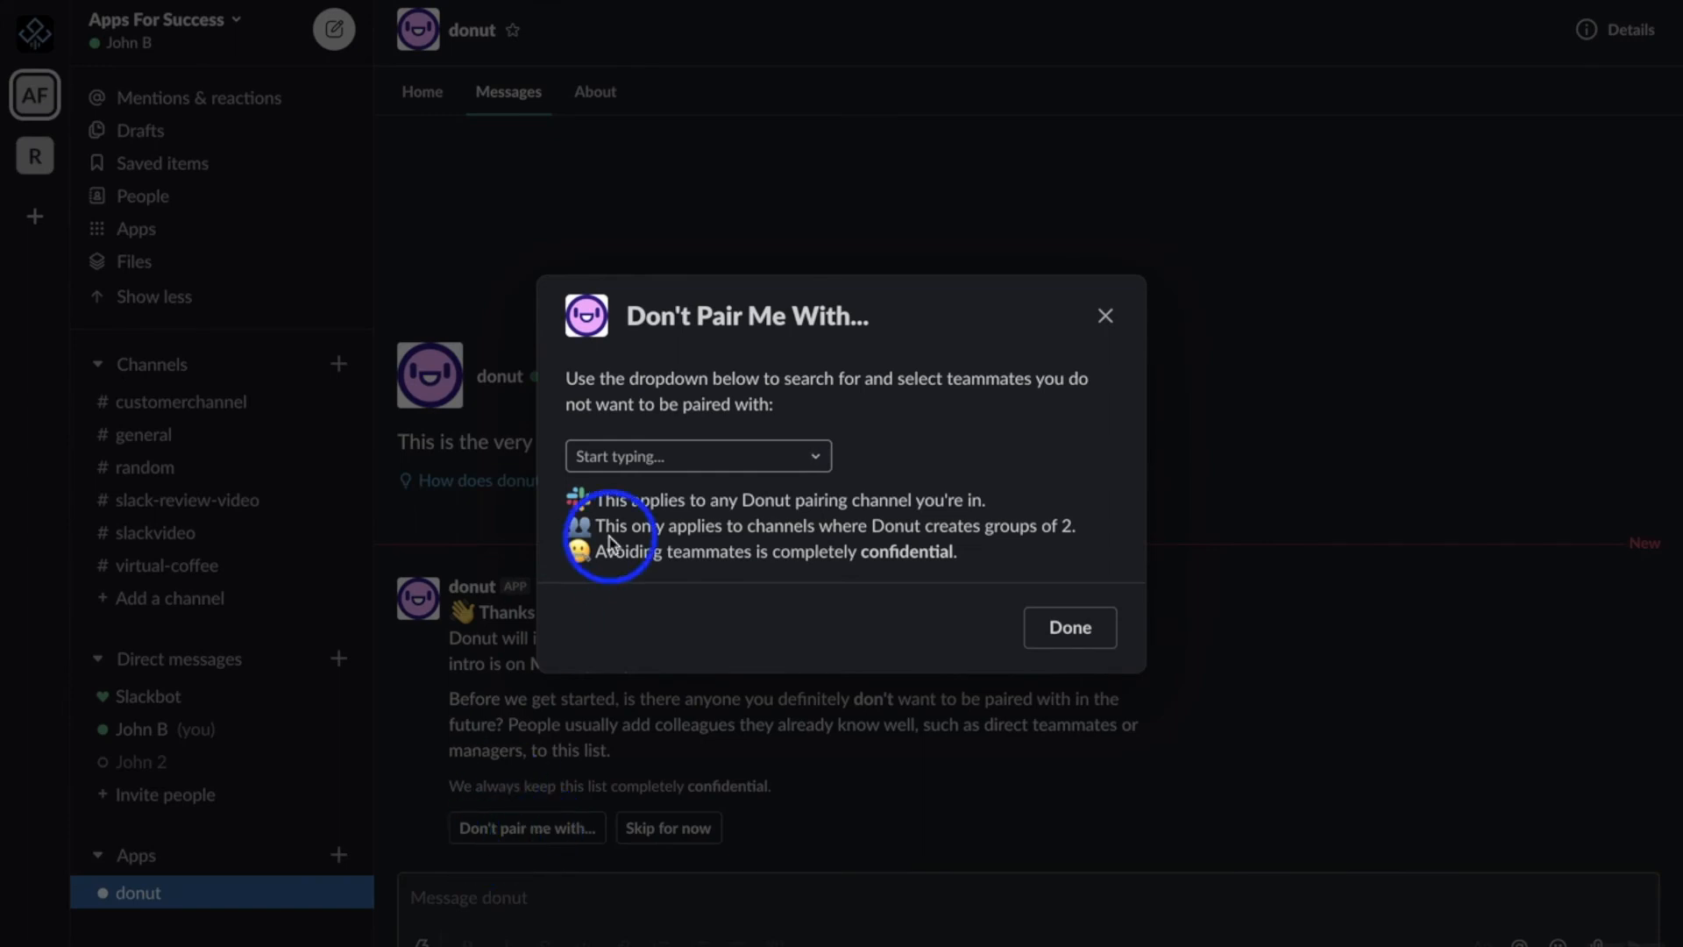
pyautogui.click(726, 460)
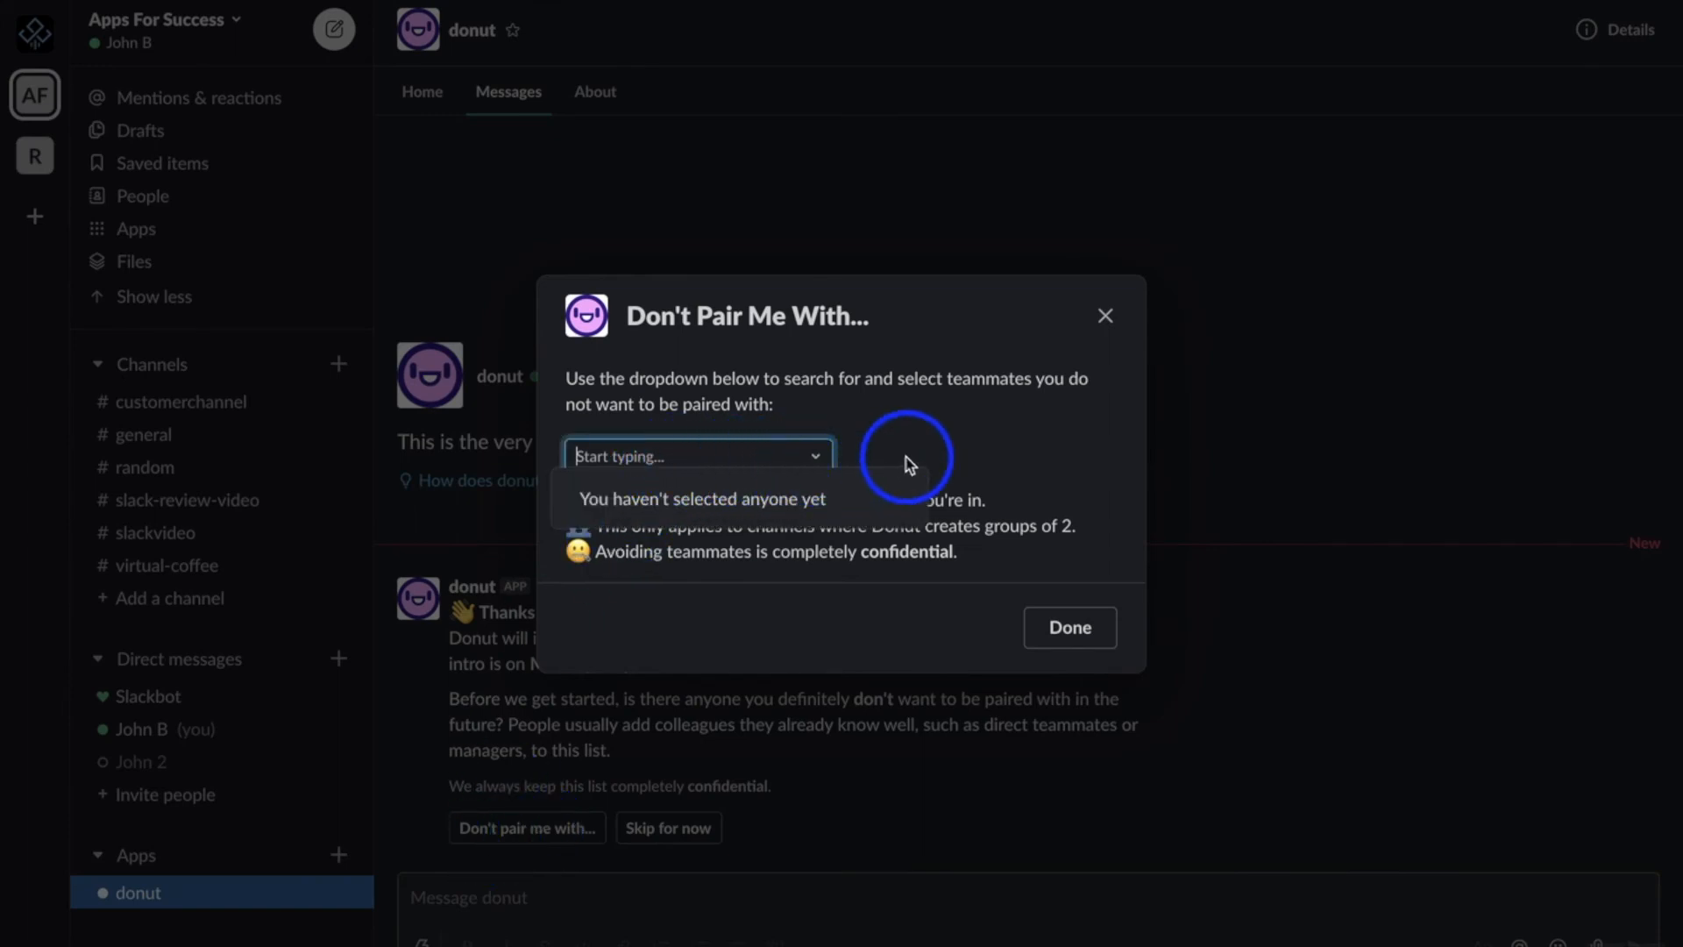
pyautogui.click(950, 443)
pyautogui.click(1070, 627)
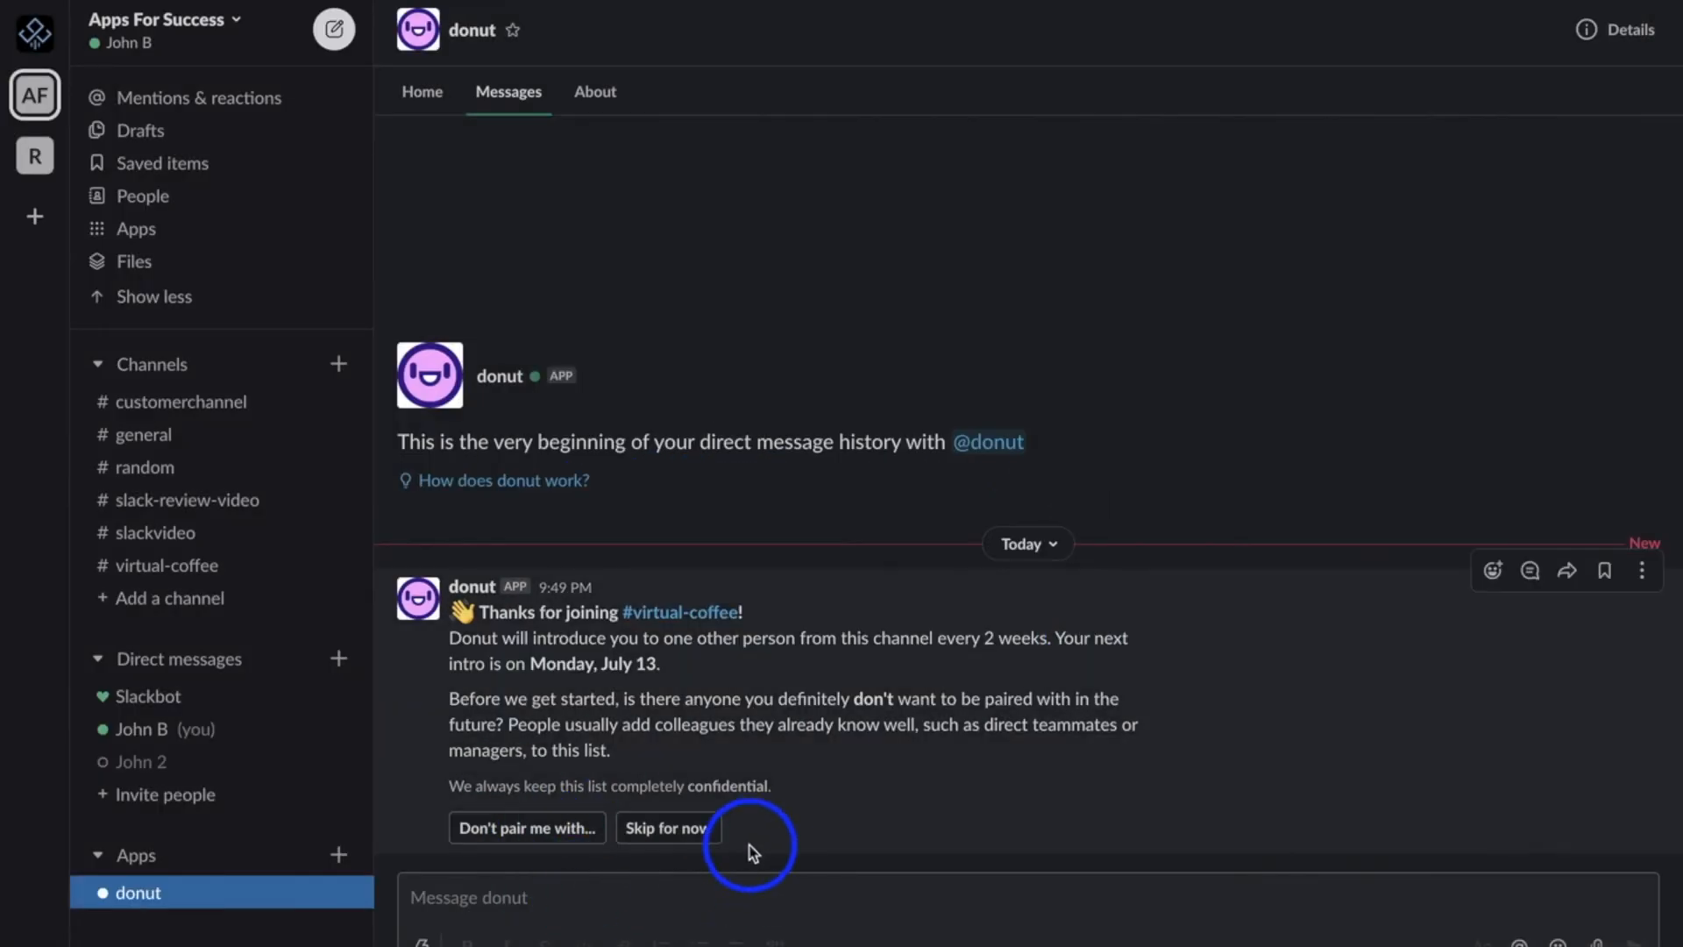
pyautogui.click(703, 832)
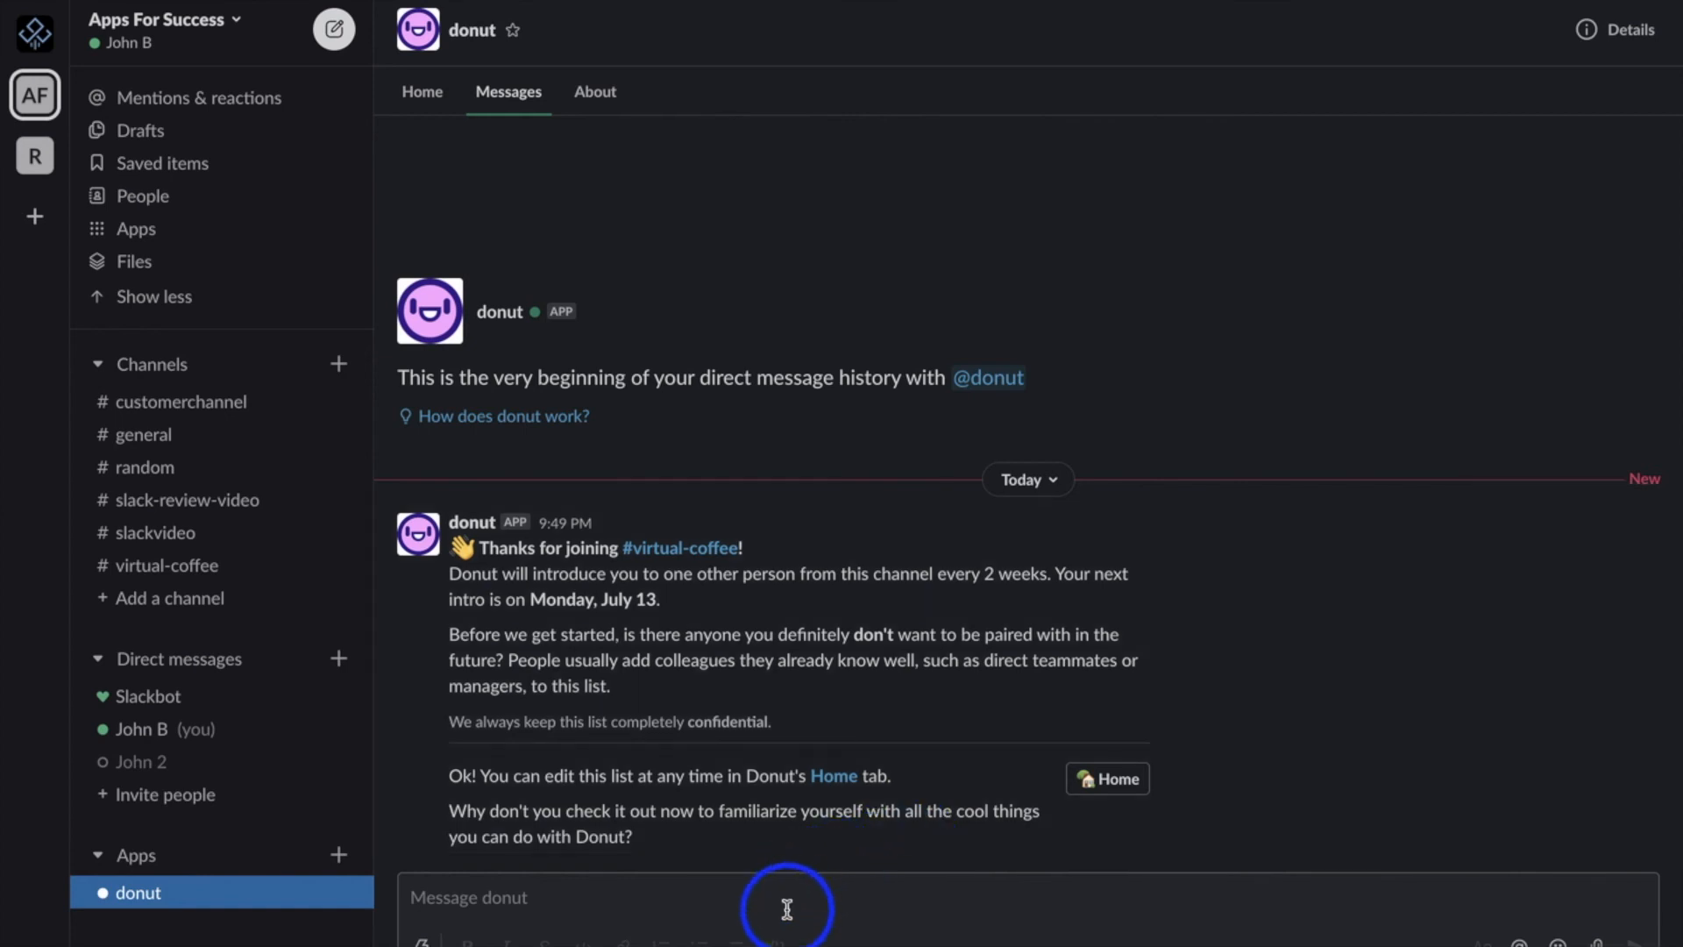
# From Donut's Home in Slack, open the personal activity dashboard in a full-size browser window and clear the chat notifications
pyautogui.click(833, 776)
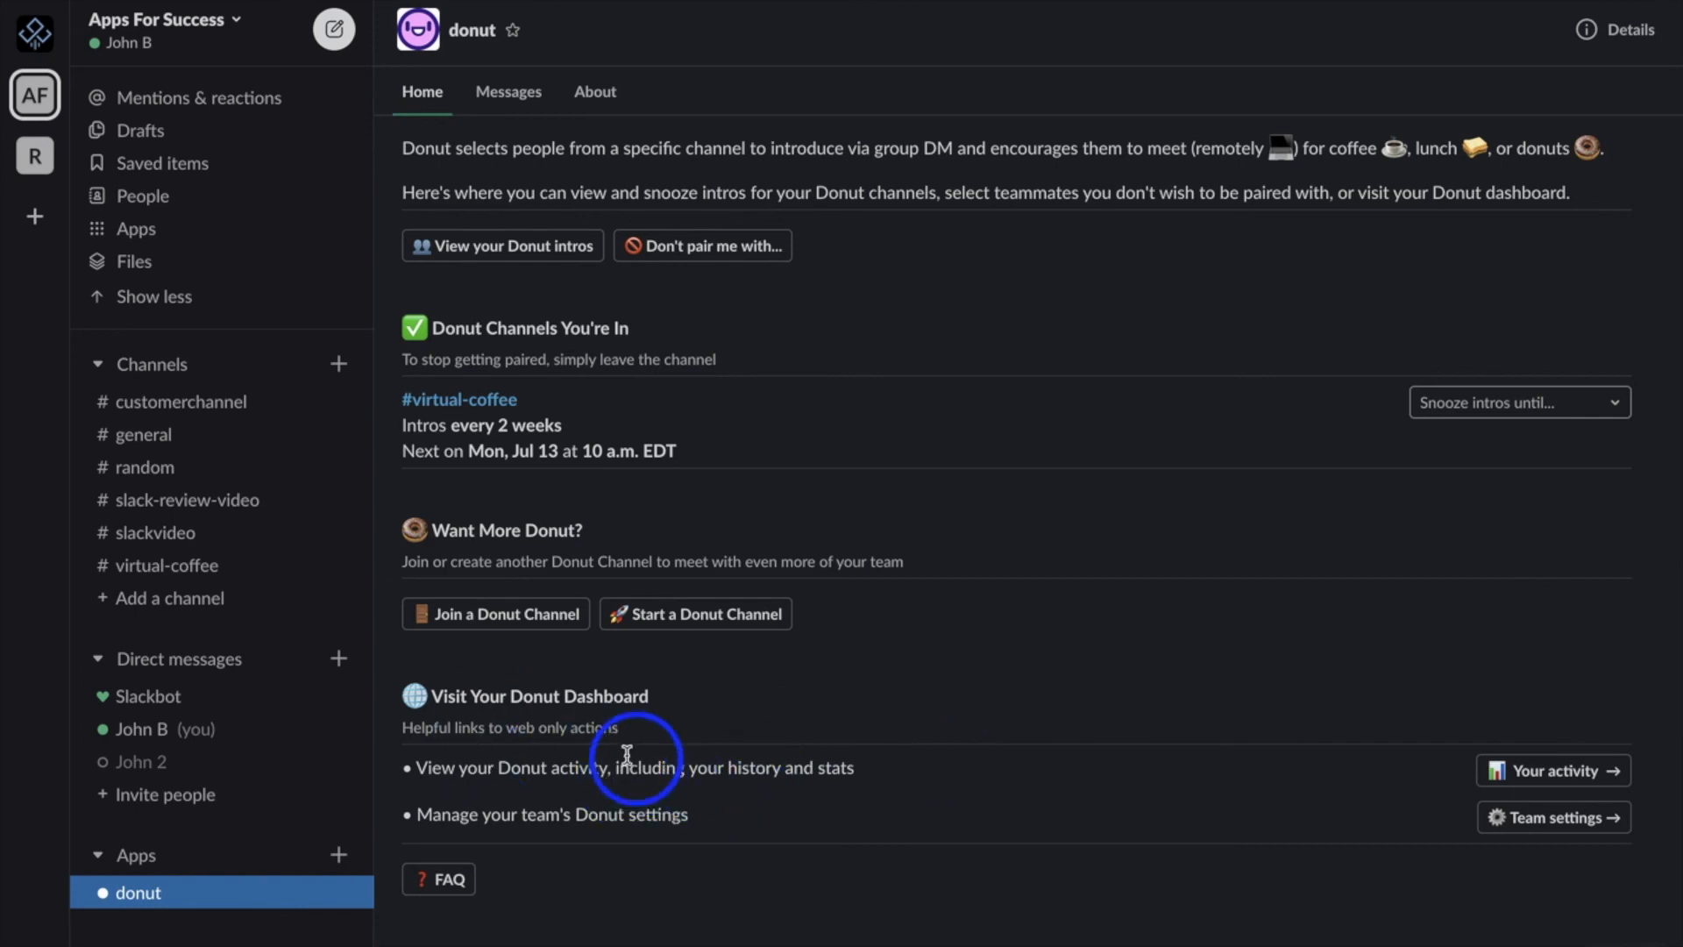
pyautogui.click(1553, 780)
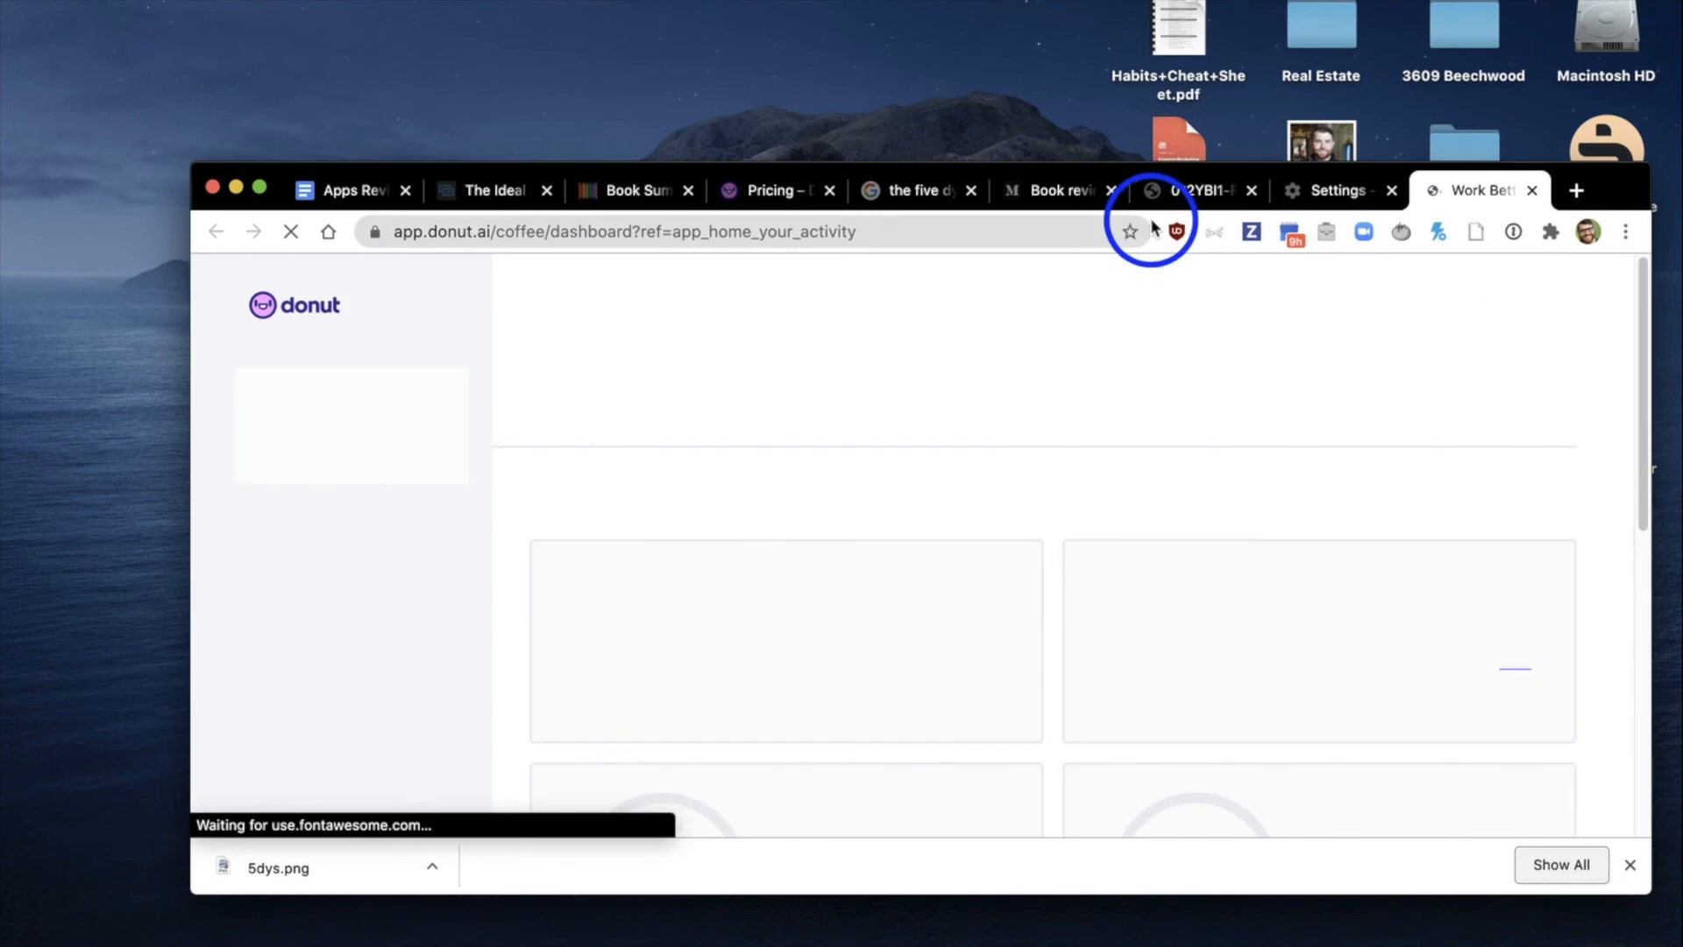
pyautogui.click(259, 186)
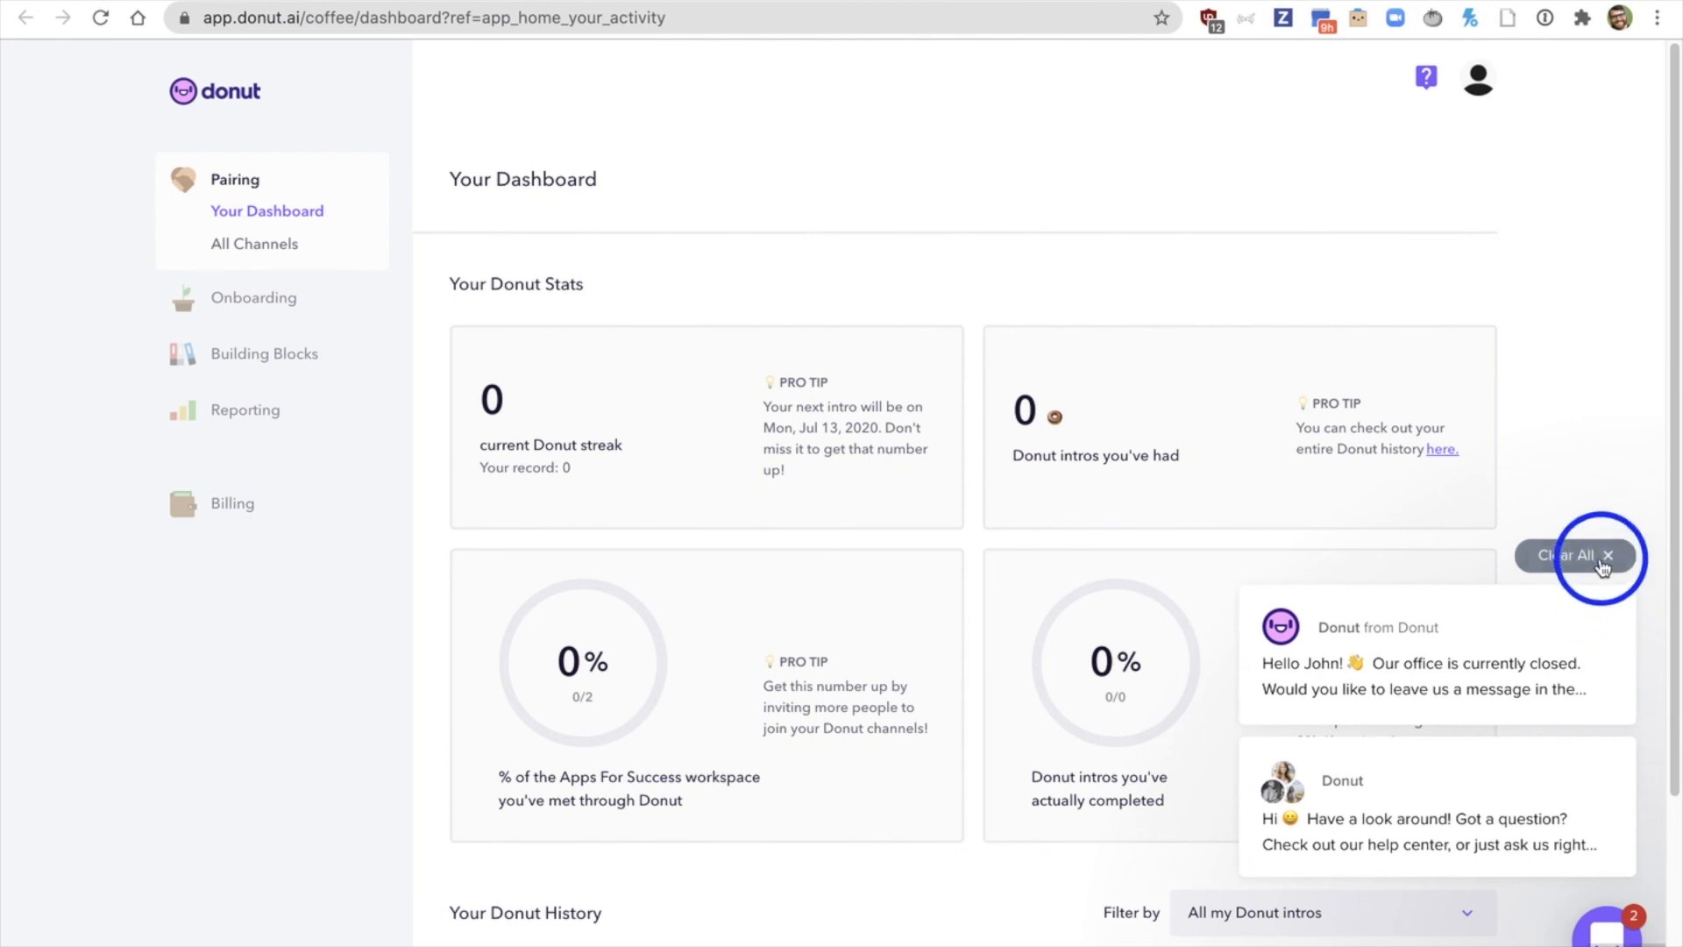
pyautogui.click(1597, 556)
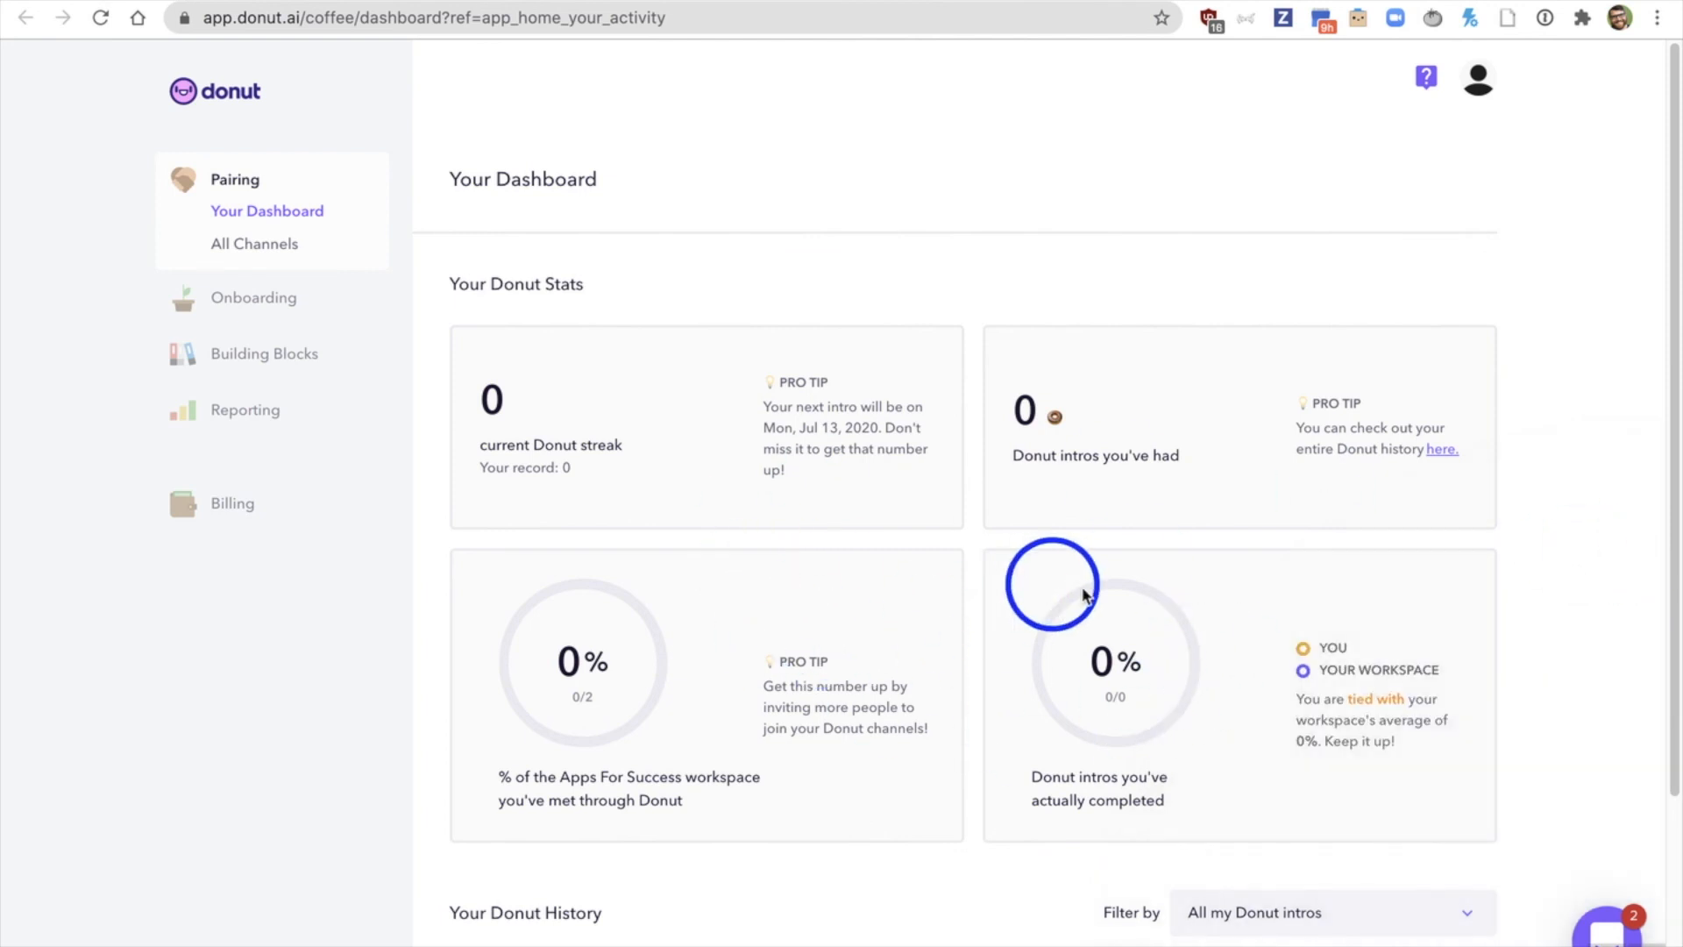